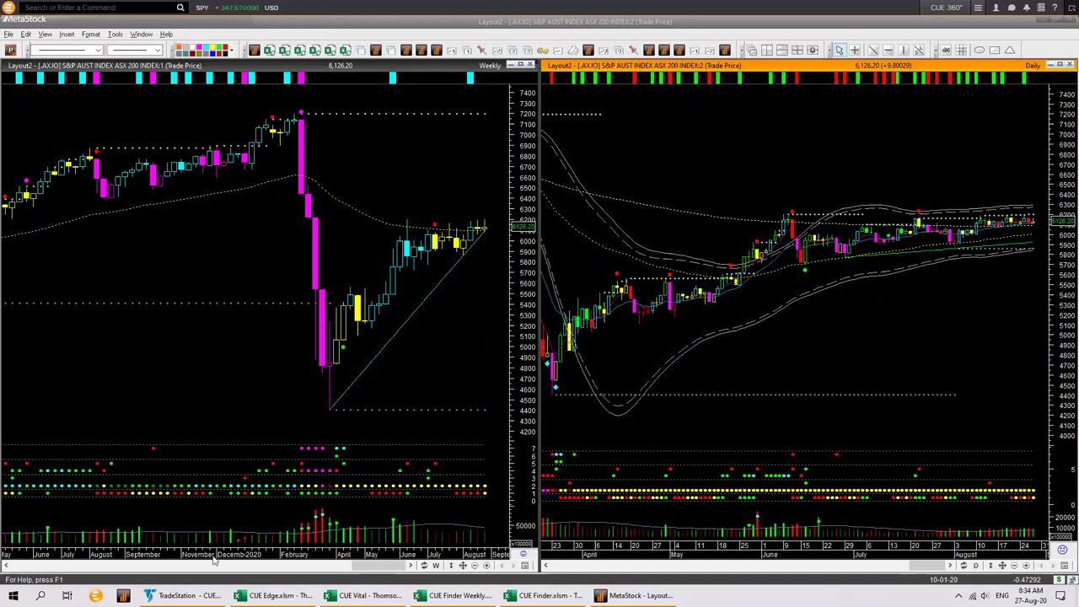
# Switch from MetaStock to TradeStation's CUE - 1 At A Glance workspace with the 5-minute GLUU chart.
pyautogui.click(184, 595)
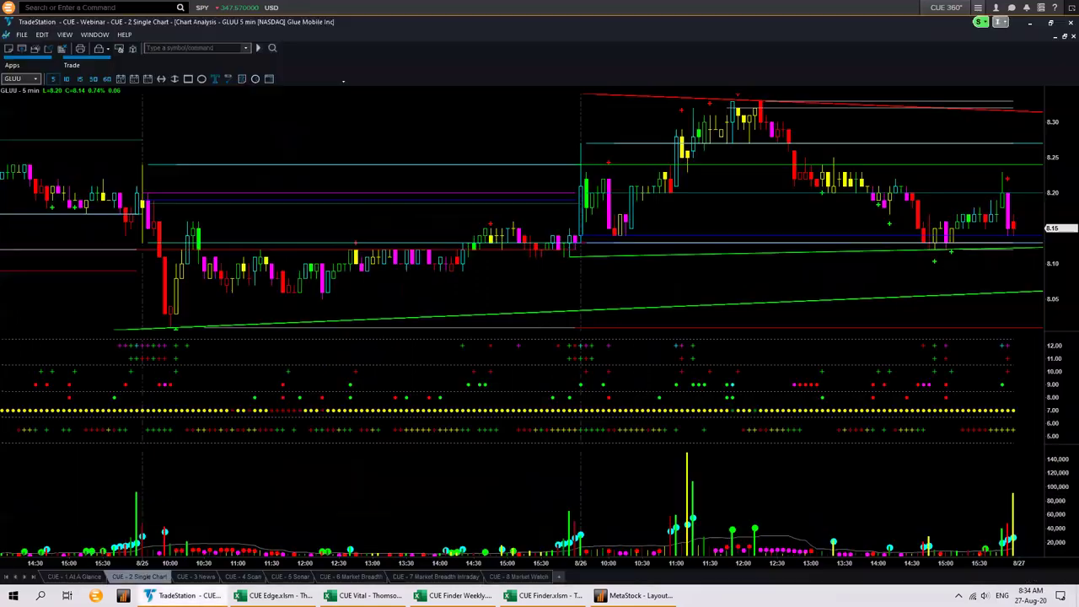
pyautogui.click(83, 578)
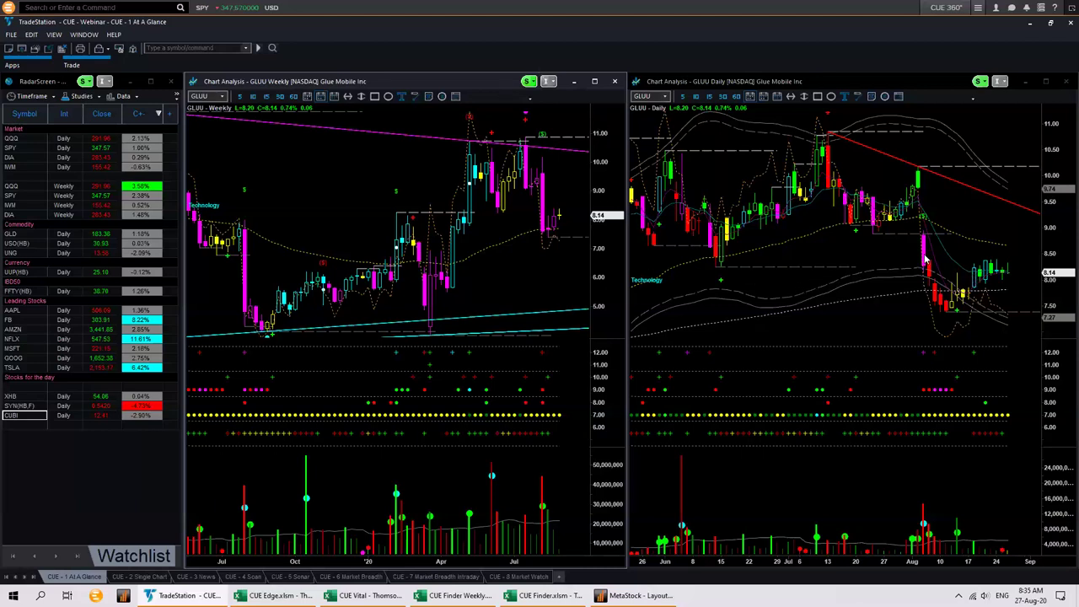
pyautogui.moveTo(885, 262); pyautogui.dragTo(917, 250)
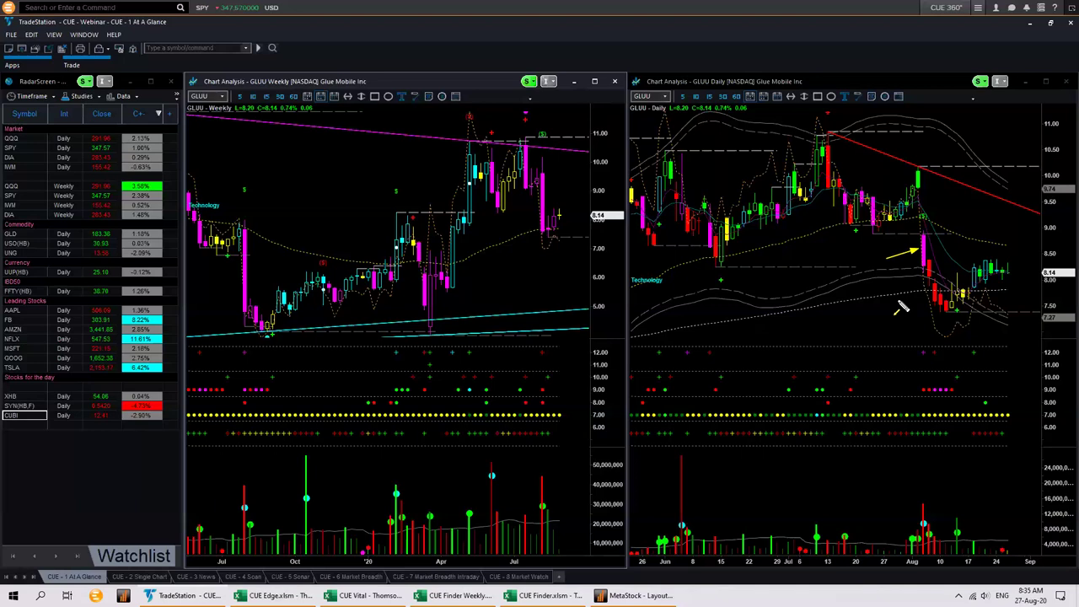
pyautogui.press('Delete')
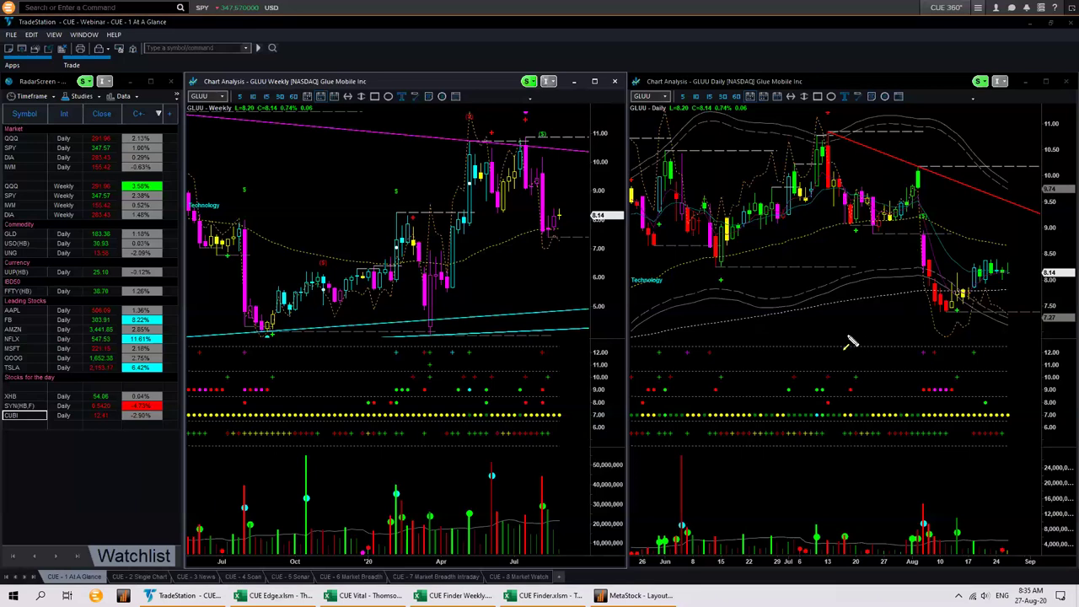
pyautogui.moveTo(840, 335)
pyautogui.mouseDown()
pyautogui.moveTo(964, 445)
pyautogui.moveTo(1029, 454)
pyautogui.mouseUp()
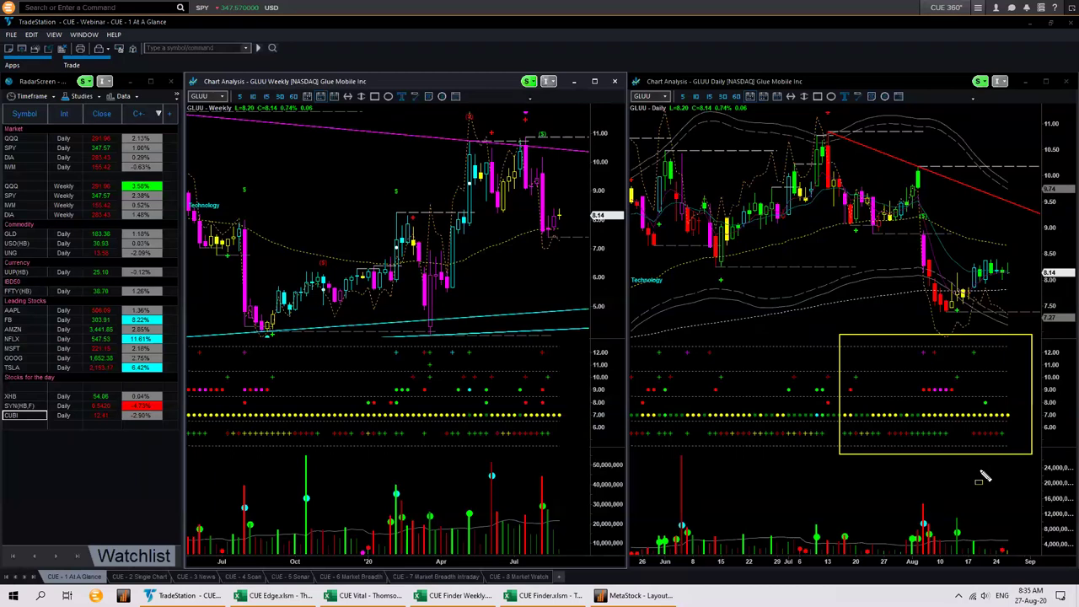
pyautogui.press('Delete')
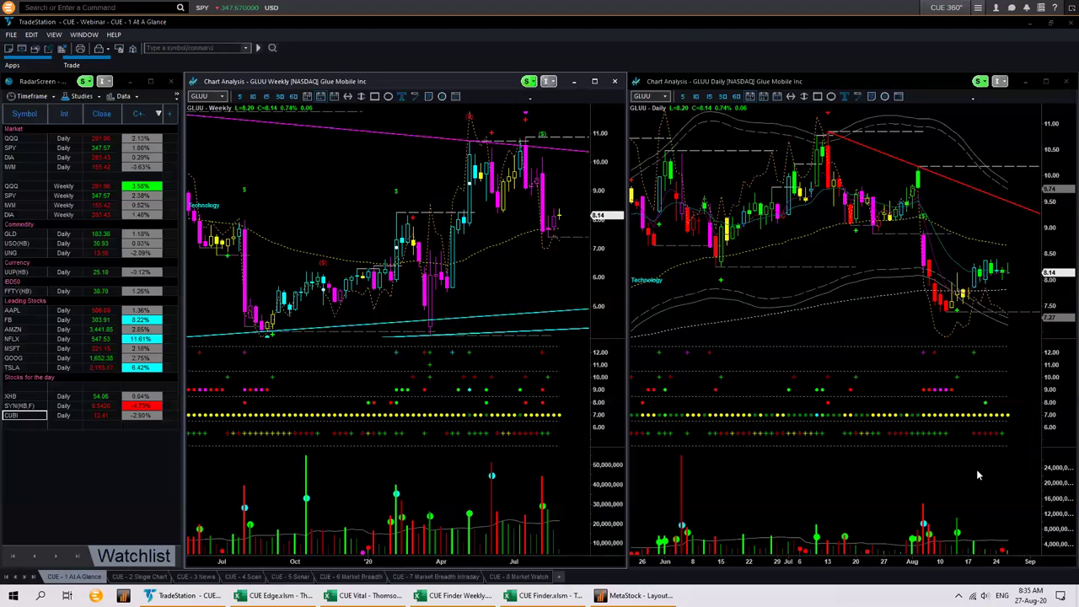
pyautogui.click(914, 436)
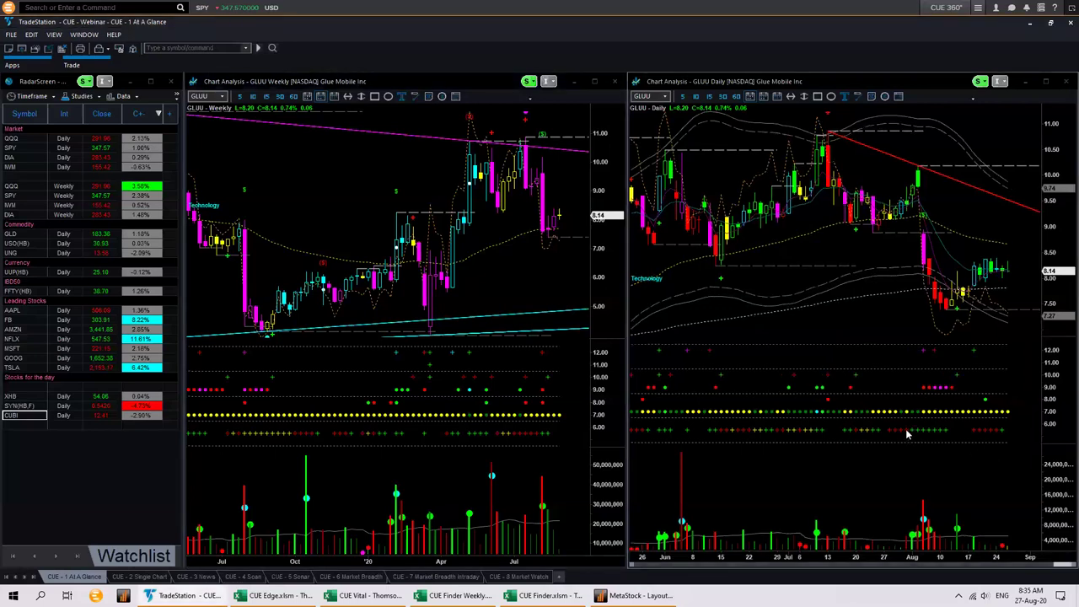
pyautogui.rightClick(906, 432)
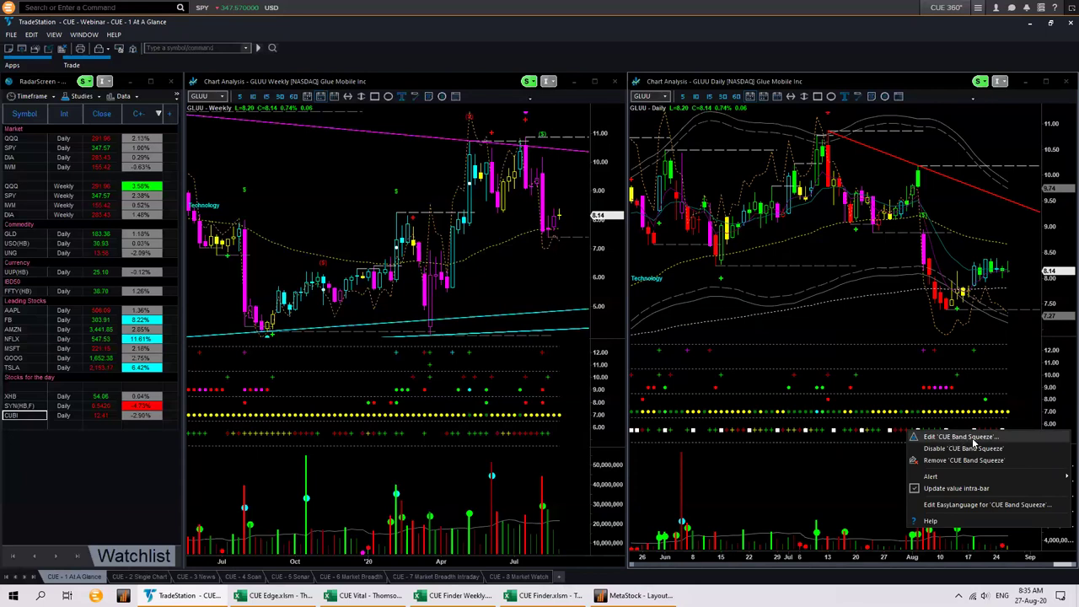
pyautogui.click(903, 413)
pyautogui.rightClick(903, 415)
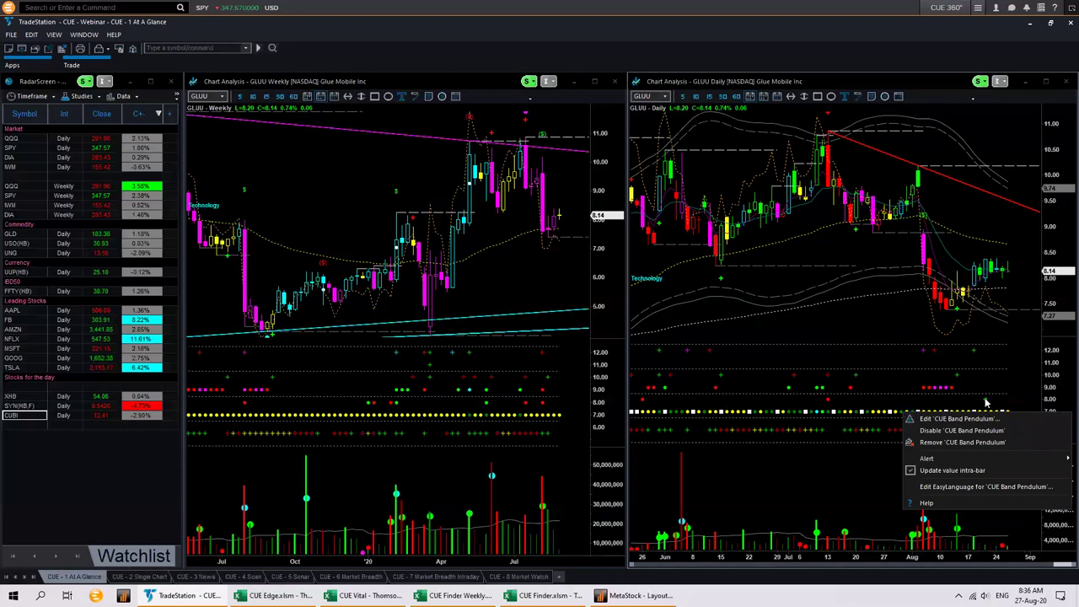
pyautogui.click(850, 391)
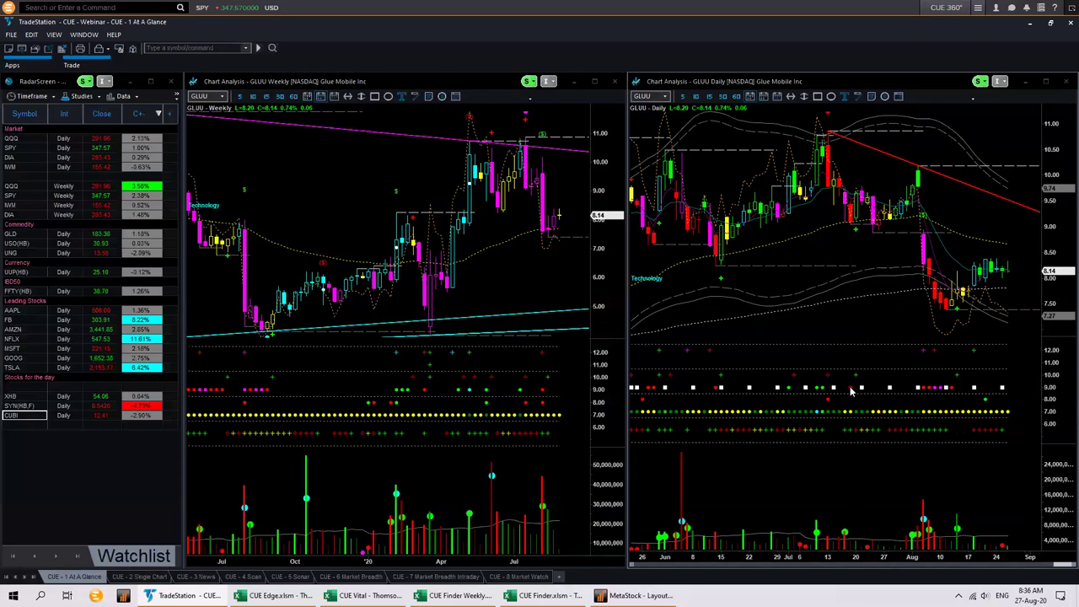
pyautogui.rightClick(851, 391)
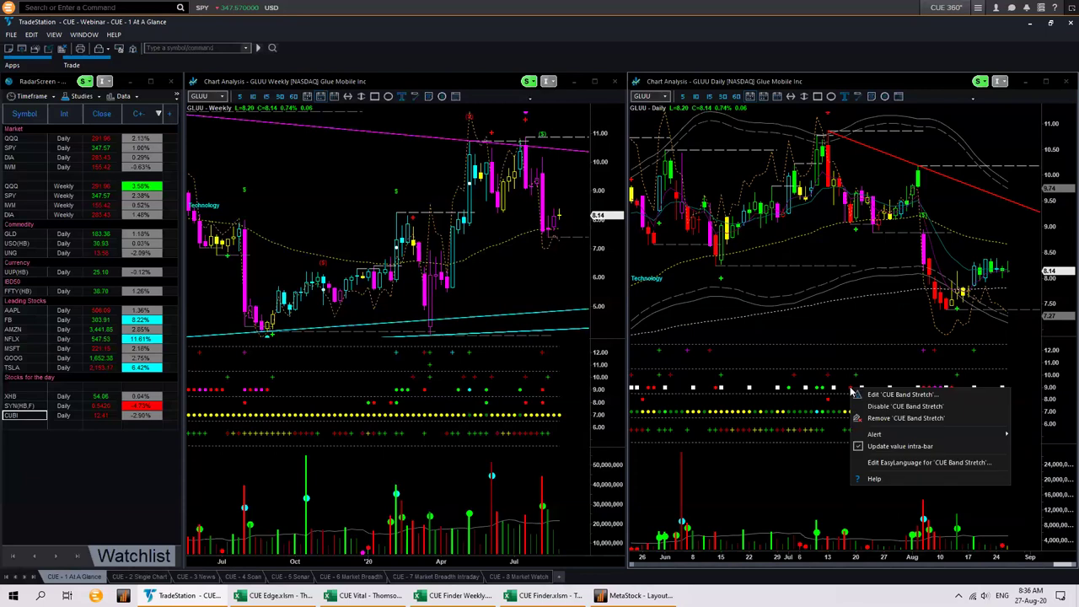
pyautogui.click(710, 355)
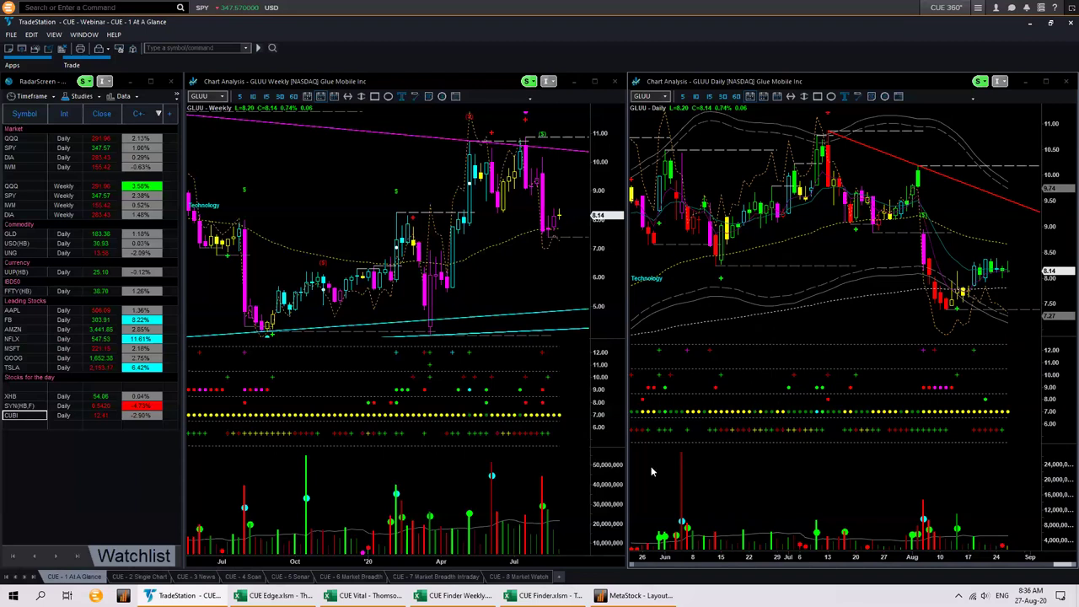
# Maximize MetaStock's AXJO daily chart to compare its CUE Band indicators, then return to TradeStation.
pyautogui.click(636, 595)
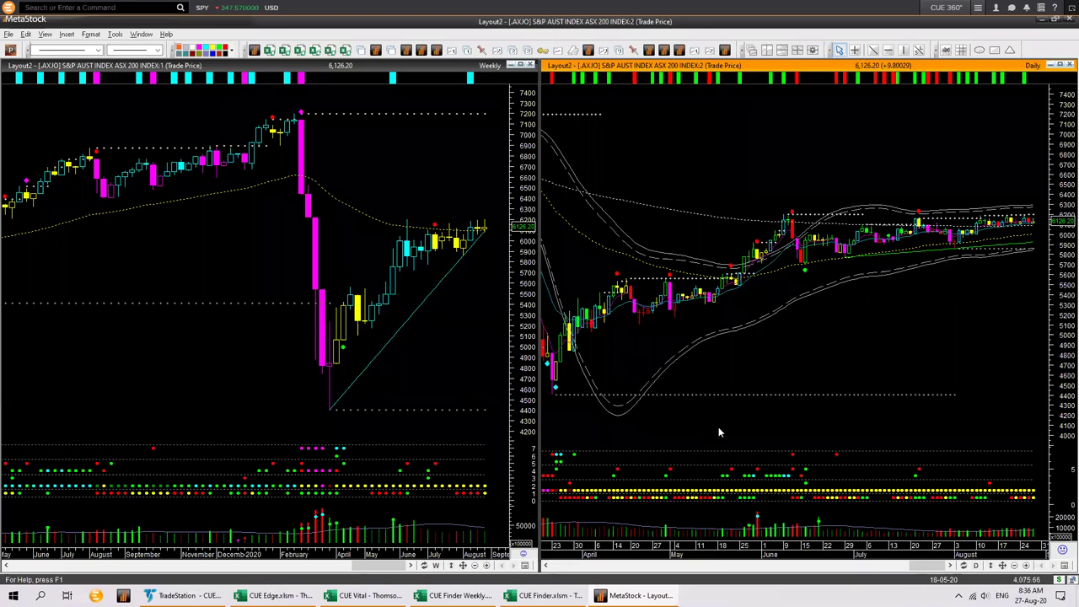
pyautogui.scroll(2, 718, 427)
pyautogui.doubleClick(780, 65)
pyautogui.scroll(-3, 679, 320)
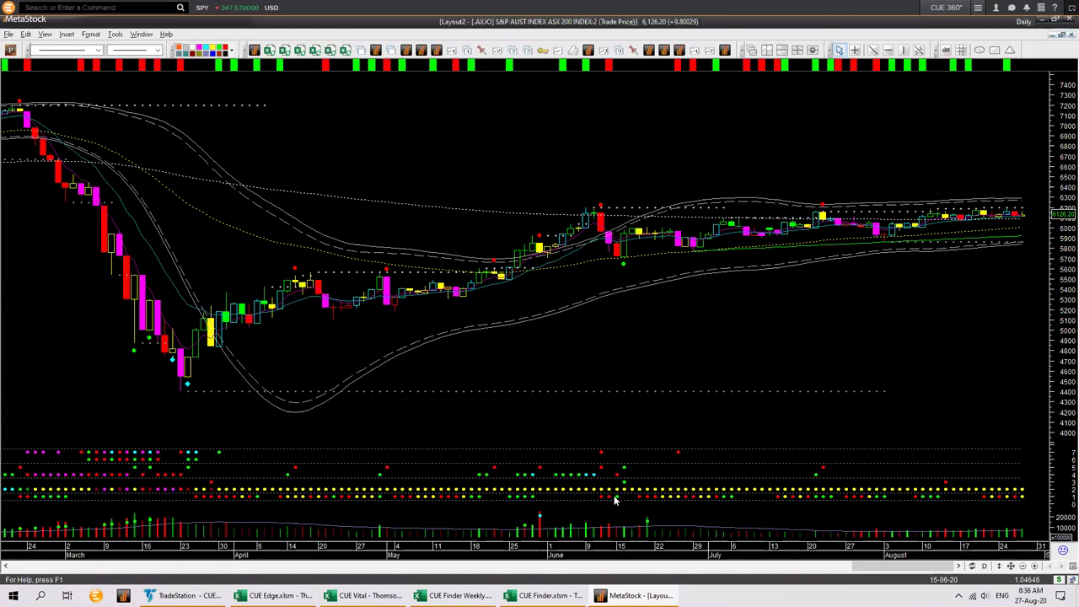
pyautogui.moveTo(618, 503)
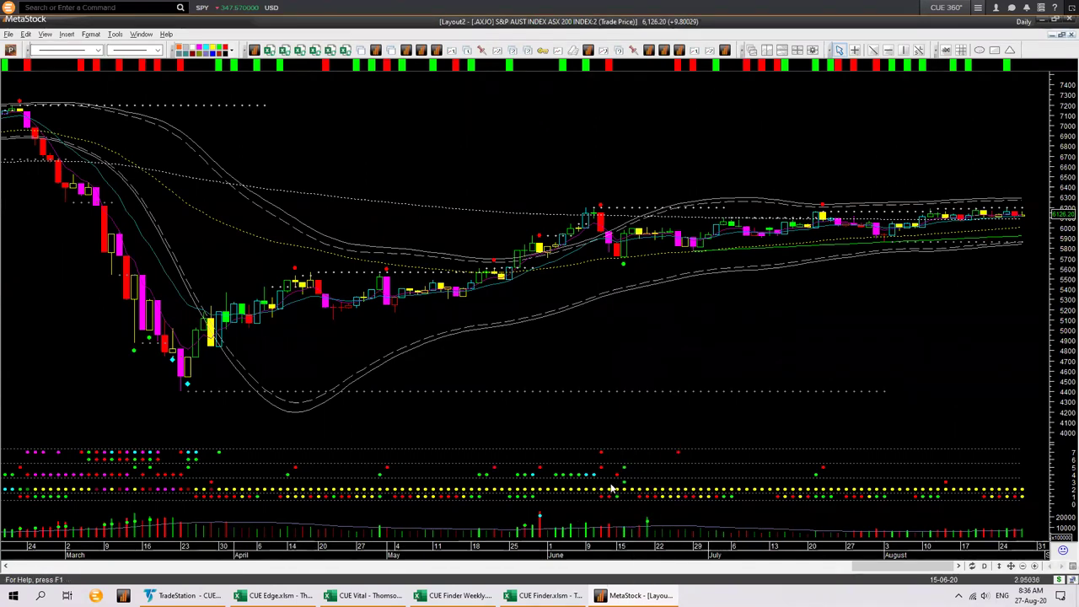
pyautogui.moveTo(587, 478)
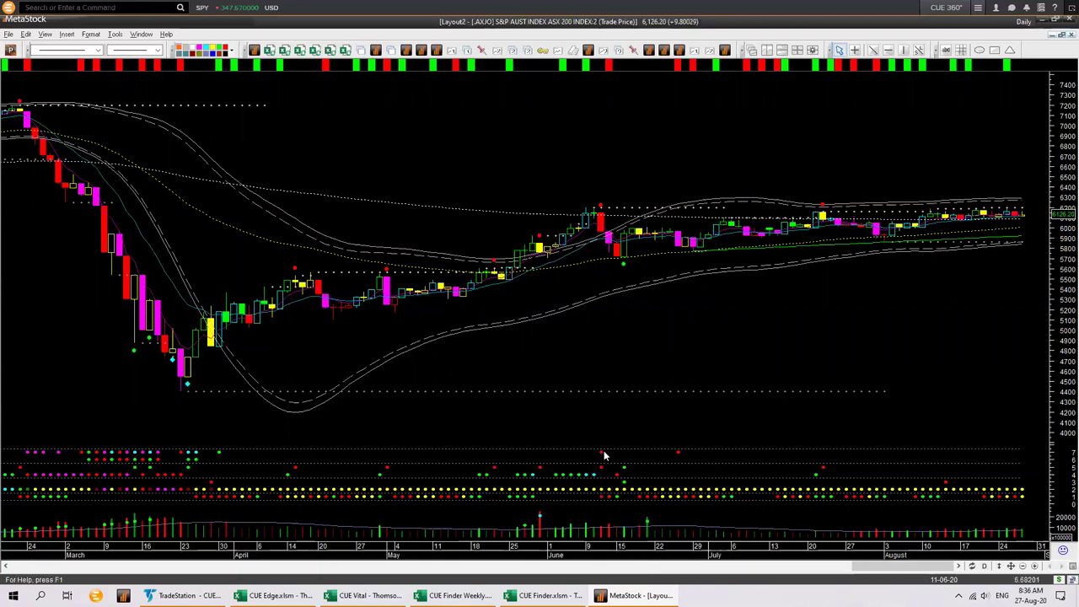
pyautogui.moveTo(602, 456)
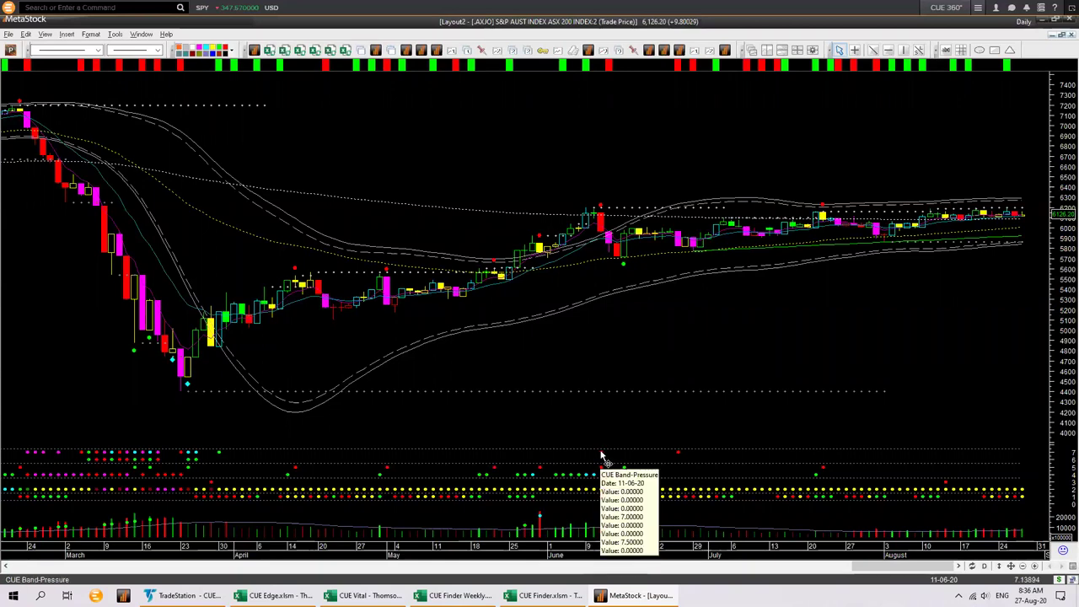
pyautogui.click(181, 596)
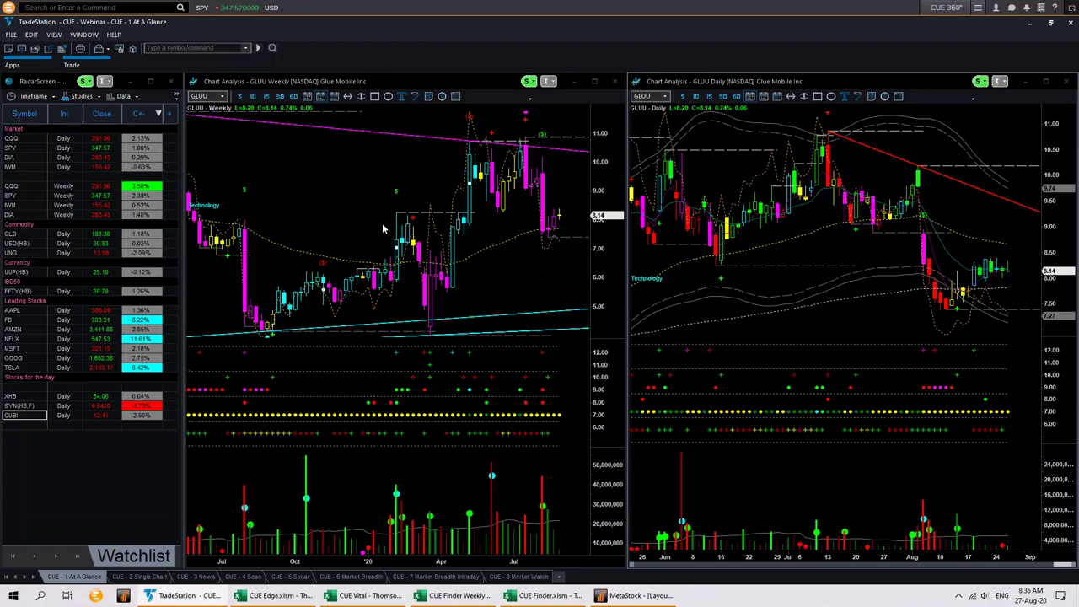
# Switch the left GLUU weekly chart to daily bars with the d hot-key.
pyautogui.click(355, 186)
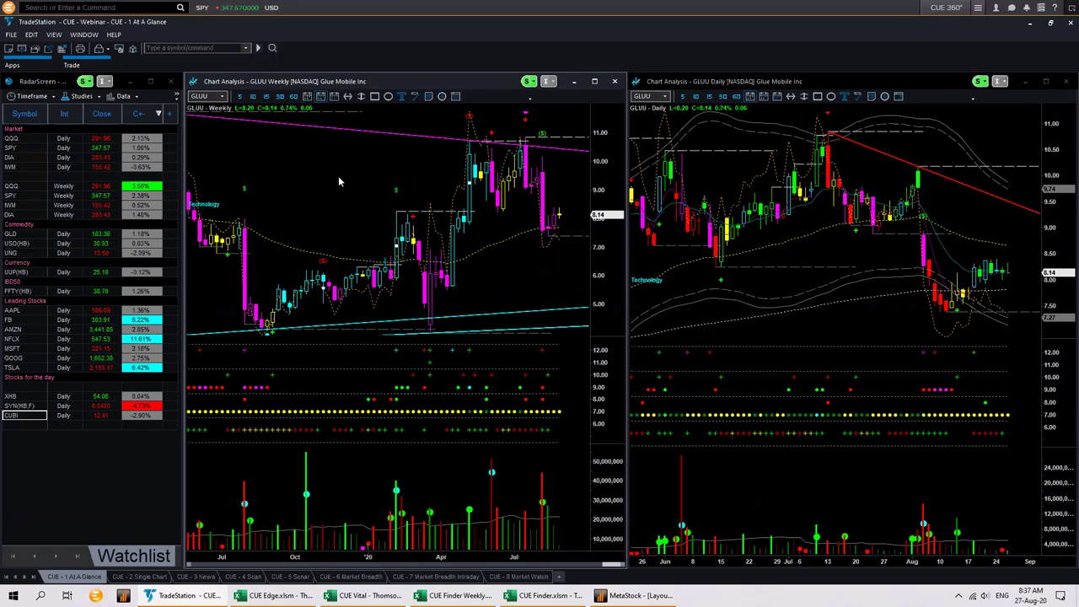
pyautogui.press('d')
pyautogui.press('Return')
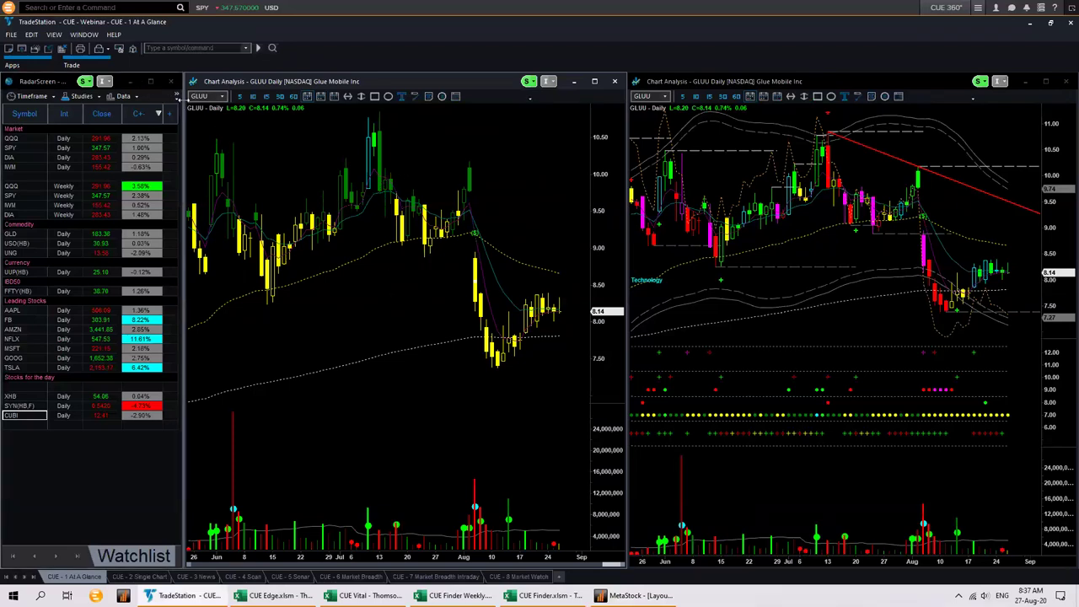
# Widen the left GLUU daily chart, box and arrow the late-March lows, and arrow the July peak.
pyautogui.moveTo(179, 99); pyautogui.dragTo(5, 101)
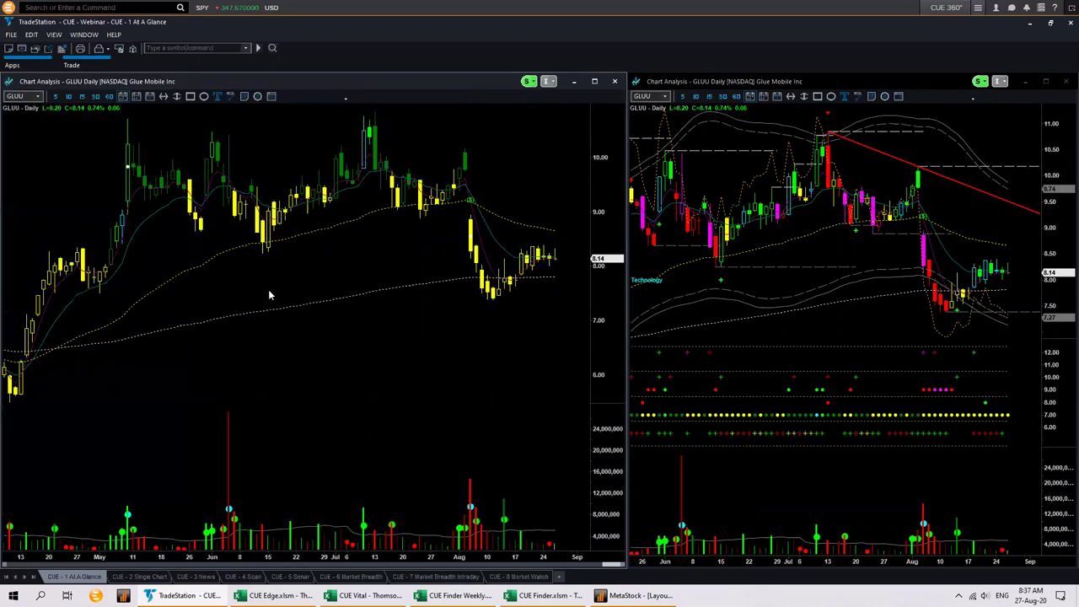
pyautogui.scroll(-2, 317, 275)
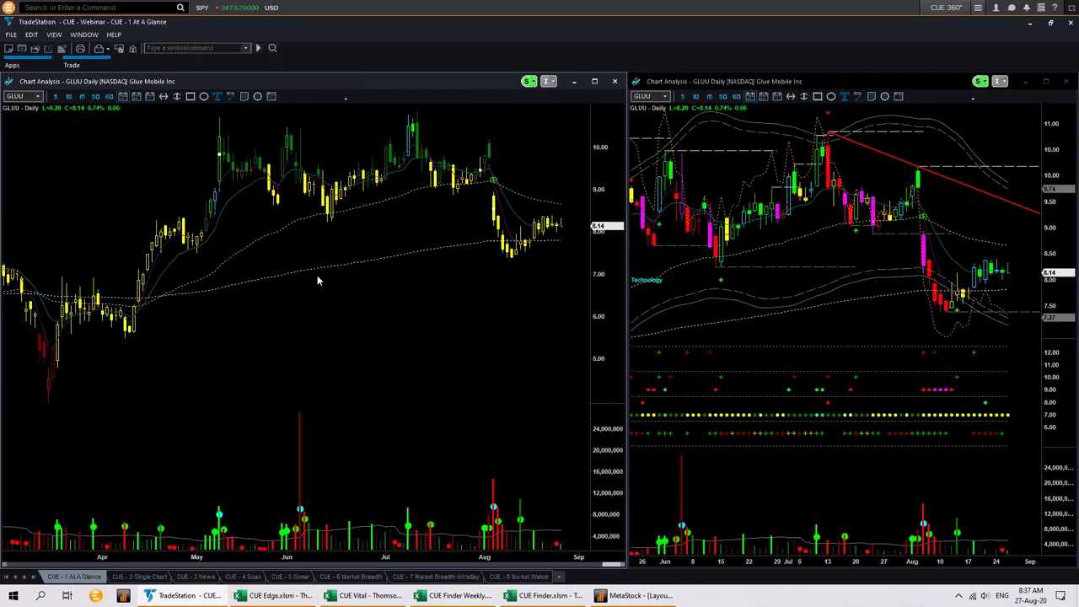
pyautogui.moveTo(57, 393); pyautogui.dragTo(81, 412)
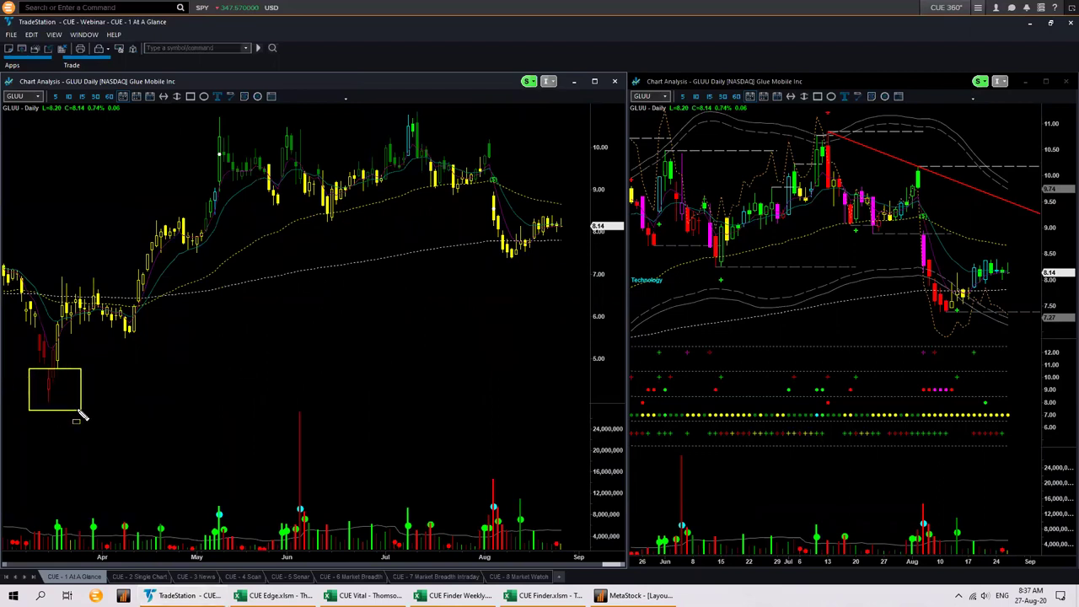
pyautogui.moveTo(34, 389); pyautogui.dragTo(44, 428)
pyautogui.moveTo(52, 395); pyautogui.dragTo(67, 381)
pyautogui.moveTo(390, 91)
pyautogui.mouseDown()
pyautogui.moveTo(405, 127)
pyautogui.moveTo(419, 126)
pyautogui.mouseUp()
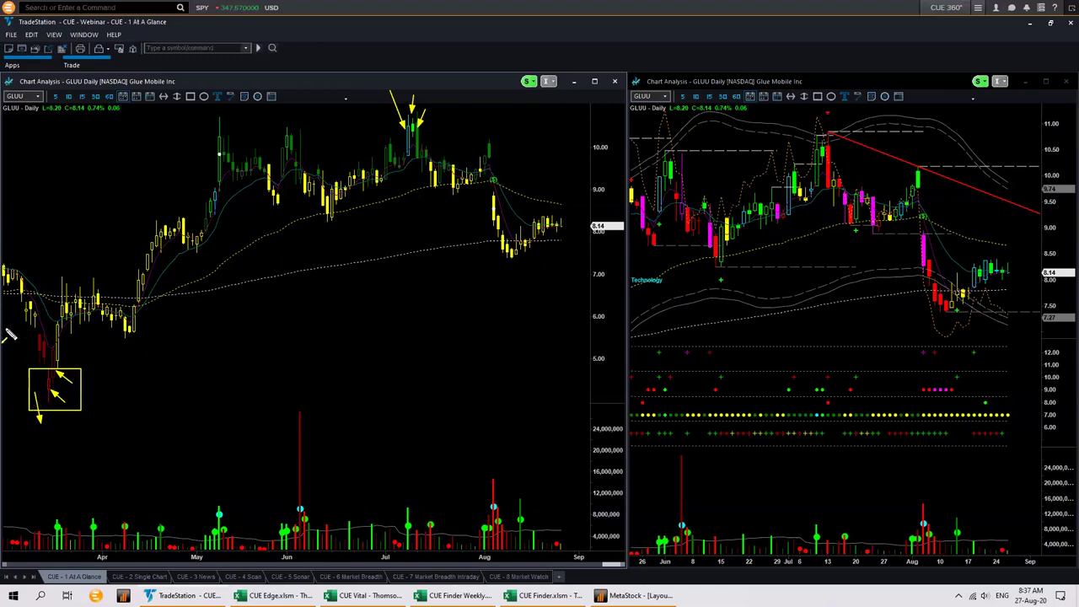
# Clear the markings, then sketch and erase an arrow toward the late-March low candle.
pyautogui.press('Escape')
pyautogui.moveTo(23, 427); pyautogui.dragTo(47, 405)
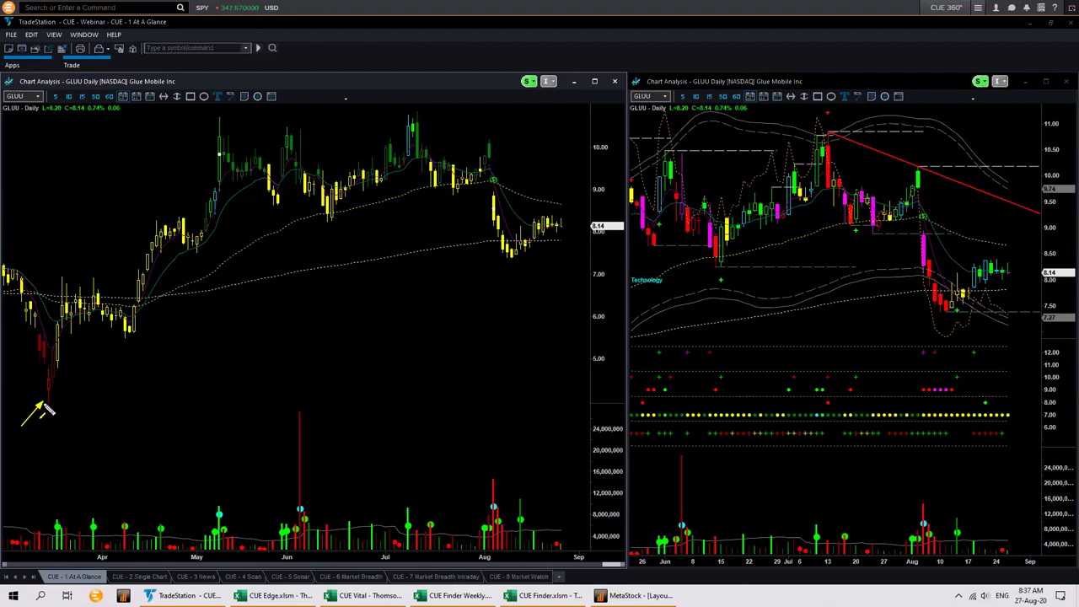
pyautogui.moveTo(49, 404); pyautogui.dragTo(58, 363)
pyautogui.press('Escape')
# Sketch and erase a box on the low's red candle and a line toward April, then reselect the left chart.
pyautogui.moveTo(54, 364); pyautogui.dragTo(84, 386)
pyautogui.press('Escape')
pyautogui.moveTo(160, 361); pyautogui.dragTo(135, 337)
pyautogui.press('Escape')
pyautogui.click(792, 257)
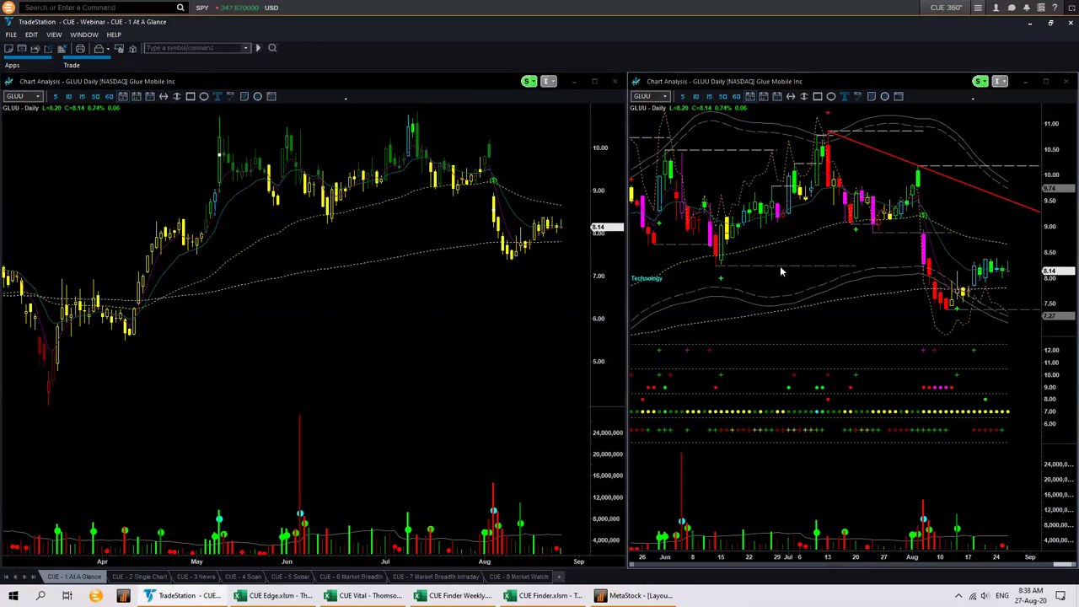
pyautogui.click(147, 172)
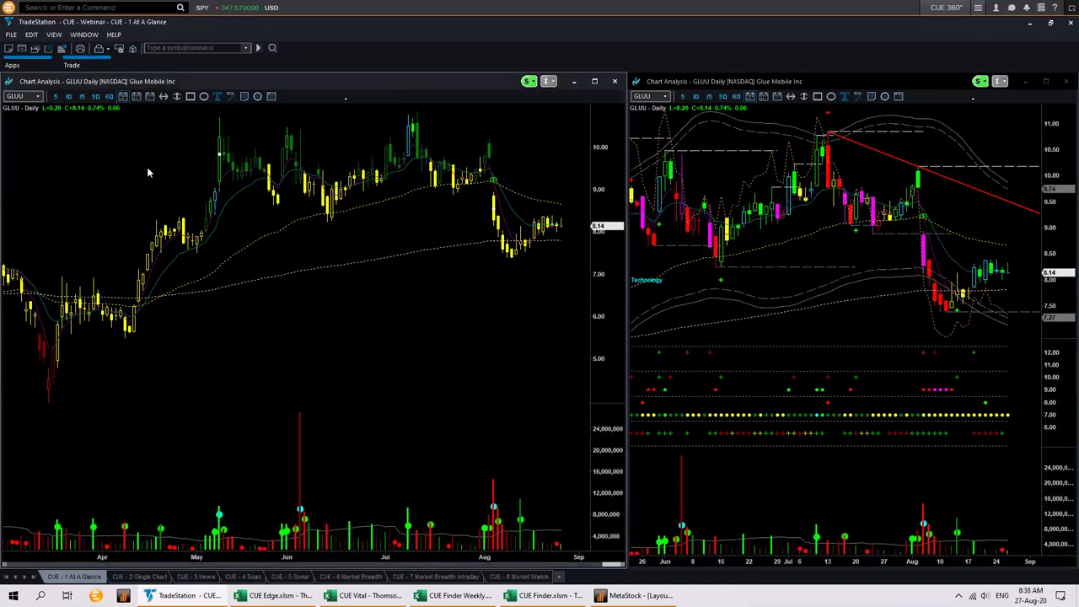
pyautogui.rightClick(147, 172)
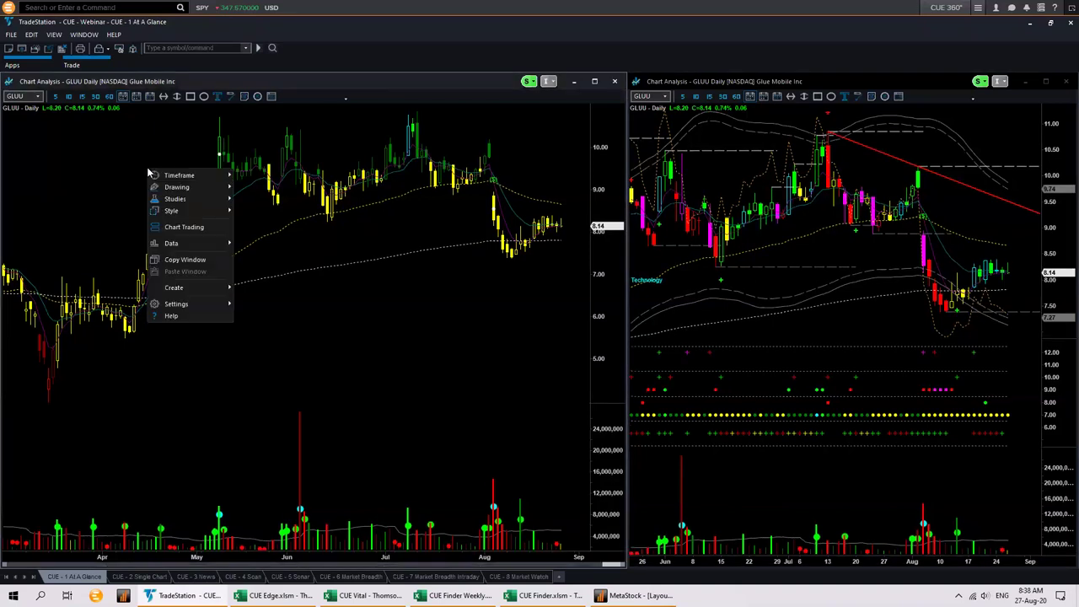
pyautogui.moveTo(169, 201)
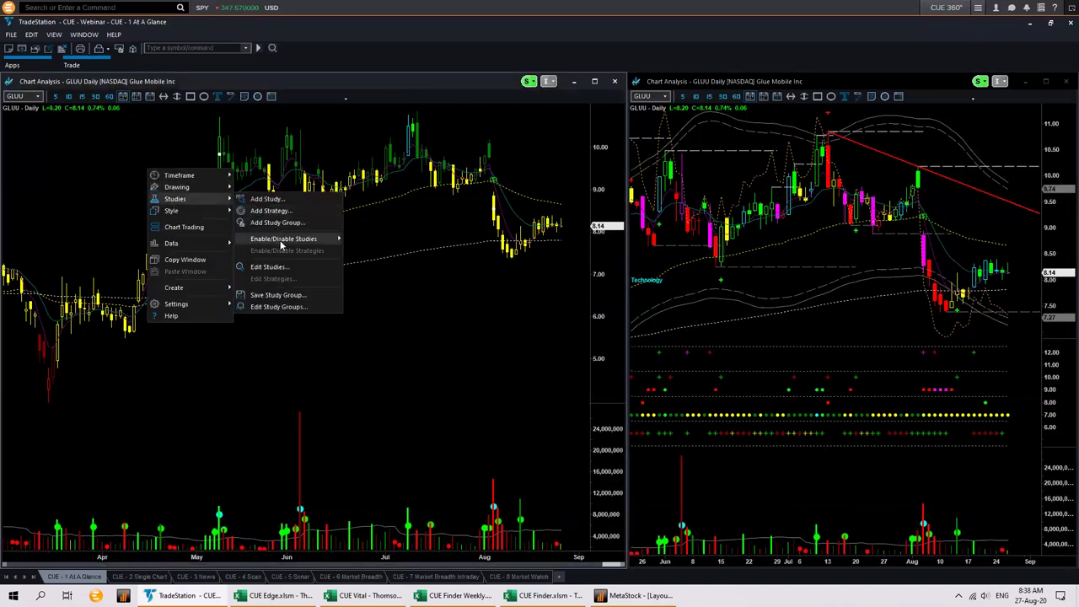
pyautogui.click(115, 186)
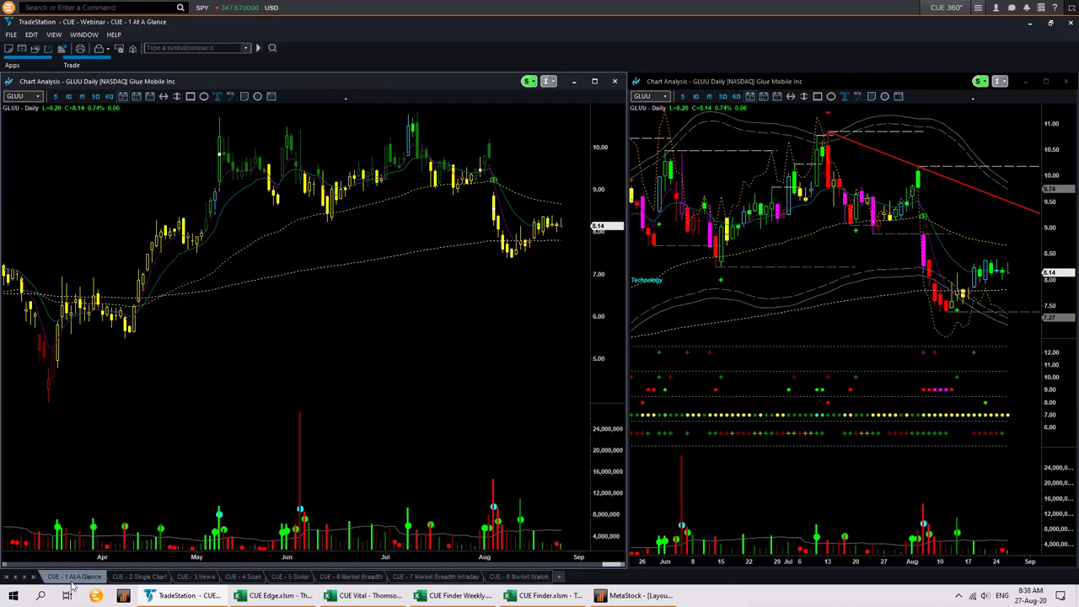
pyautogui.click(14, 595)
# Launch Edge, go to sagarnandi.com via its bookmark, and open the CUE Elite Install forum.
pyautogui.click(228, 350)
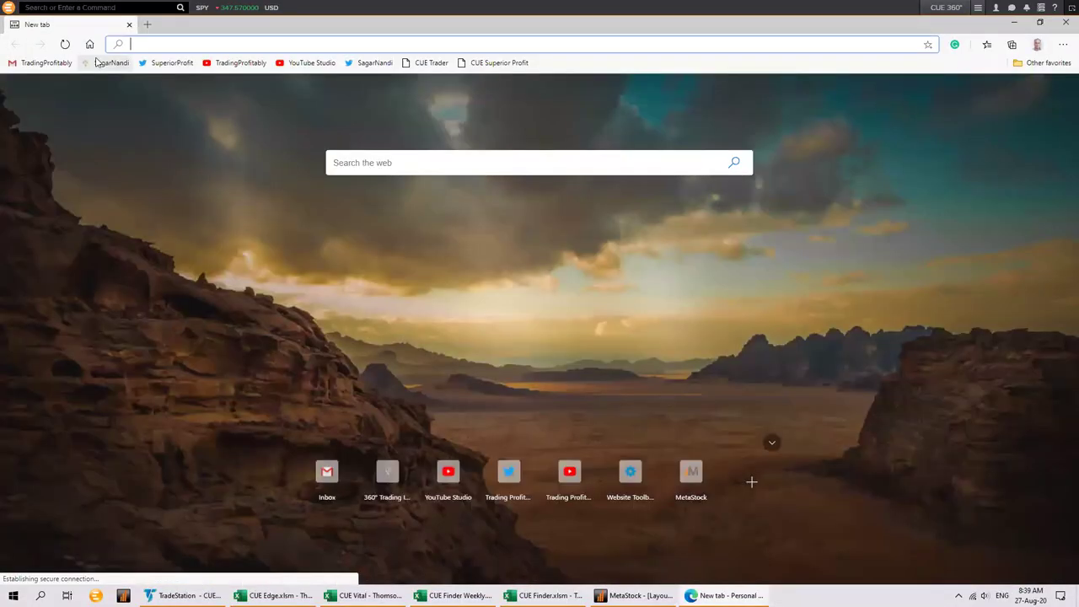
pyautogui.click(108, 62)
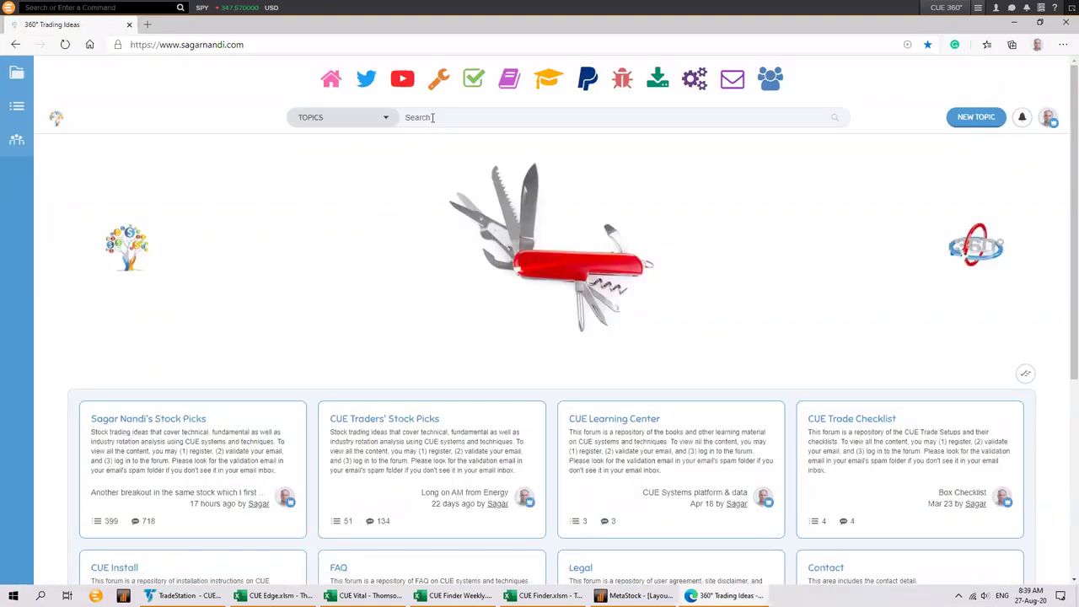
pyautogui.scroll(-3, 432, 117)
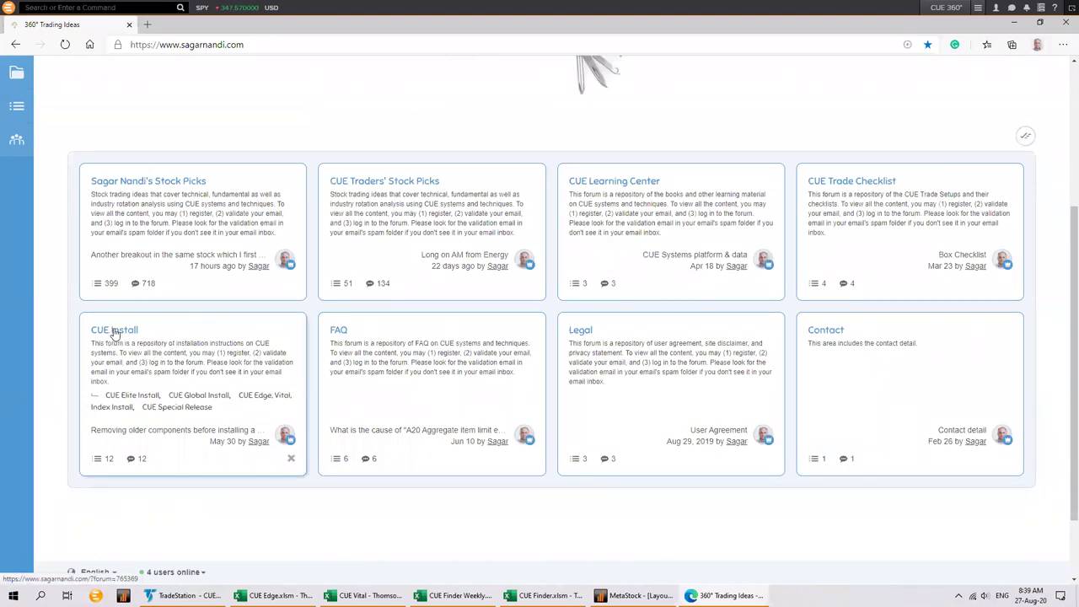
pyautogui.click(133, 396)
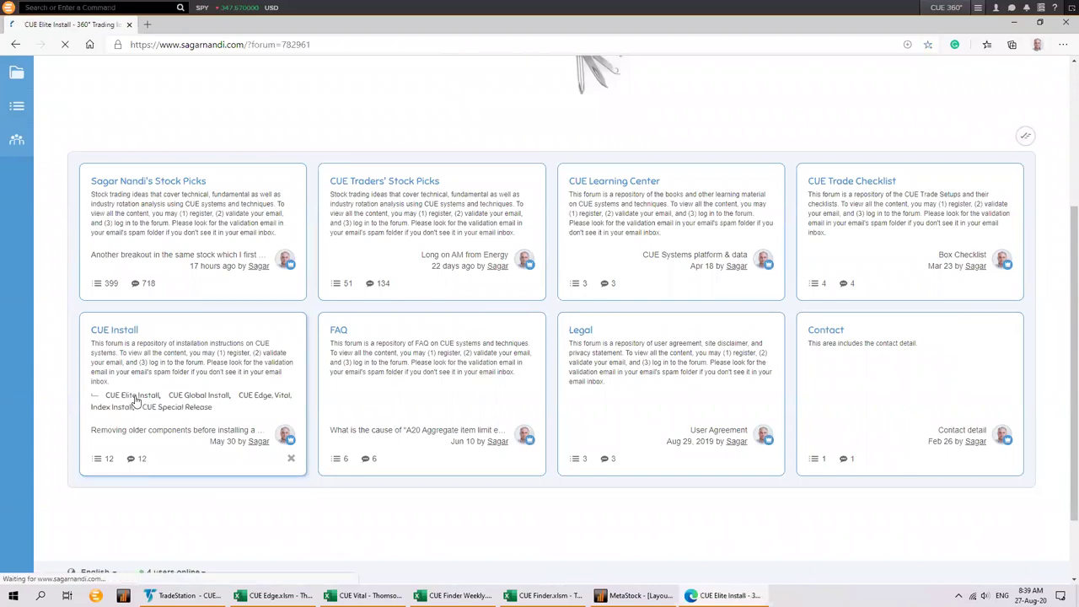
pyautogui.scroll(-2, 247, 353)
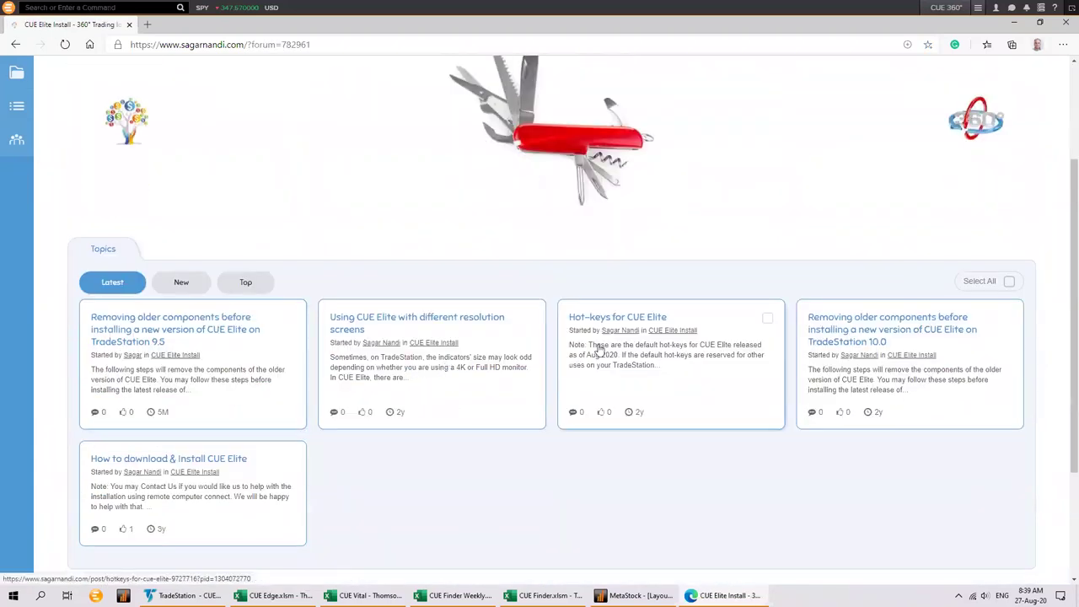
# Read the Hot-keys for CUE Elite post, highlighting its Ctrl-Shift N and Alt-Shift N lines, then return to TradeStation.
pyautogui.click(604, 322)
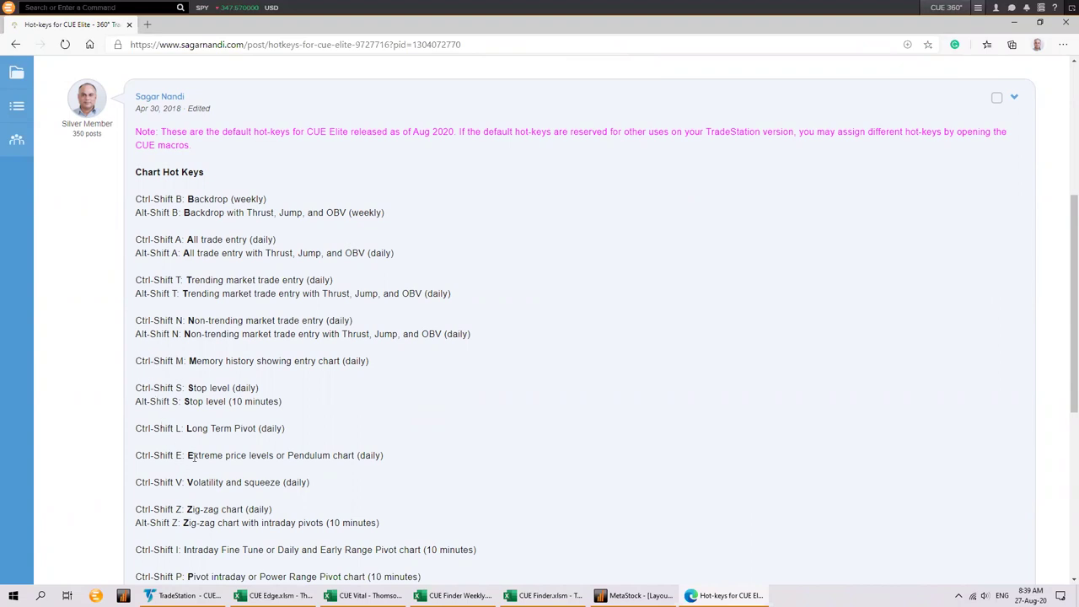
pyautogui.moveTo(188, 455); pyautogui.dragTo(195, 455)
pyautogui.moveTo(135, 320); pyautogui.dragTo(174, 320)
pyautogui.moveTo(343, 335); pyautogui.dragTo(445, 334)
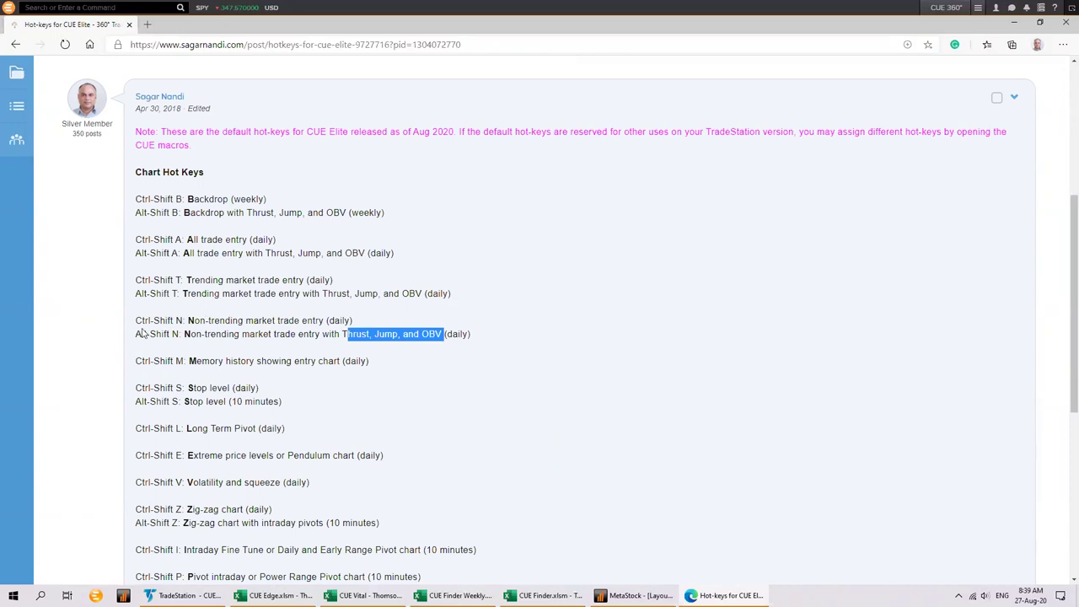
pyautogui.moveTo(132, 337); pyautogui.dragTo(175, 320)
pyautogui.click(174, 337)
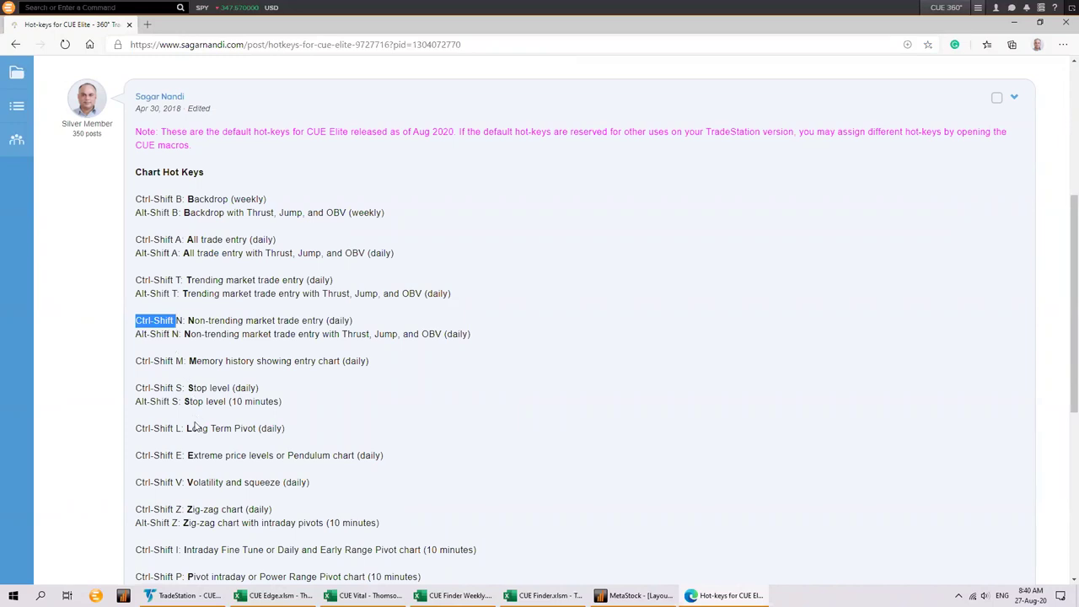
pyautogui.click(184, 595)
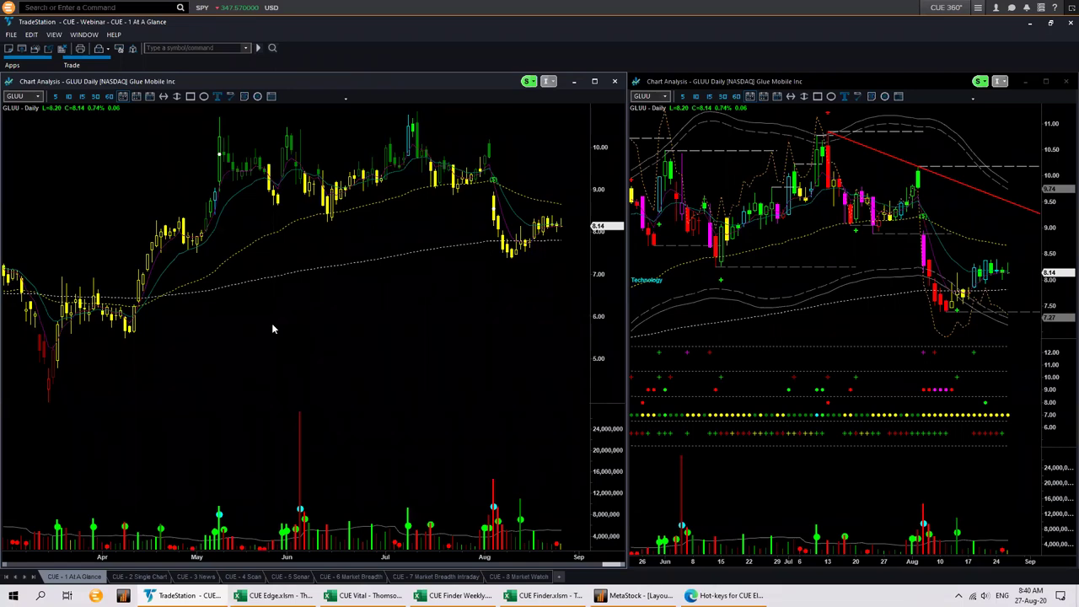
pyautogui.hotkey('ctrl', 'shift', 'w')
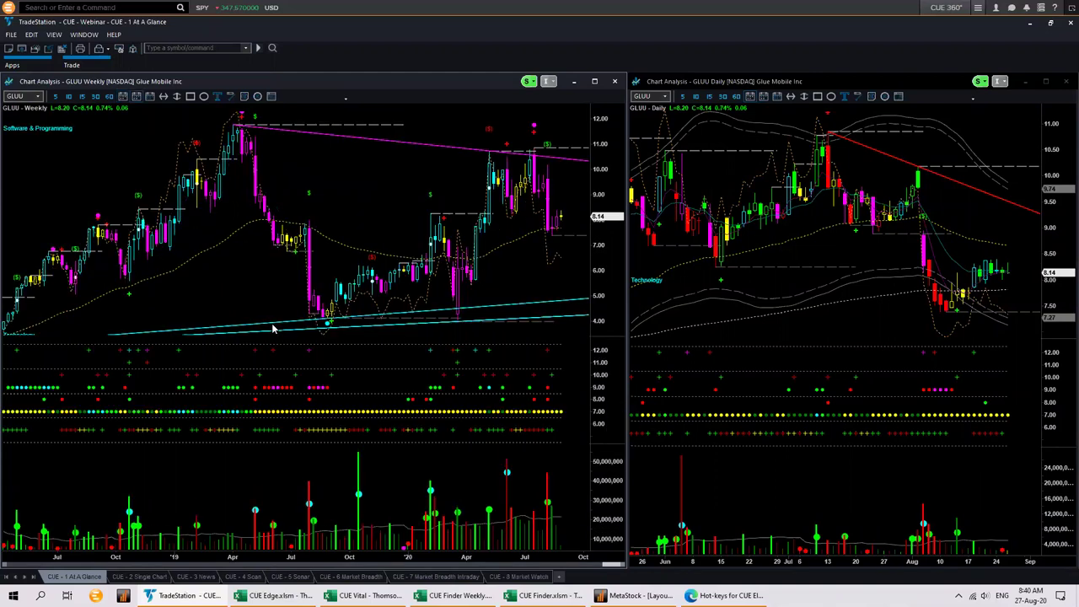
pyautogui.hotkey('ctrl', 'shift', 'd')
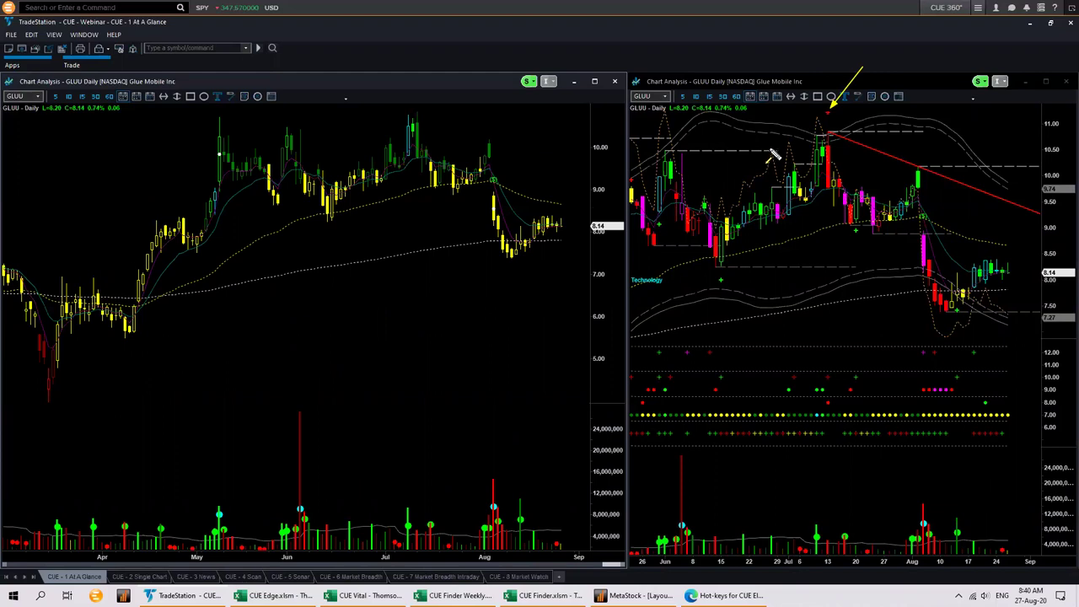
# Draw yellow arrows to the July peak's red candle, its volume bar and its indicator dot.
pyautogui.moveTo(769, 151); pyautogui.dragTo(831, 152)
pyautogui.moveTo(674, 136); pyautogui.dragTo(827, 141)
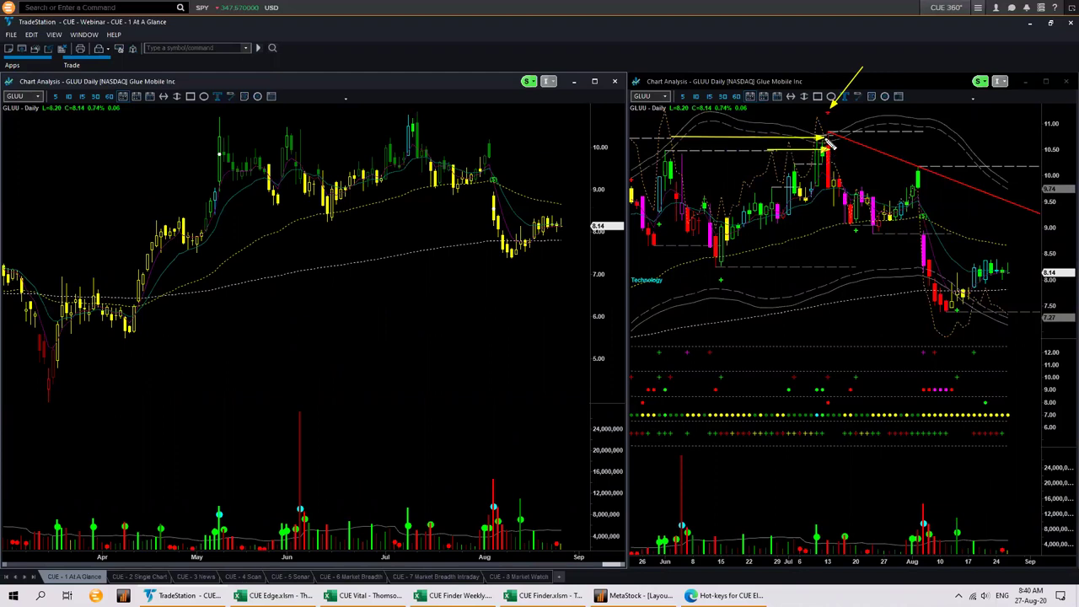
pyautogui.click(808, 97)
pyautogui.moveTo(872, 109); pyautogui.dragTo(835, 159)
pyautogui.moveTo(829, 183); pyautogui.dragTo(833, 548)
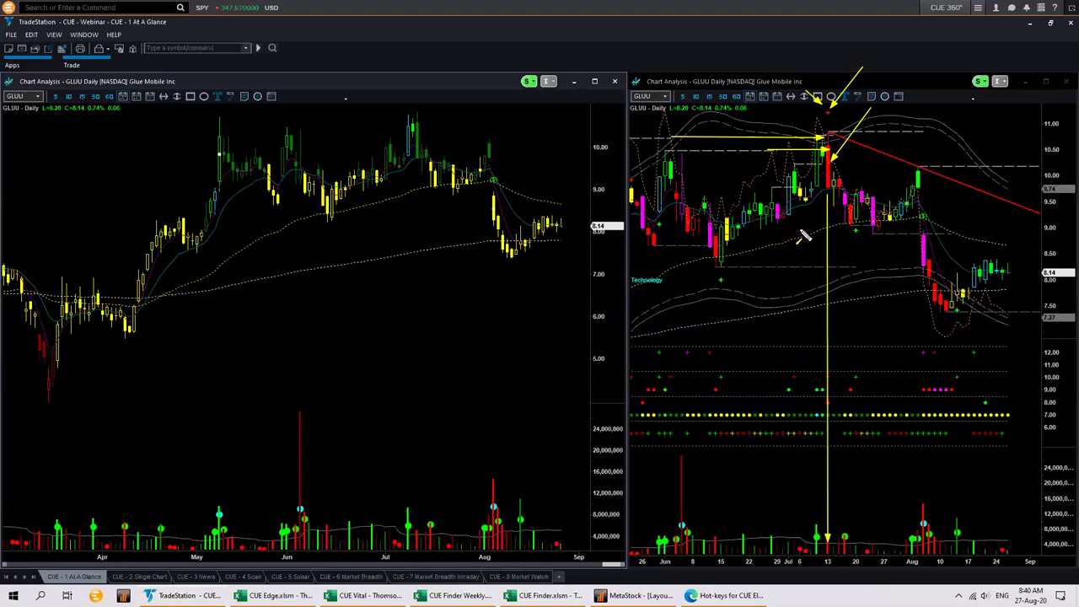
pyautogui.moveTo(800, 504); pyautogui.dragTo(815, 535)
pyautogui.moveTo(851, 110); pyautogui.dragTo(836, 142)
pyautogui.moveTo(794, 402); pyautogui.dragTo(823, 413)
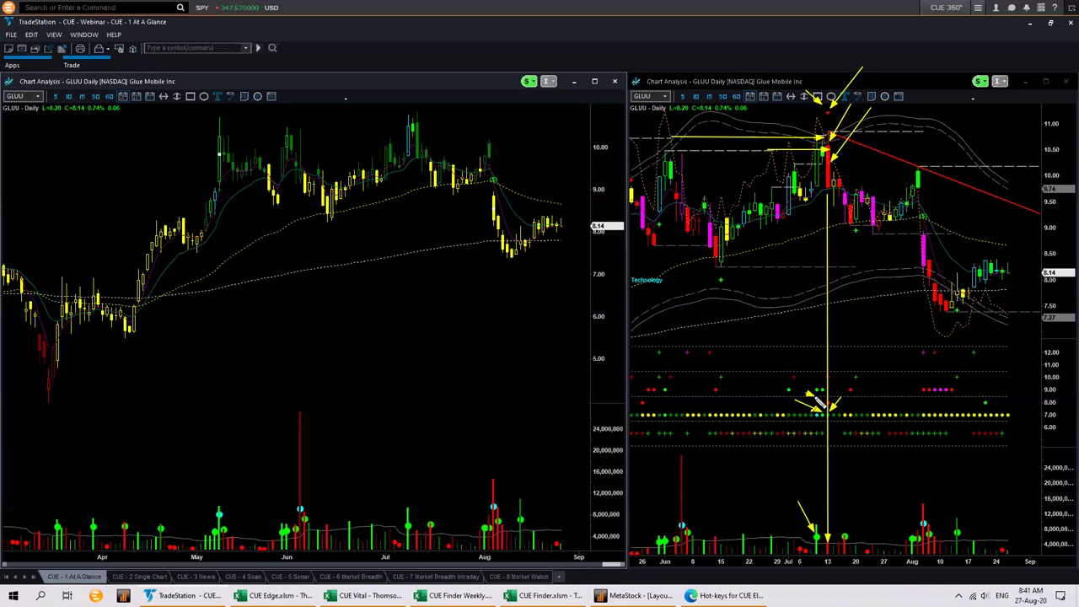
# Point yellow arrows at both charts' GLUU symbol boxes and the GLUU - Daily label.
pyautogui.moveTo(645, 82); pyautogui.dragTo(661, 101)
pyautogui.click(52, 54)
pyautogui.moveTo(53, 80); pyautogui.dragTo(36, 99)
pyautogui.moveTo(57, 139); pyautogui.dragTo(38, 121)
pyautogui.moveTo(681, 74); pyautogui.dragTo(665, 95)
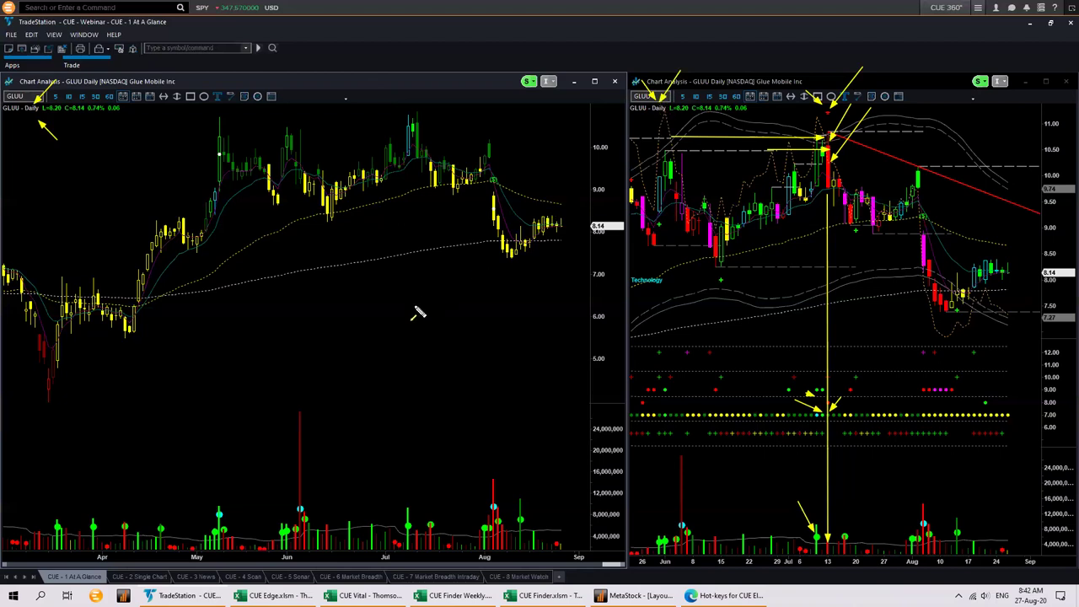
# Erase the annotations, switch the left chart to weekly, and briefly arrow the Software & Programming label.
pyautogui.press('Escape')
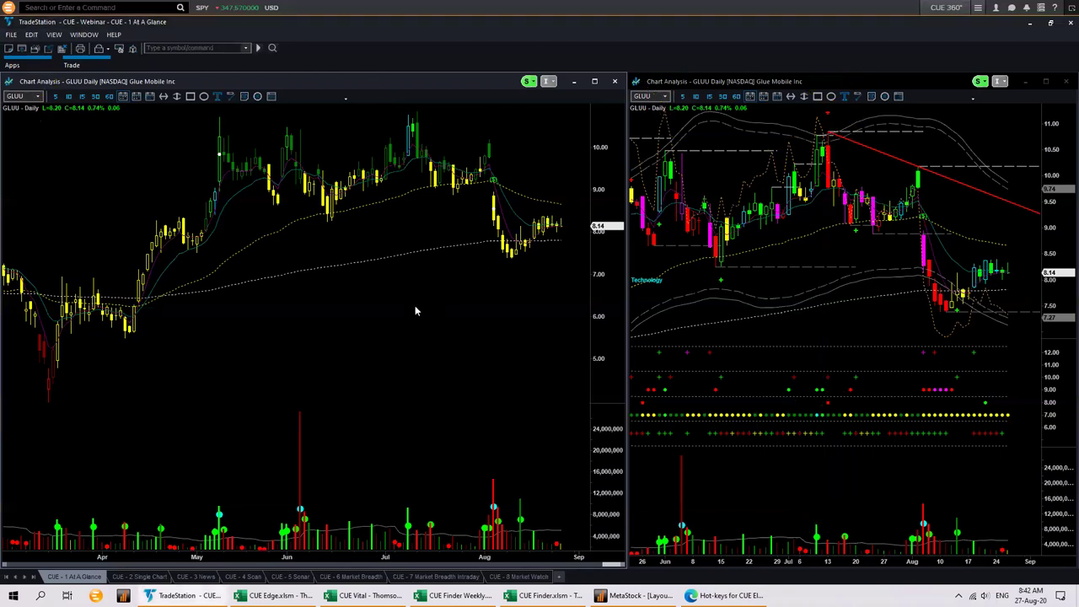
pyautogui.press('w')
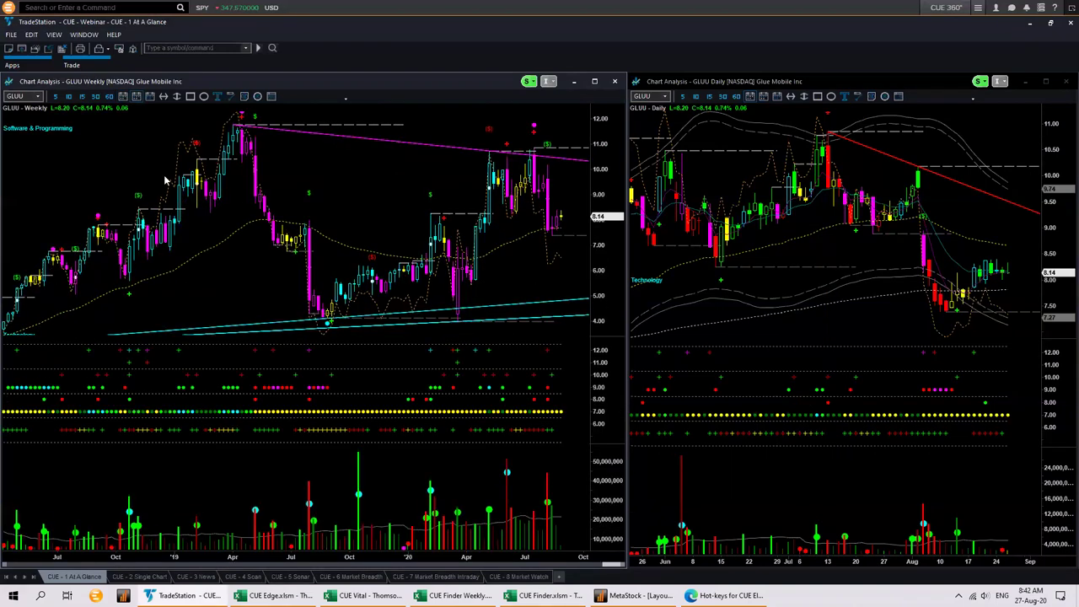
pyautogui.moveTo(97, 145); pyautogui.dragTo(50, 123)
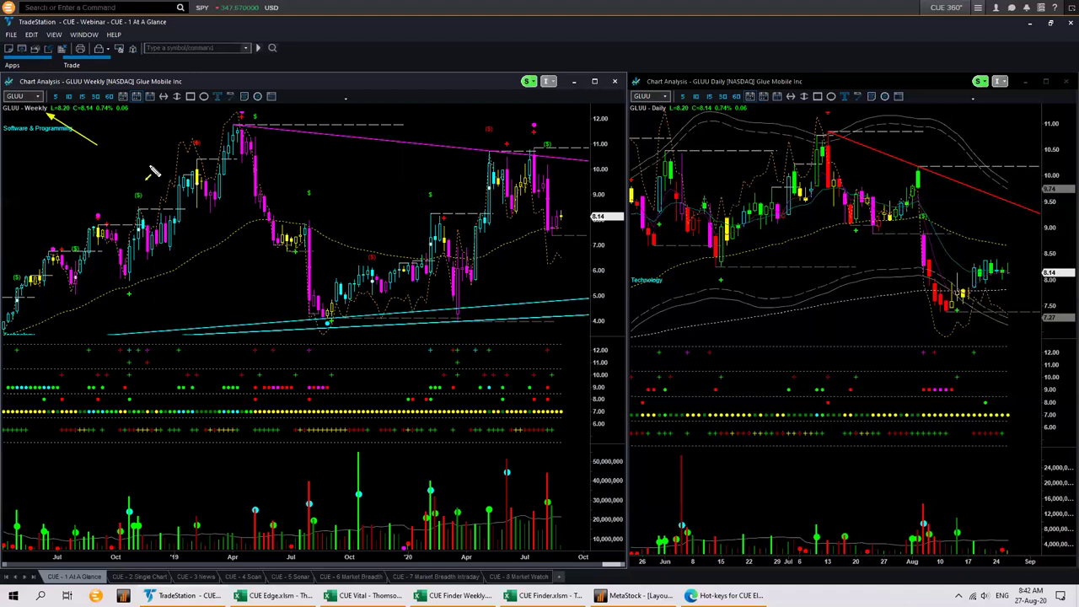
pyautogui.press('Escape')
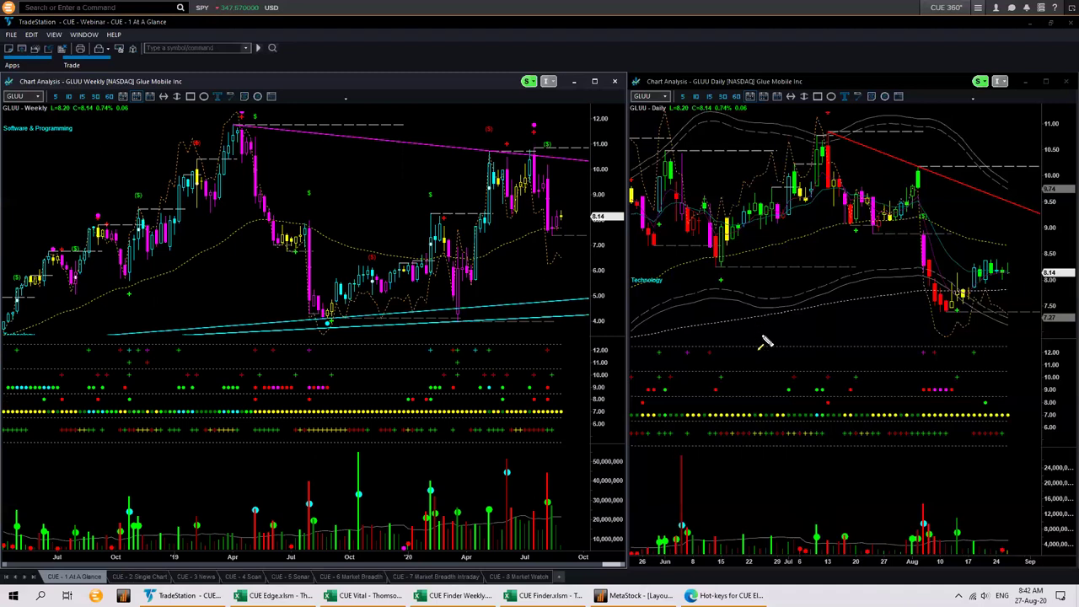
# Temporarily arrow the daily indicator dots and the July peak, then erase all three arrows.
pyautogui.moveTo(798, 402); pyautogui.dragTo(823, 416)
pyautogui.moveTo(865, 403); pyautogui.dragTo(834, 404)
pyautogui.moveTo(861, 108); pyautogui.dragTo(832, 135)
pyautogui.press('Escape')
# Narrow the weekly chart to widen the daily chart, and remove a stray rectangle over the indicator dots.
pyautogui.click(626, 128)
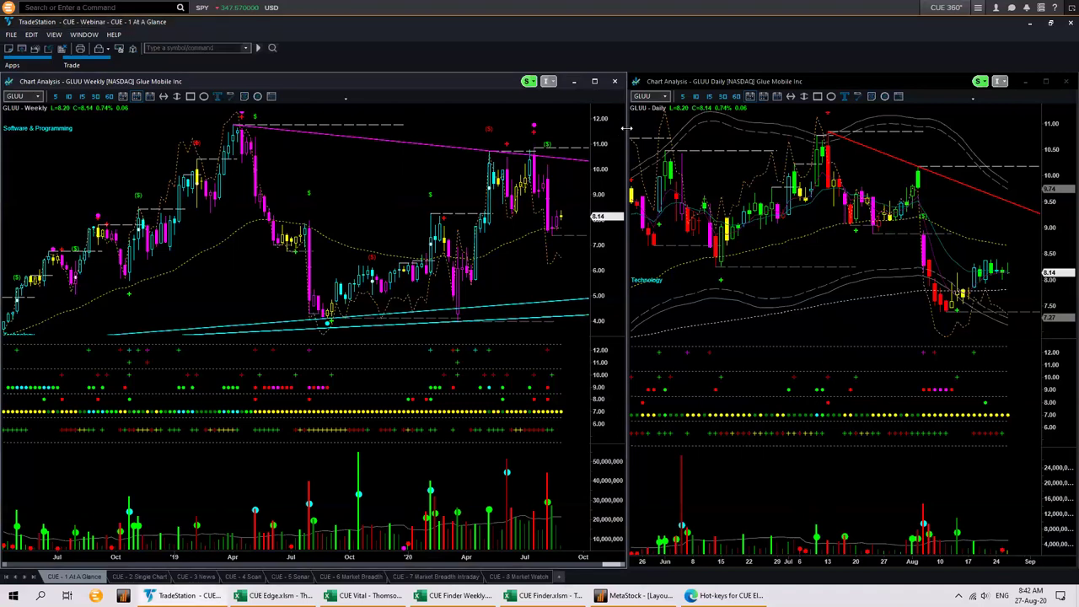
pyautogui.moveTo(626, 128); pyautogui.dragTo(539, 165)
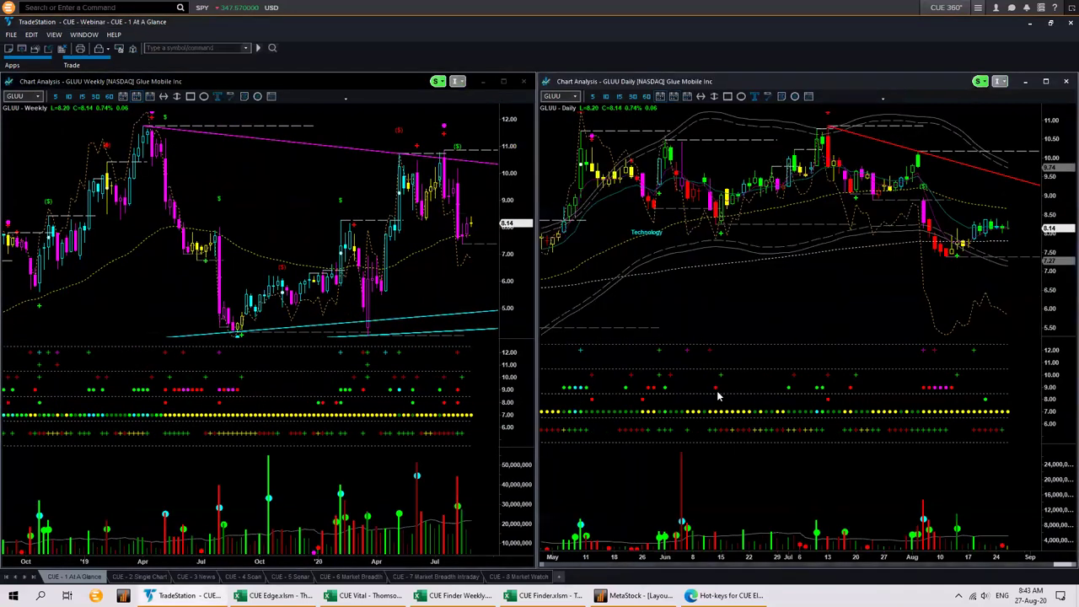
pyautogui.moveTo(697, 369); pyautogui.dragTo(736, 393)
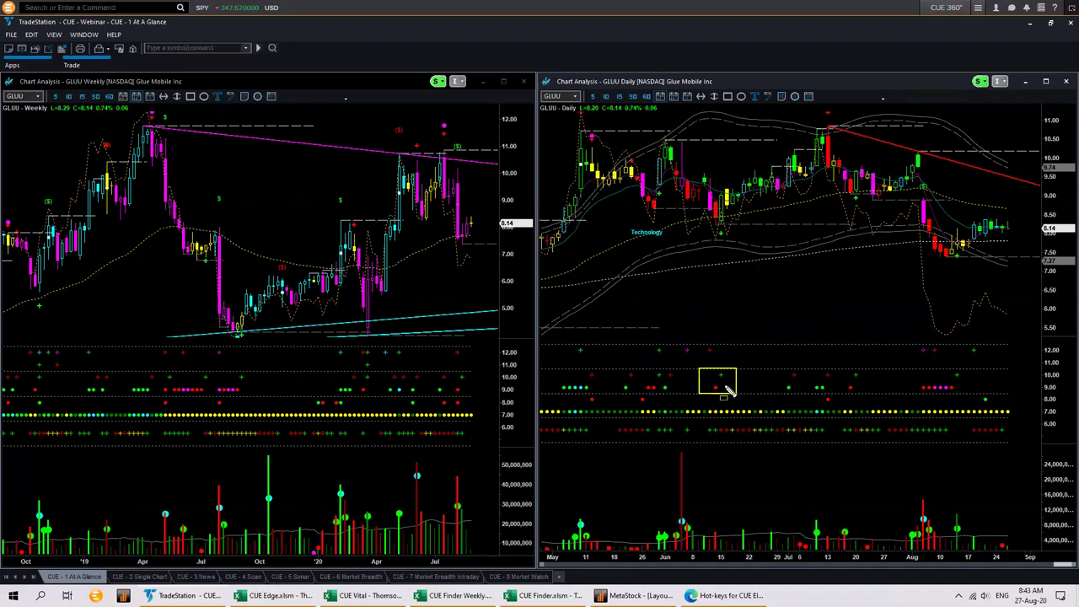
pyautogui.click(728, 368)
pyautogui.press('Delete')
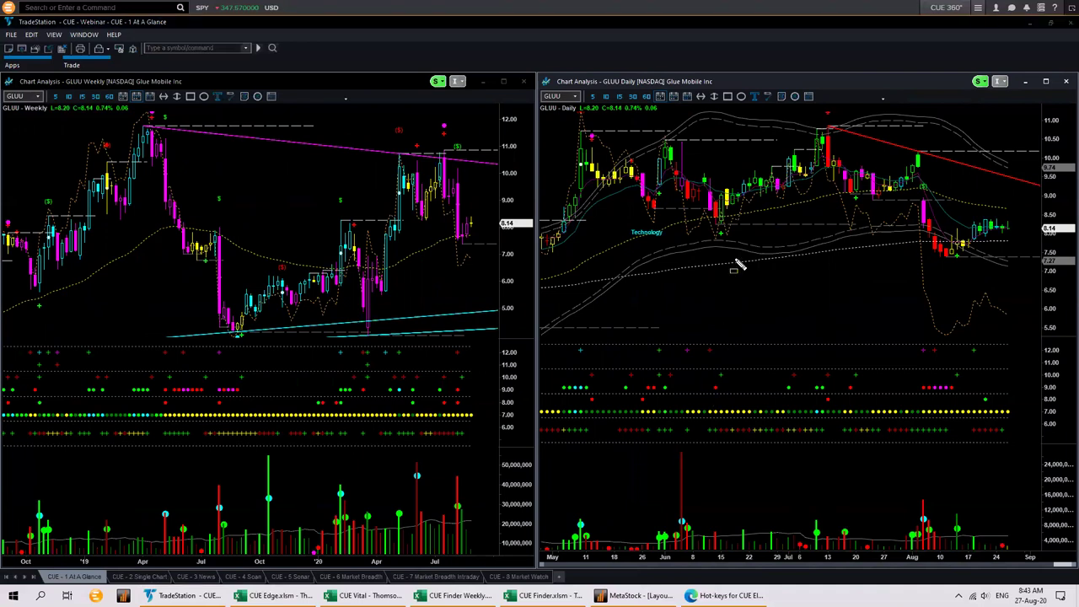
# Draw a long rising trendline and zig-zag arrows tracing GLUU's May–June swings on the daily chart.
pyautogui.moveTo(721, 219)
pyautogui.mouseDown()
pyautogui.moveTo(760, 204)
pyautogui.moveTo(821, 139)
pyautogui.moveTo(853, 191)
pyautogui.mouseUp()
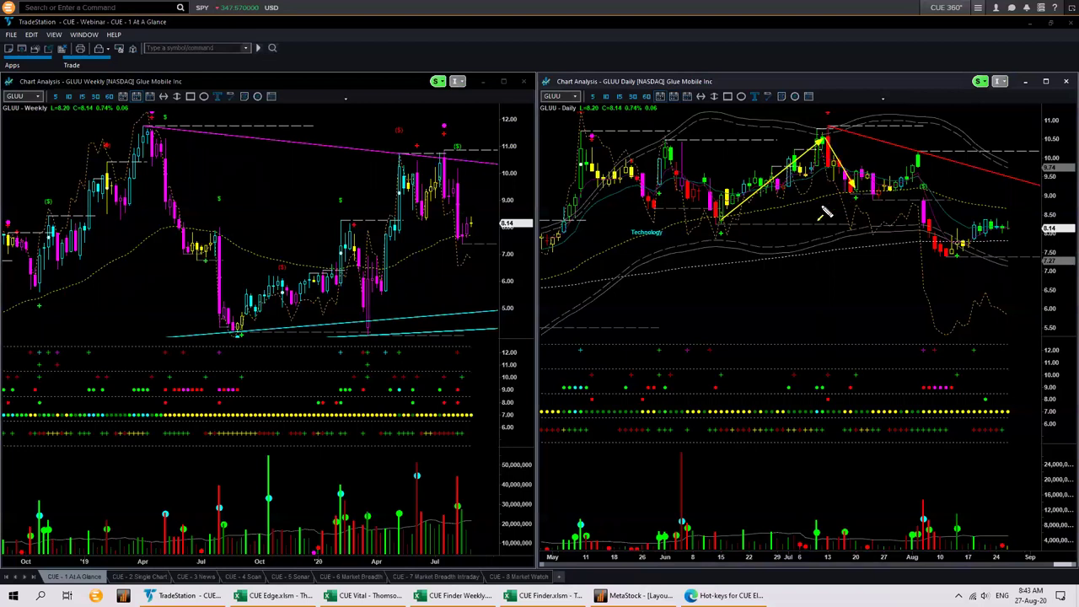
pyautogui.moveTo(608, 258); pyautogui.dragTo(908, 193)
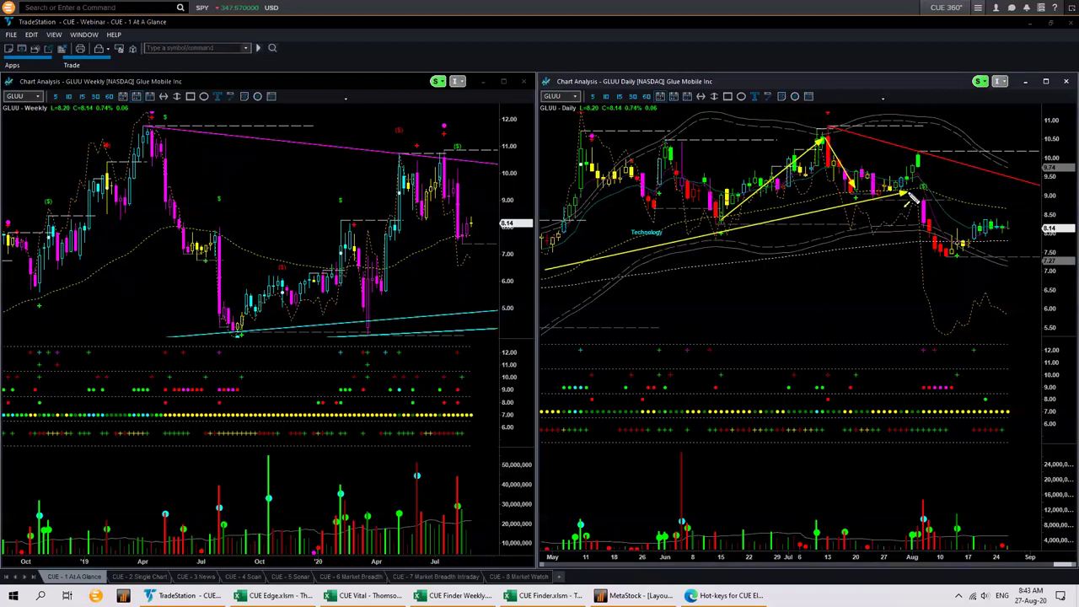
pyautogui.moveTo(550, 236); pyautogui.dragTo(597, 158)
pyautogui.moveTo(597, 158)
pyautogui.mouseDown()
pyautogui.moveTo(645, 211)
pyautogui.moveTo(669, 150)
pyautogui.mouseUp()
pyautogui.moveTo(669, 150); pyautogui.dragTo(713, 209)
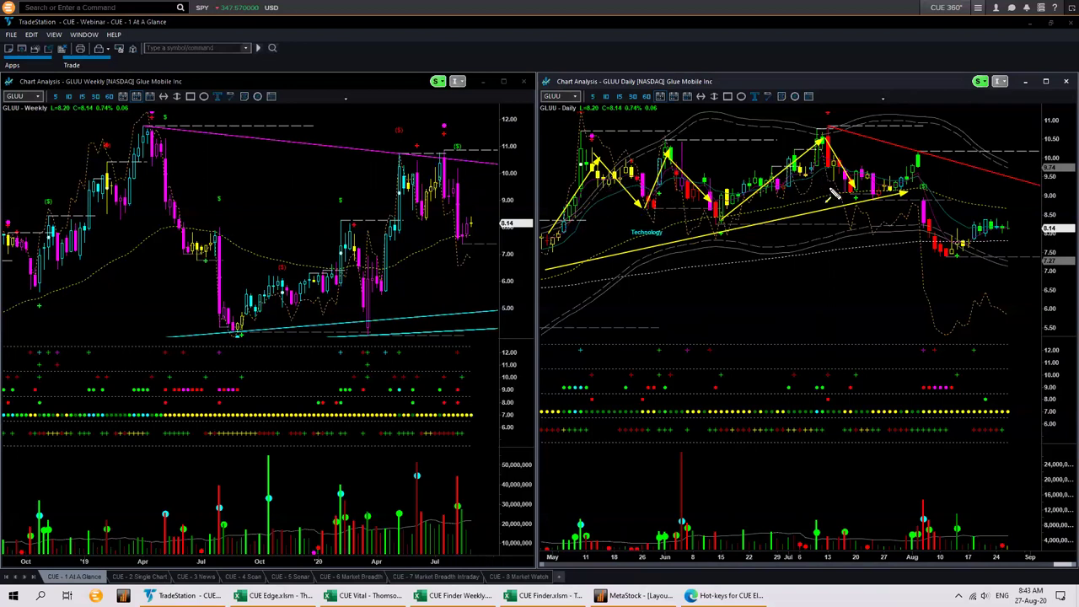
# Delete the old yellow markings, draw a line to the July peak and arrows at indicator dots, then clear.
pyautogui.press('Delete')
pyautogui.moveTo(721, 217); pyautogui.dragTo(824, 145)
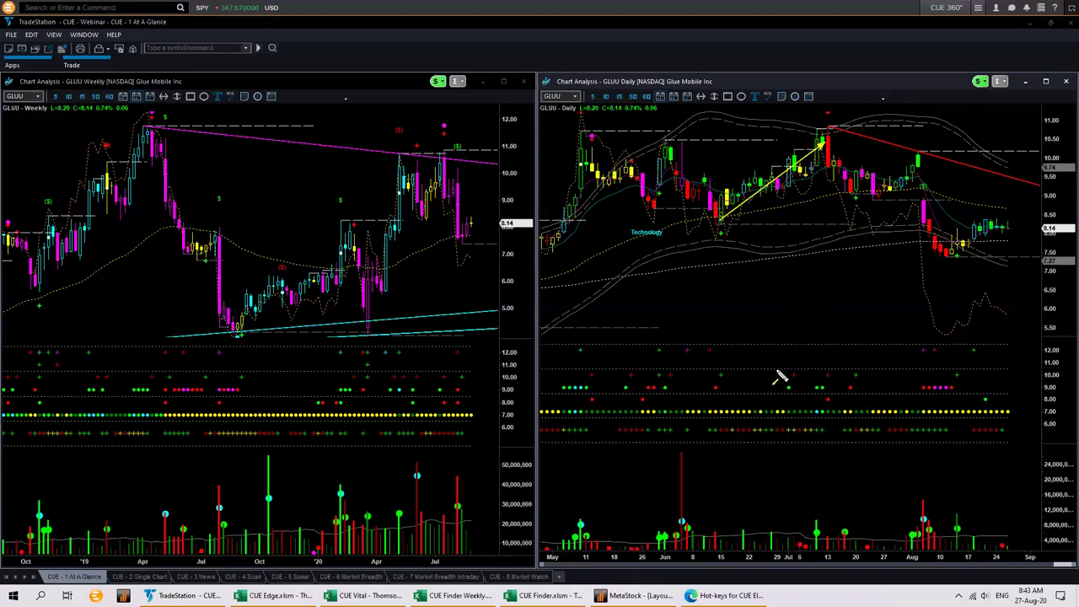
pyautogui.moveTo(767, 373); pyautogui.dragTo(787, 386)
pyautogui.moveTo(814, 351); pyautogui.dragTo(800, 377)
pyautogui.moveTo(781, 357); pyautogui.dragTo(795, 373)
pyautogui.press('Escape')
# Arrow the July peak candle and mid-July indicator dots, then clear the arrows.
pyautogui.moveTo(850, 81); pyautogui.dragTo(831, 108)
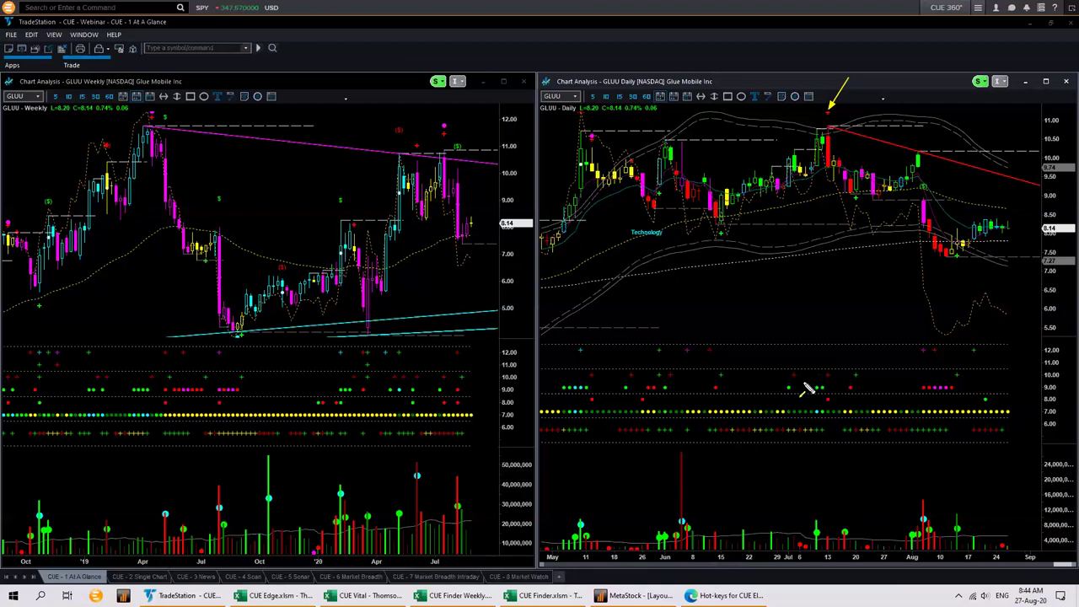
pyautogui.moveTo(809, 384)
pyautogui.mouseDown()
pyautogui.moveTo(827, 376)
pyautogui.moveTo(834, 353)
pyautogui.mouseUp()
pyautogui.press('Escape')
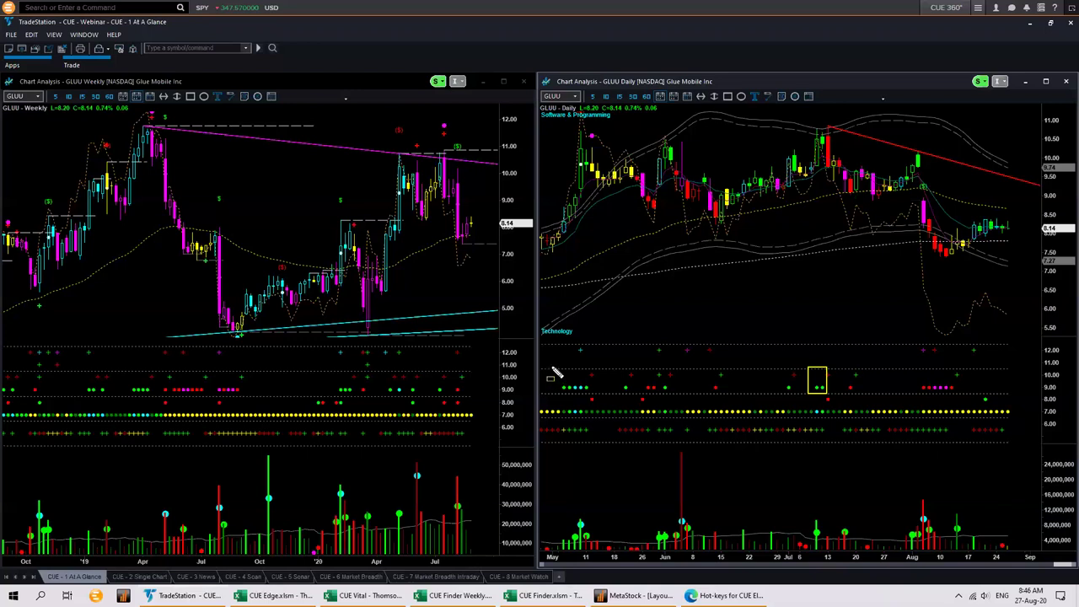
# Box the May dots, then the early-August dots in the indicator pane, clearing each box.
pyautogui.moveTo(553, 370); pyautogui.dragTo(626, 397)
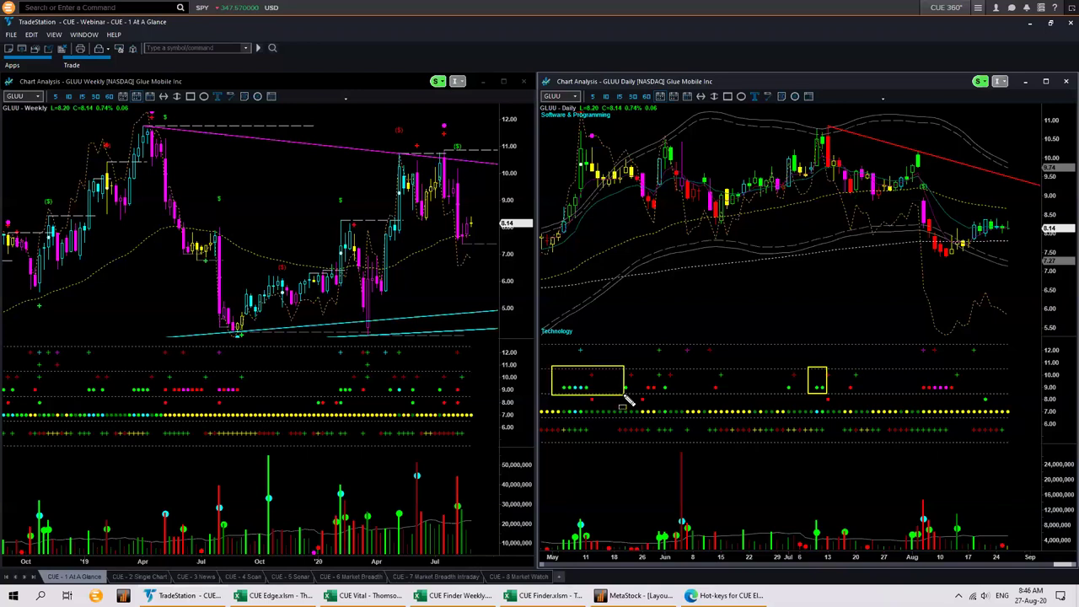
pyautogui.press('Escape')
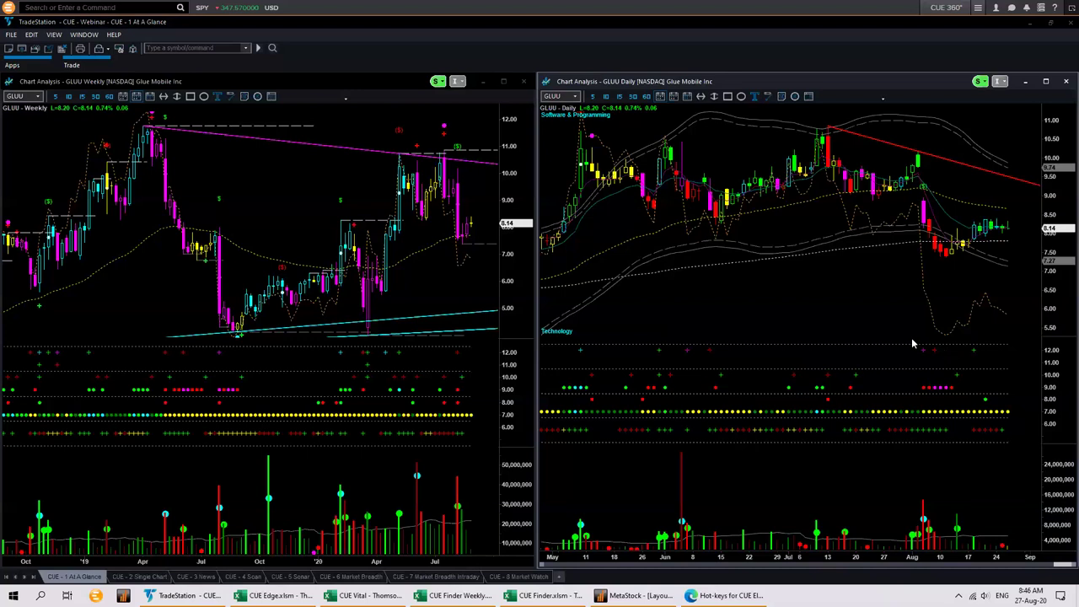
pyautogui.moveTo(911, 340); pyautogui.dragTo(991, 373)
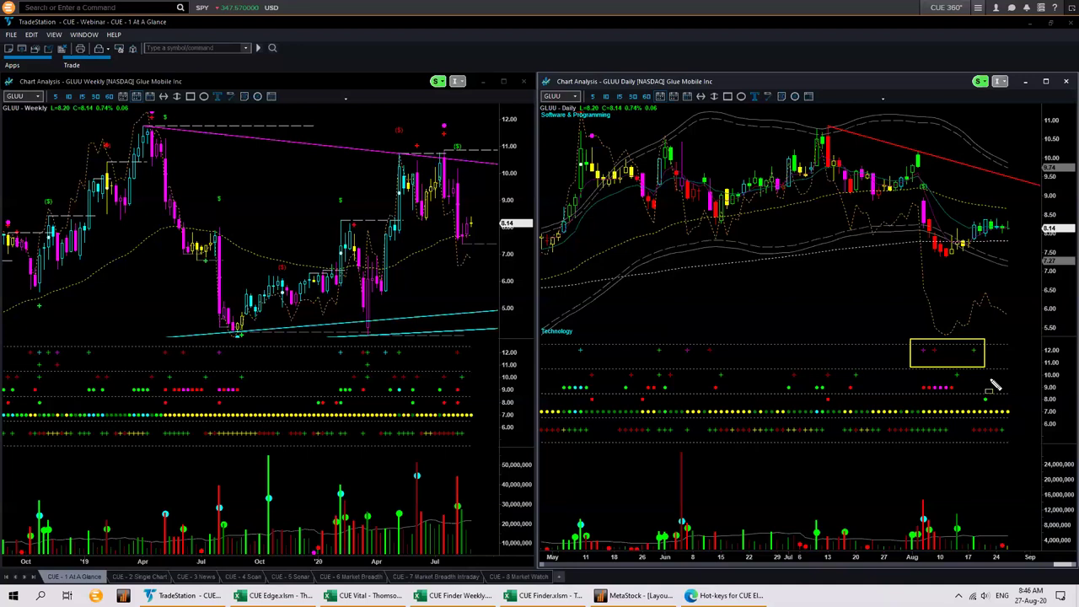
pyautogui.press('Escape')
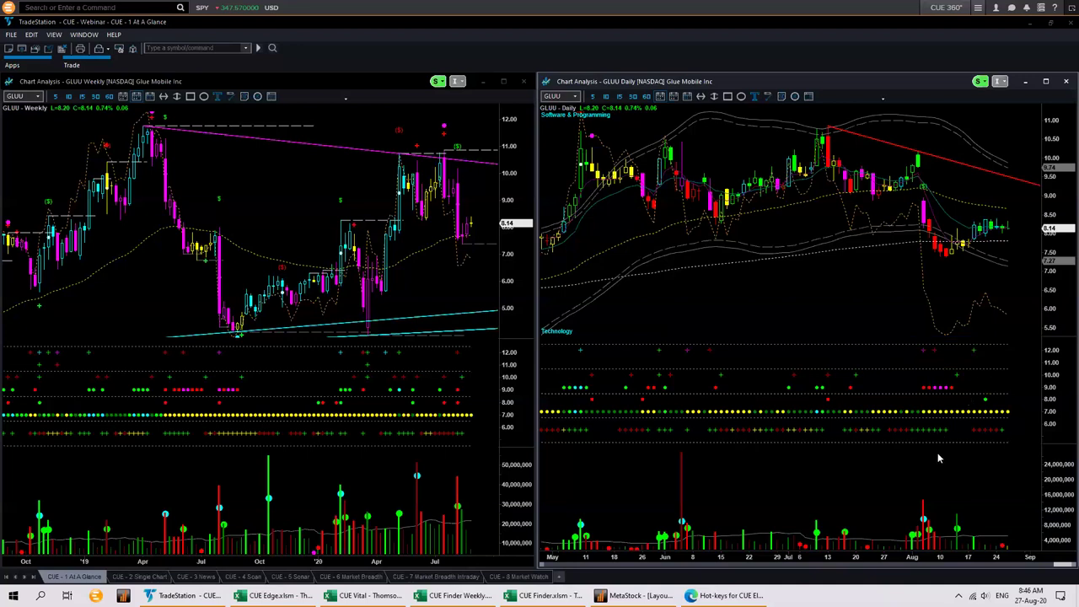
# Mark the August volume spike, June volume bar and volume scale, clear them, then box the early-August top-row dots.
pyautogui.moveTo(907, 477); pyautogui.dragTo(936, 540)
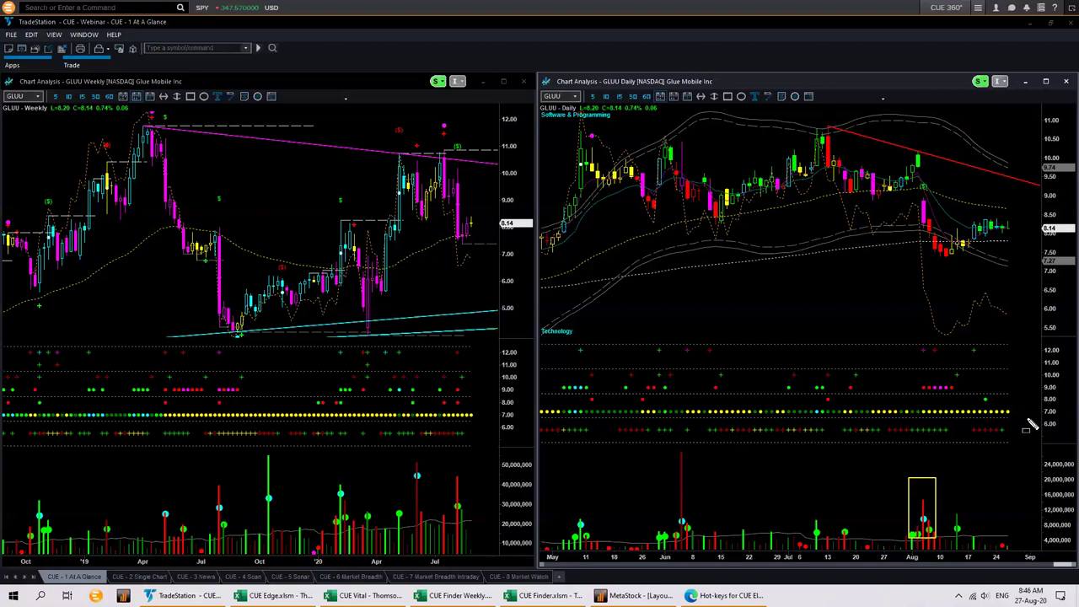
pyautogui.moveTo(874, 478); pyautogui.dragTo(921, 516)
pyautogui.moveTo(694, 517); pyautogui.dragTo(689, 522)
pyautogui.moveTo(1030, 452); pyautogui.dragTo(1076, 548)
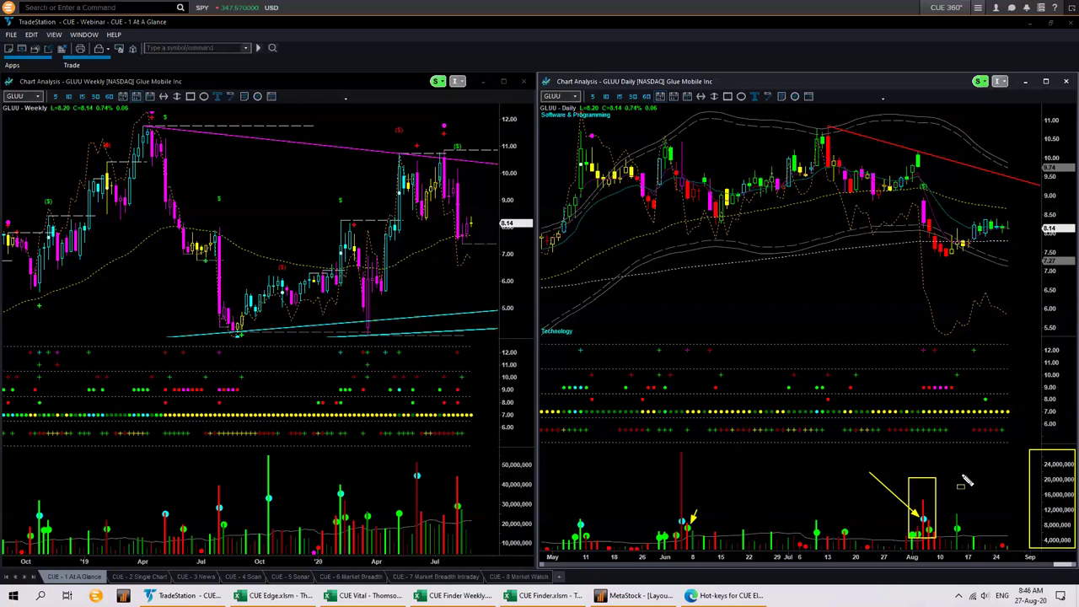
pyautogui.press('Escape')
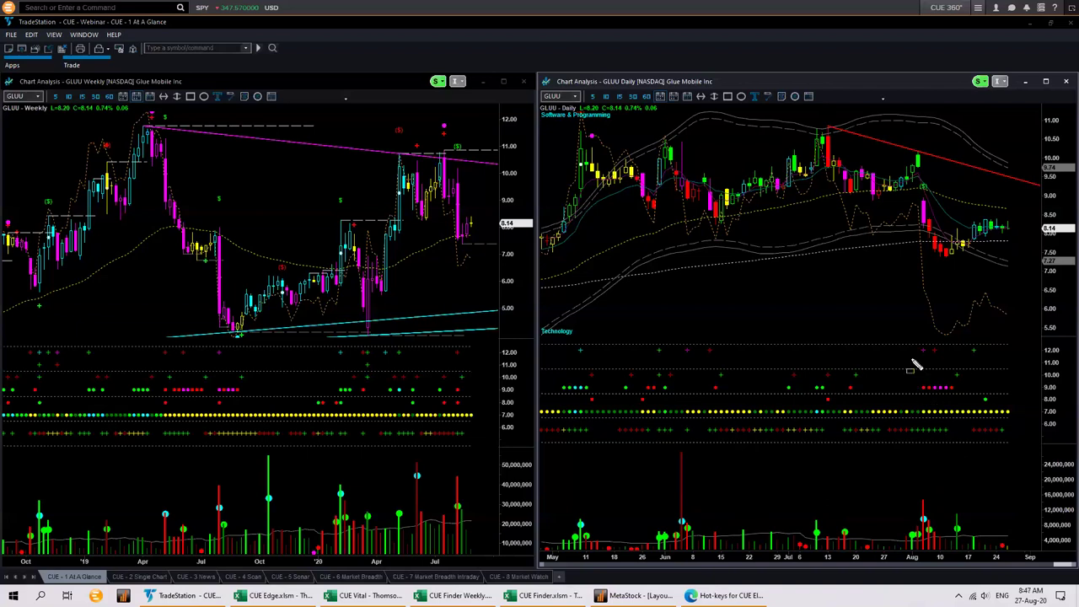
pyautogui.moveTo(908, 339); pyautogui.dragTo(984, 375)
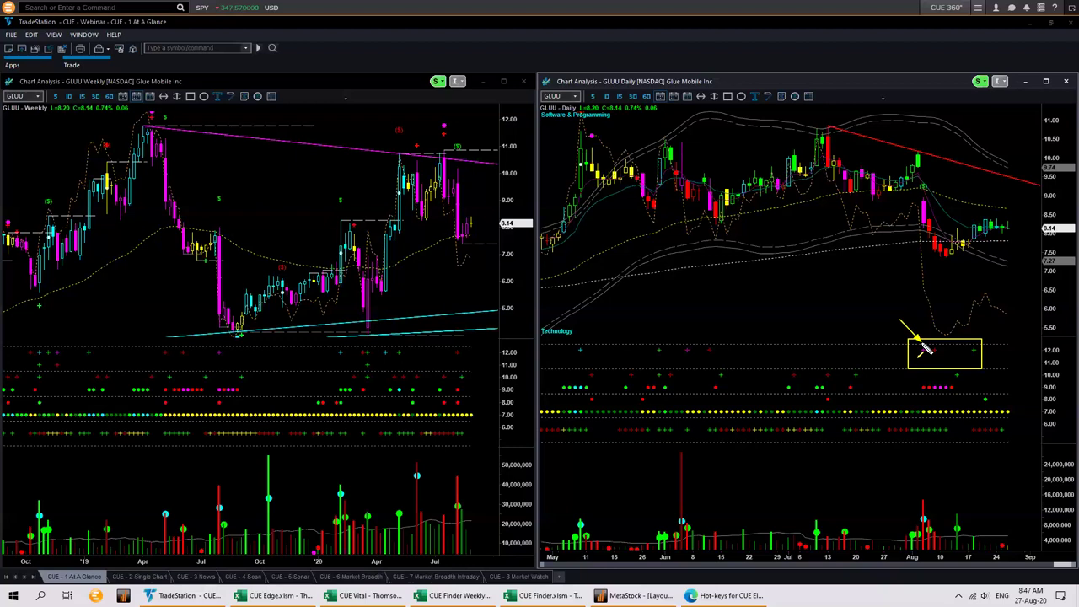
pyautogui.click(923, 504)
# Clear the yellow box and arrows, then make the charts window active.
pyautogui.press('Escape')
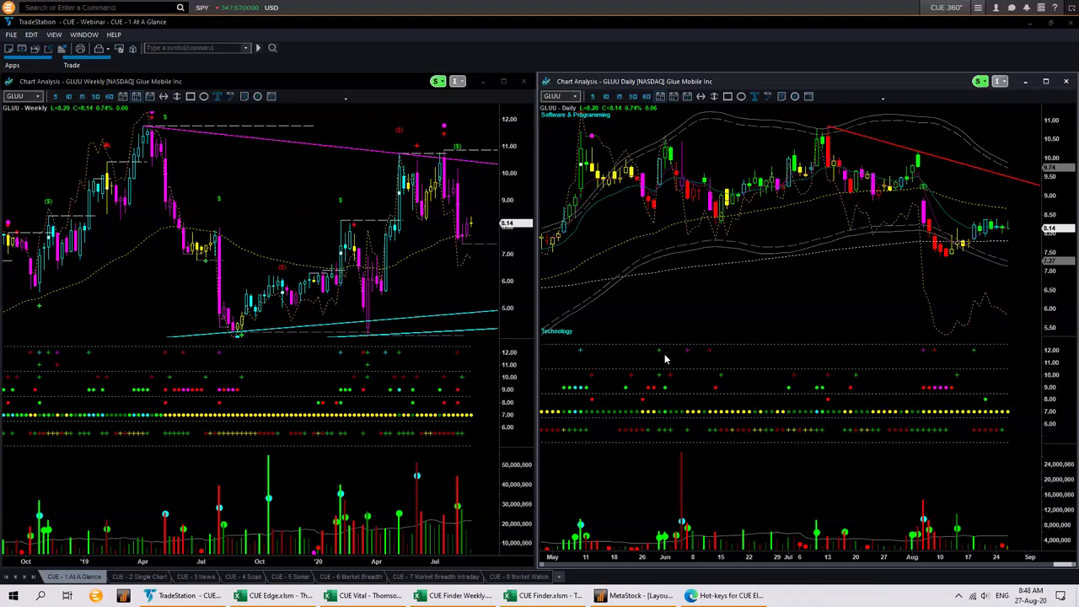
pyautogui.click(668, 318)
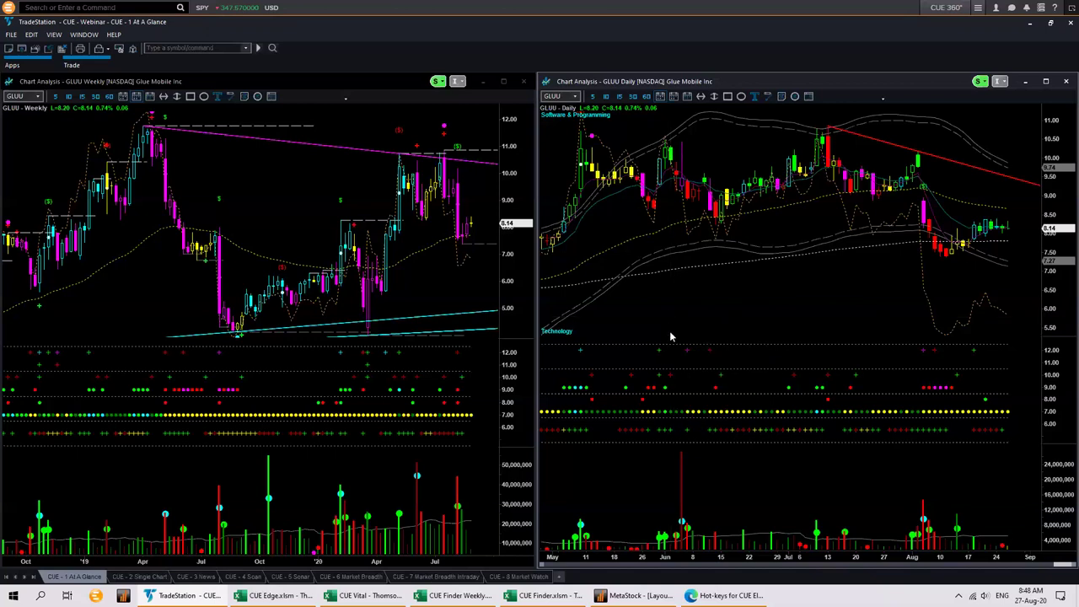
# Scroll the daily chart back to February and arrow the early-February candle and indicator dots.
pyautogui.scroll(3, 671, 335)
pyautogui.scroll(5, 671, 335)
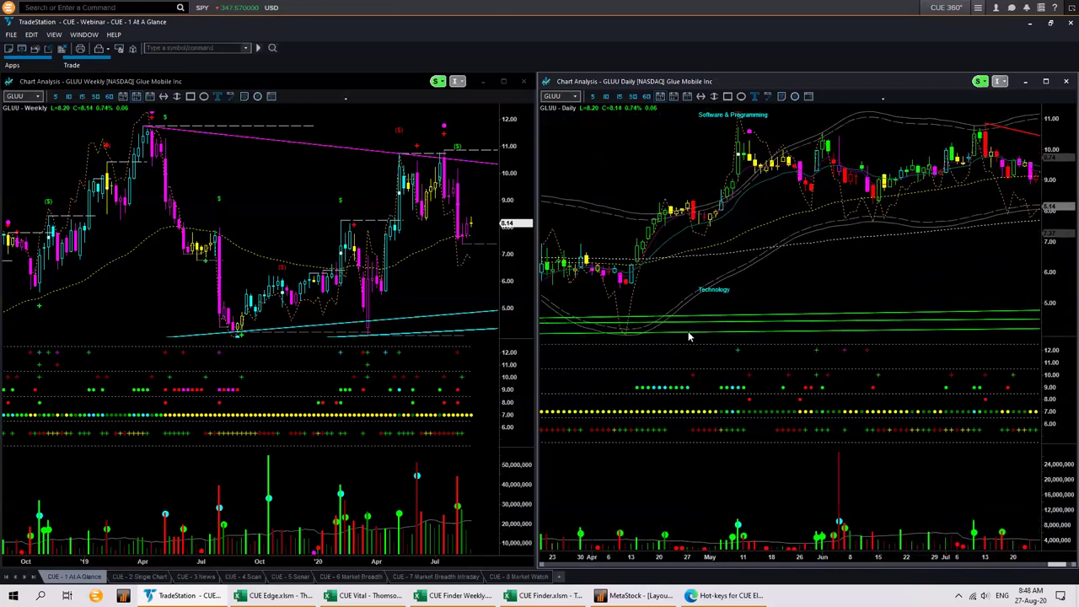
pyautogui.scroll(4, 712, 343)
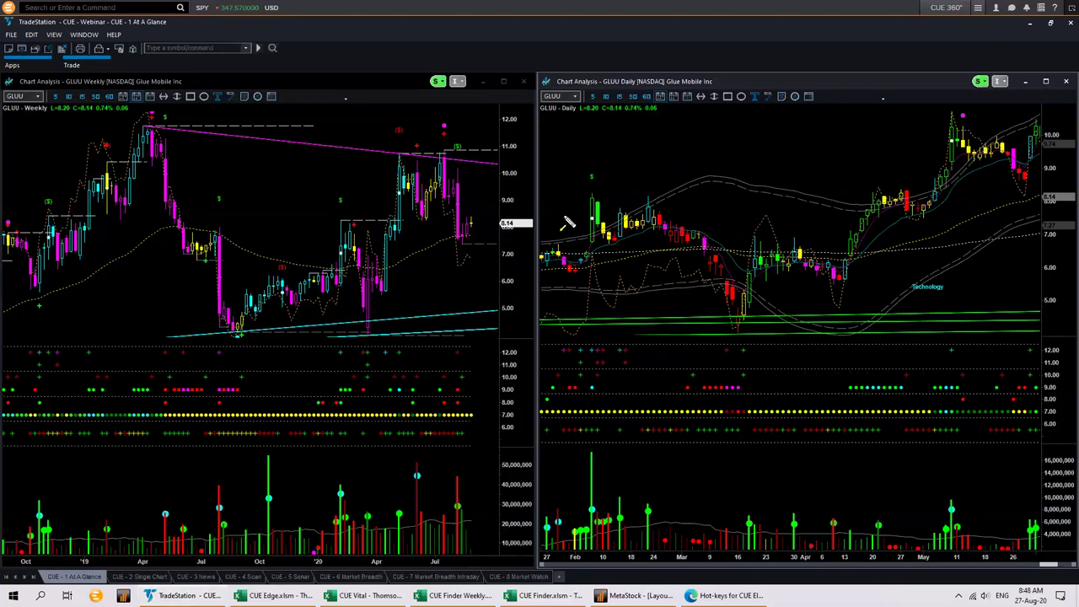
pyautogui.moveTo(570, 243); pyautogui.dragTo(592, 223)
pyautogui.moveTo(591, 322); pyautogui.dragTo(598, 344)
pyautogui.moveTo(588, 373); pyautogui.dragTo(596, 373)
# Add more arrows at the February candle's high and mark the weekly chart's upper level.
pyautogui.moveTo(590, 258); pyautogui.dragTo(603, 233)
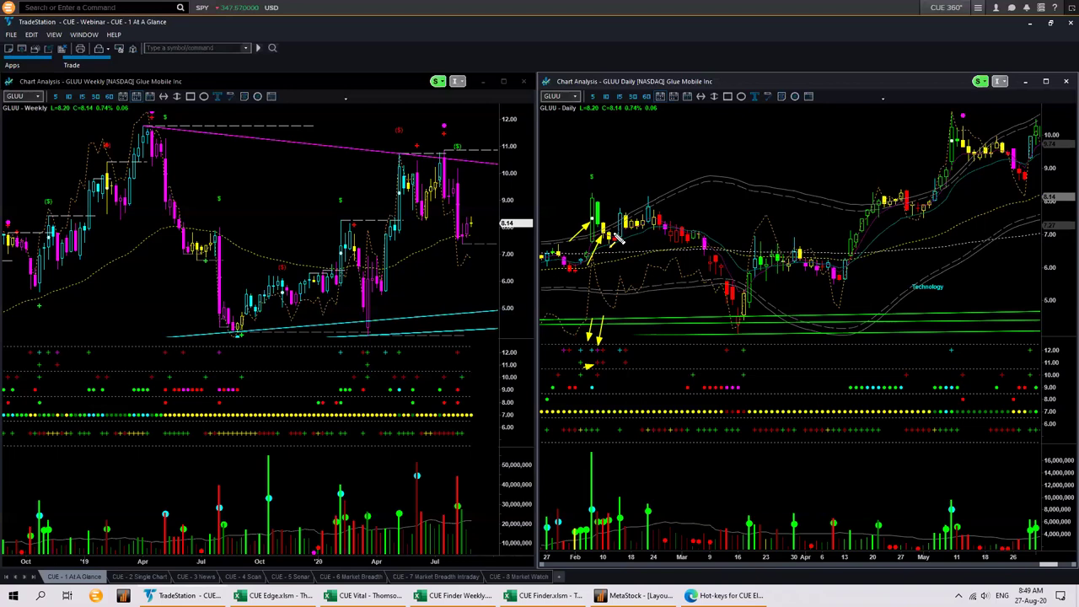
pyautogui.moveTo(567, 176); pyautogui.dragTo(593, 205)
pyautogui.moveTo(425, 152); pyautogui.dragTo(492, 157)
pyautogui.moveTo(615, 170); pyautogui.dragTo(601, 201)
# Clear the arrows, scroll the right chart to its latest bars, and switch the left chart to daily.
pyautogui.press('Escape')
pyautogui.scroll(-3, 652, 288)
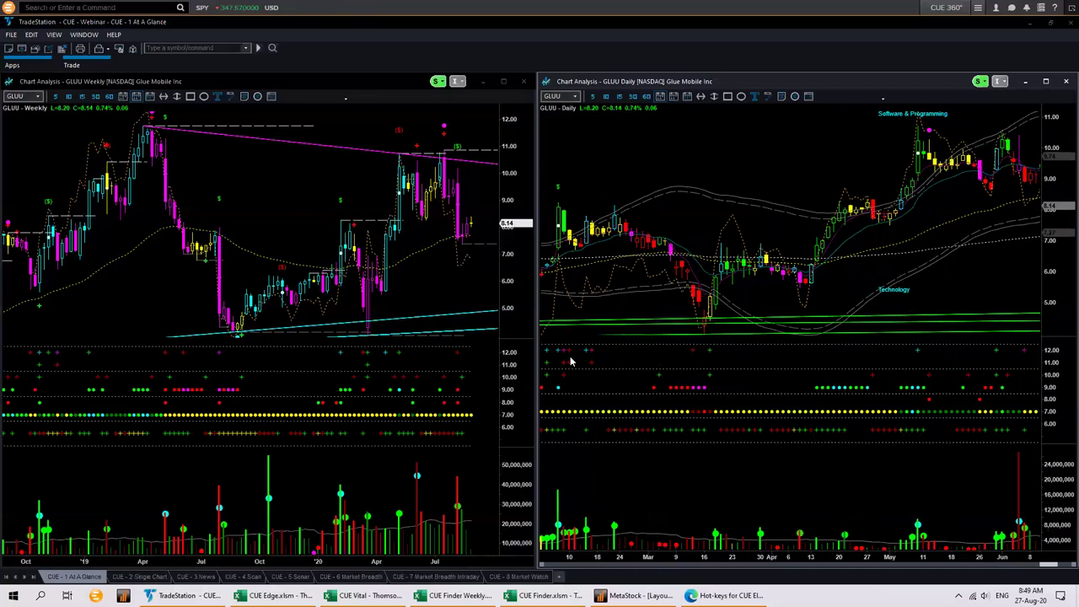
pyautogui.scroll(-3, 632, 357)
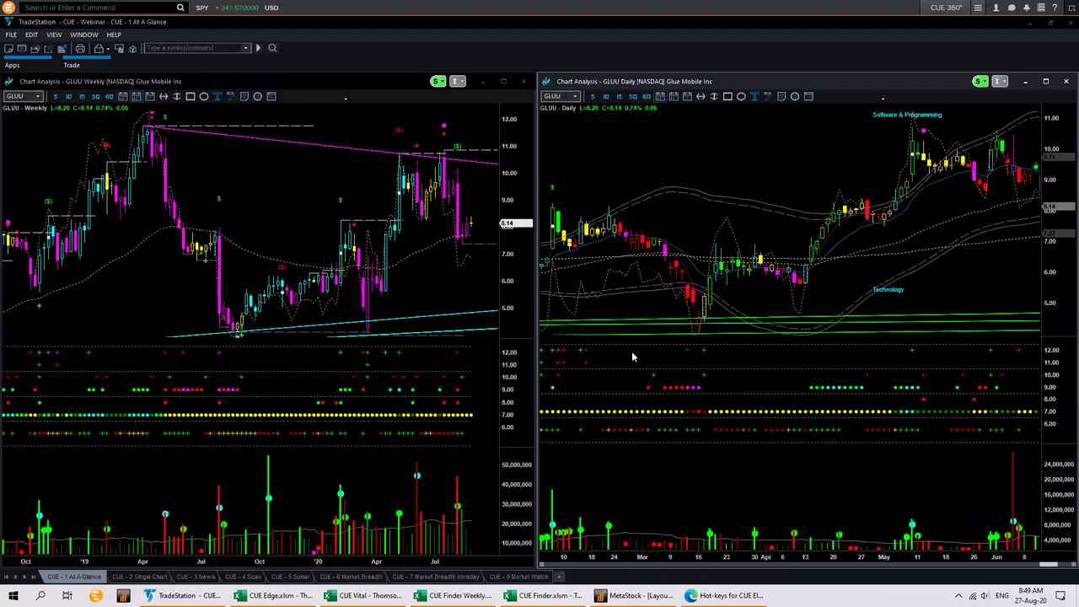
pyautogui.scroll(-5, 632, 356)
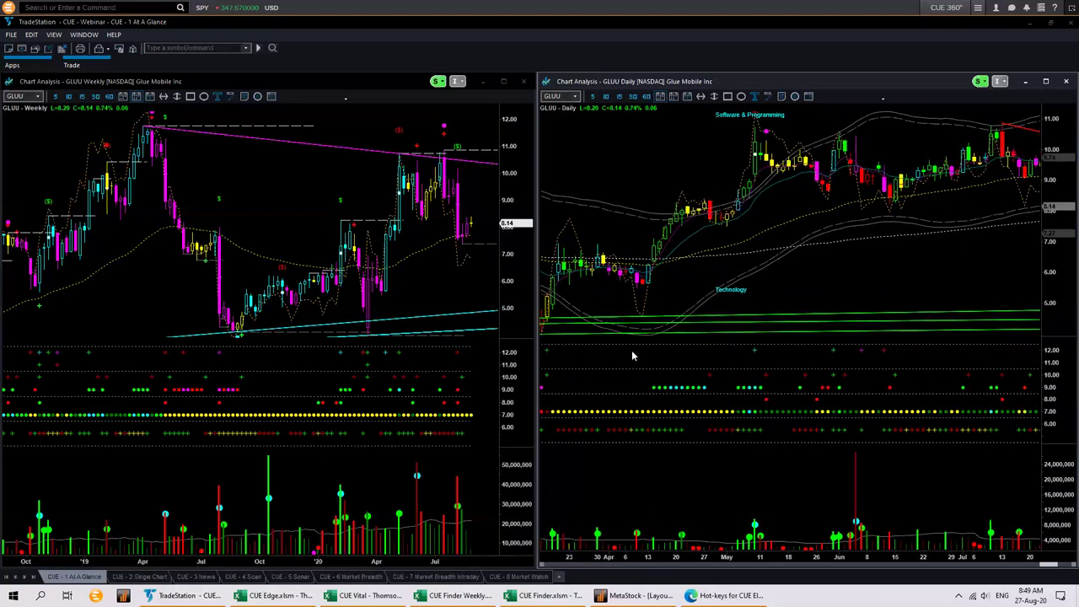
pyautogui.scroll(-5, 722, 430)
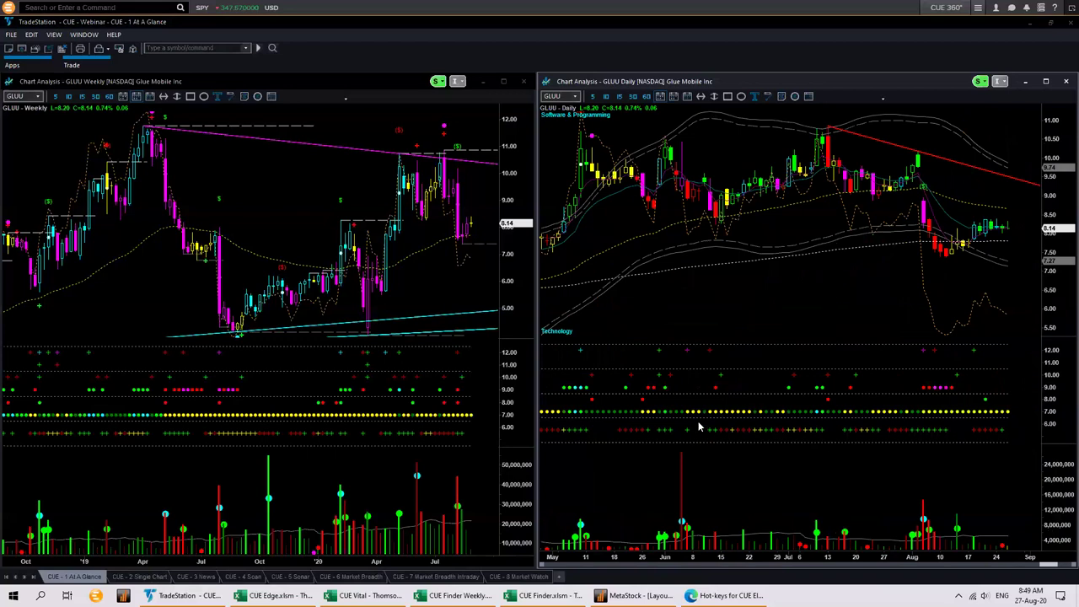
pyautogui.click(320, 200)
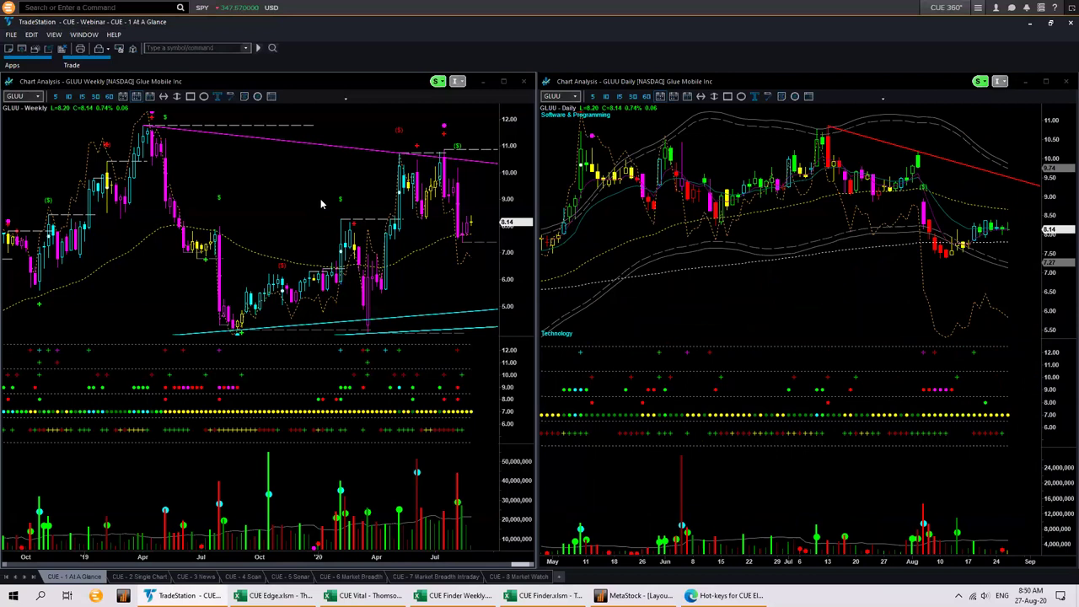
pyautogui.press('d')
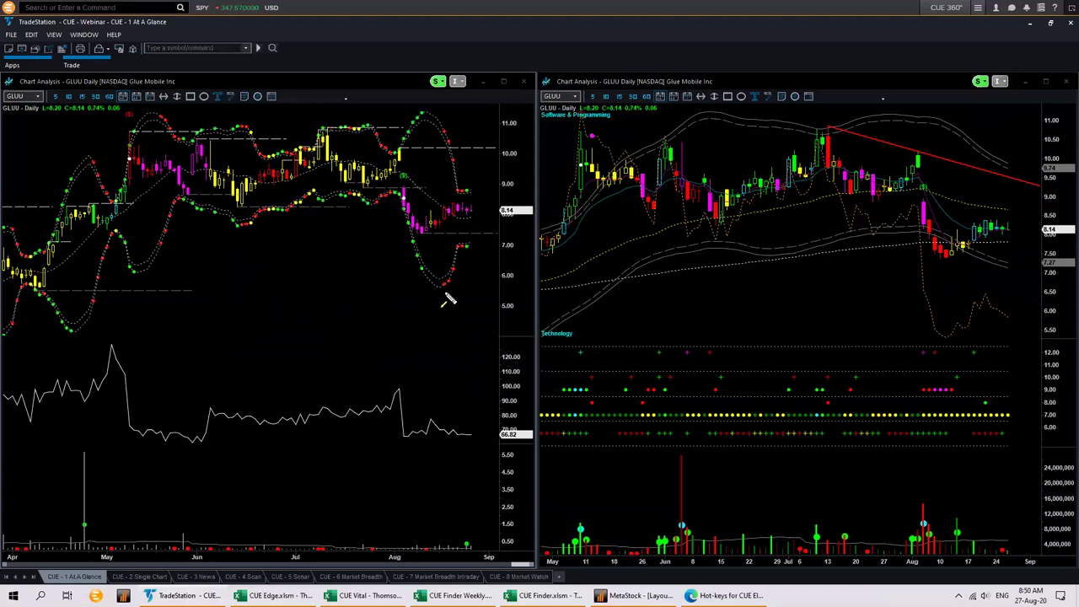
# Draw yellow arrows on the left chart along the falling upper and rising lower dotted bands.
pyautogui.moveTo(449, 289); pyautogui.dragTo(466, 246)
pyautogui.moveTo(450, 128); pyautogui.dragTo(465, 179)
pyautogui.moveTo(428, 122); pyautogui.dragTo(448, 153)
pyautogui.moveTo(439, 285)
pyautogui.mouseDown()
pyautogui.moveTo(461, 257)
pyautogui.moveTo(475, 269)
pyautogui.mouseUp()
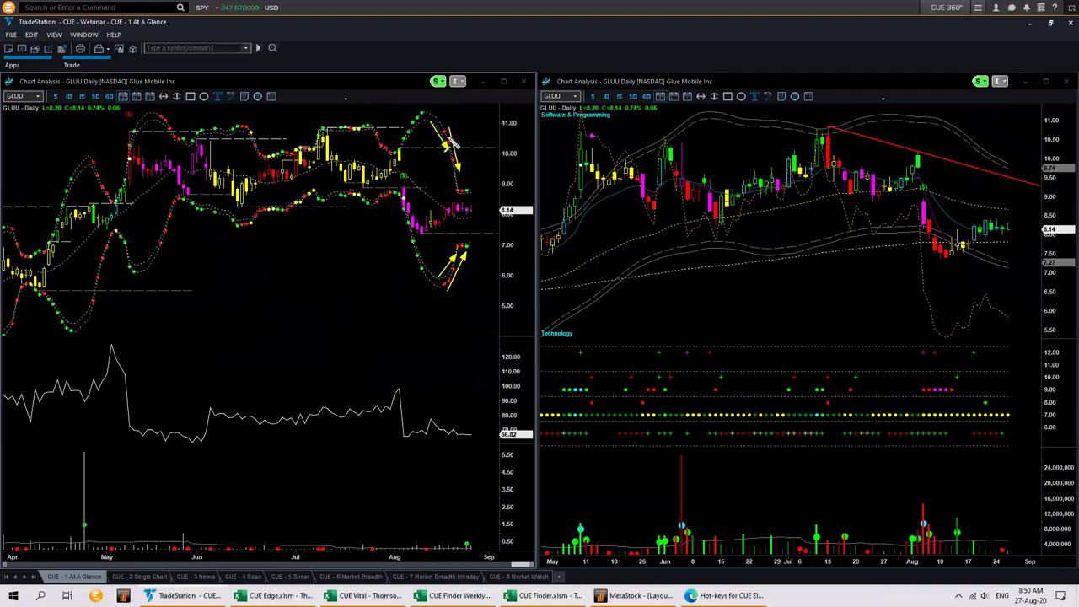
pyautogui.moveTo(439, 298); pyautogui.dragTo(447, 289)
pyautogui.moveTo(448, 287); pyautogui.dragTo(462, 255)
pyautogui.moveTo(453, 106); pyautogui.dragTo(450, 142)
# Clear the arrows, then arrow the lower band's August low, latest signal dots, and 7.00 and 9.00 levels.
pyautogui.press('Escape')
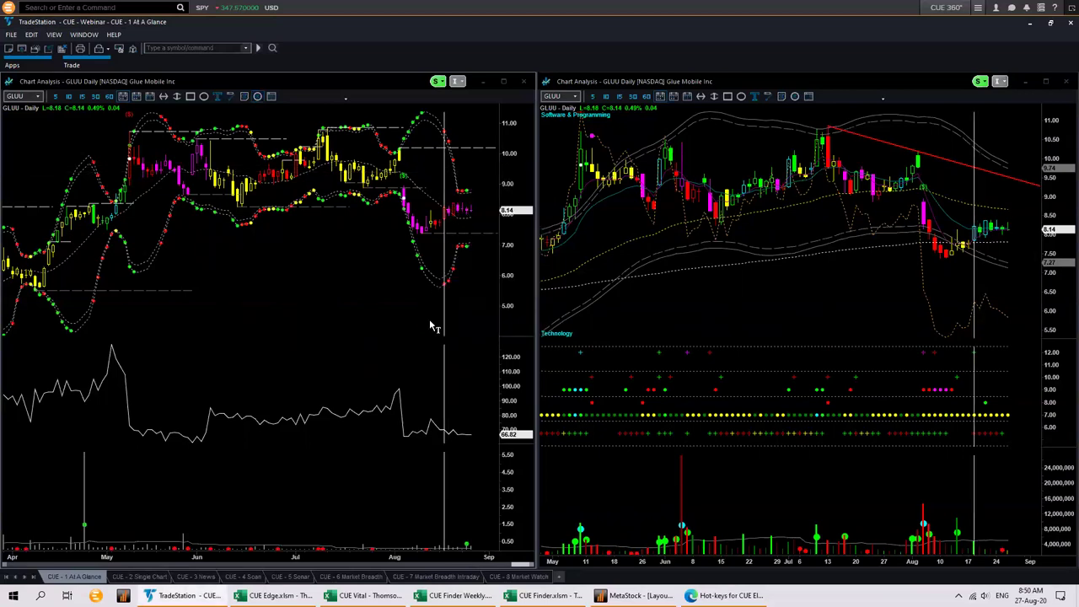
pyautogui.moveTo(408, 315); pyautogui.dragTo(439, 293)
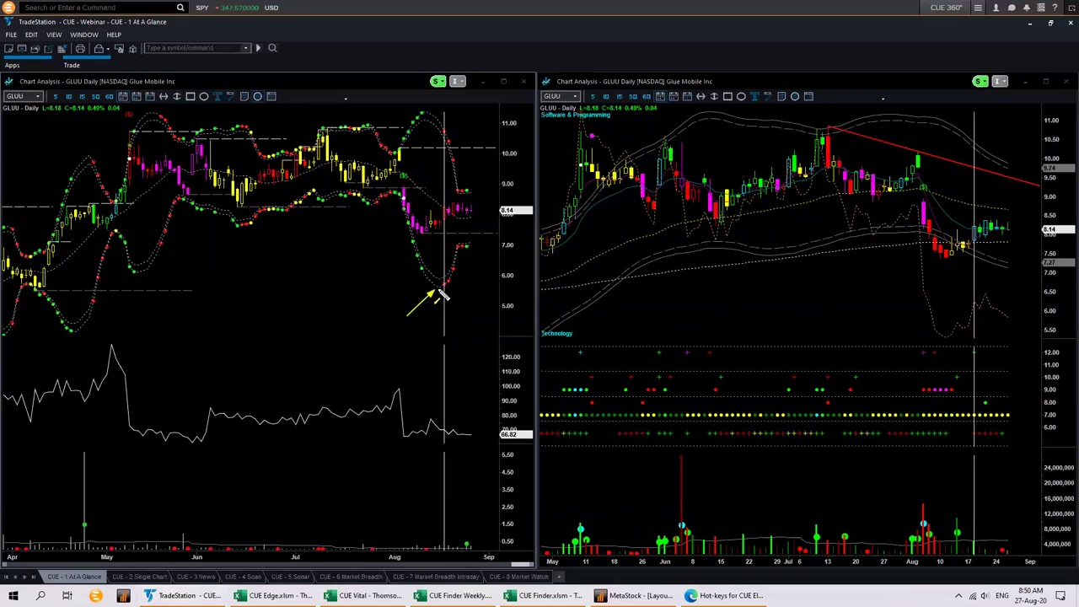
pyautogui.moveTo(945, 464); pyautogui.dragTo(969, 440)
pyautogui.moveTo(469, 250); pyautogui.dragTo(478, 264)
pyautogui.moveTo(462, 192); pyautogui.dragTo(477, 179)
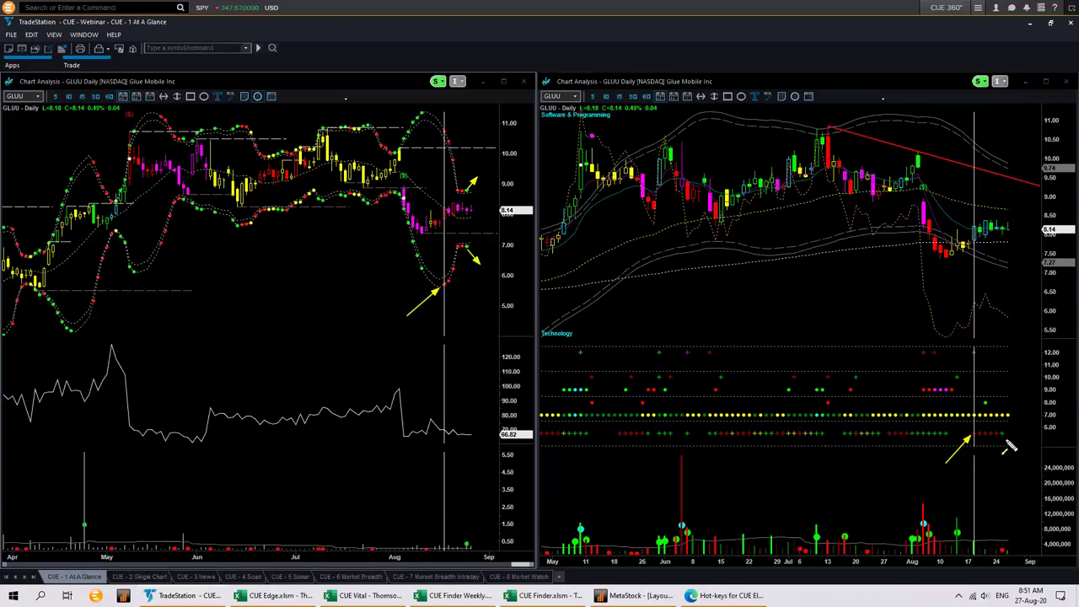
# Add a few more arrows, erase them all, then arrow the July green signal dots.
pyautogui.moveTo(1020, 453); pyautogui.dragTo(1009, 440)
pyautogui.moveTo(470, 244); pyautogui.dragTo(478, 236)
pyautogui.moveTo(486, 191); pyautogui.dragTo(475, 188)
pyautogui.press('Escape')
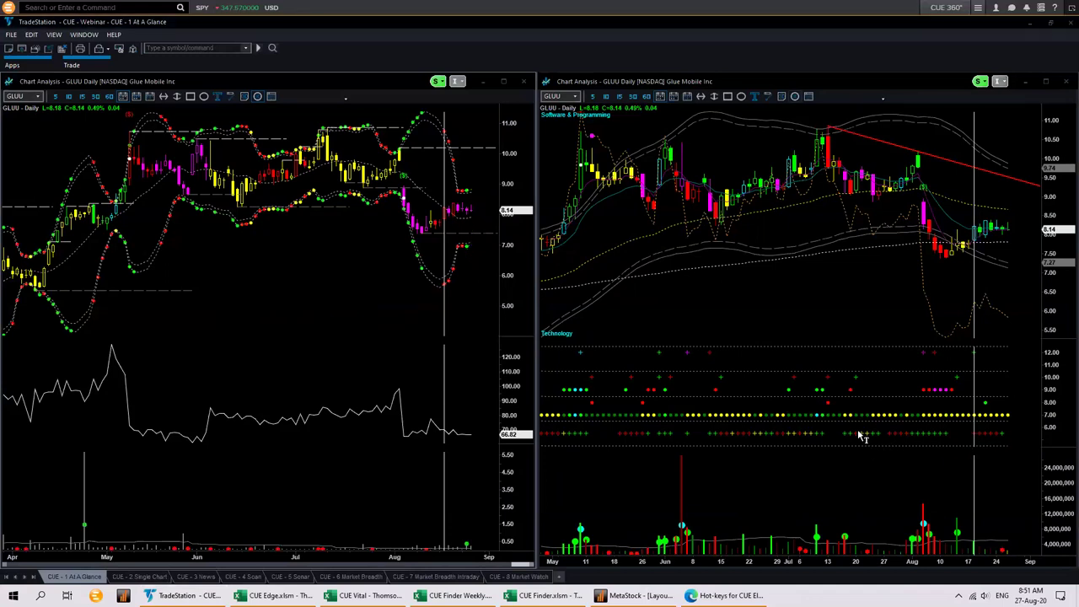
pyautogui.moveTo(842, 462); pyautogui.dragTo(856, 440)
# Box the latest GLUU bars on the left chart with arrows down at them and up from the lower band.
pyautogui.click(395, 282)
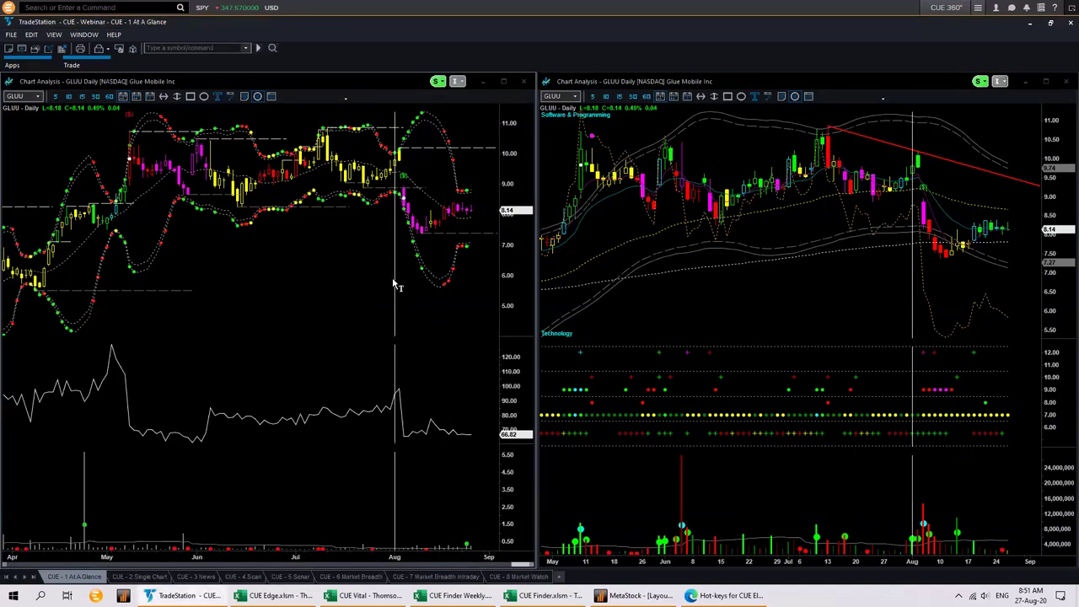
pyautogui.moveTo(441, 201); pyautogui.dragTo(481, 219)
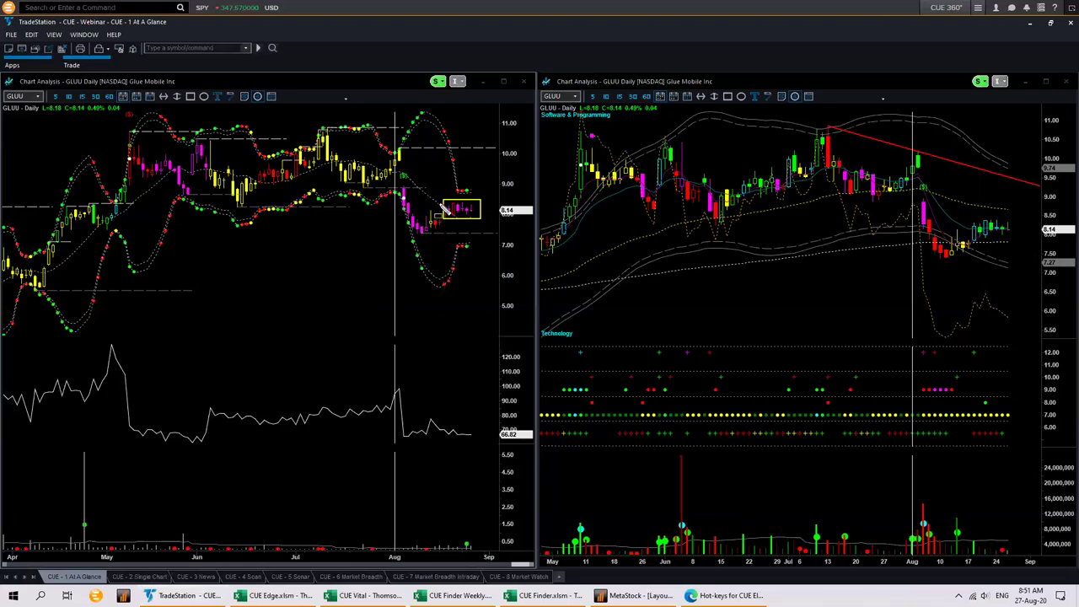
pyautogui.click(460, 208)
pyautogui.moveTo(440, 137); pyautogui.dragTo(456, 179)
pyautogui.moveTo(445, 284); pyautogui.dragTo(456, 248)
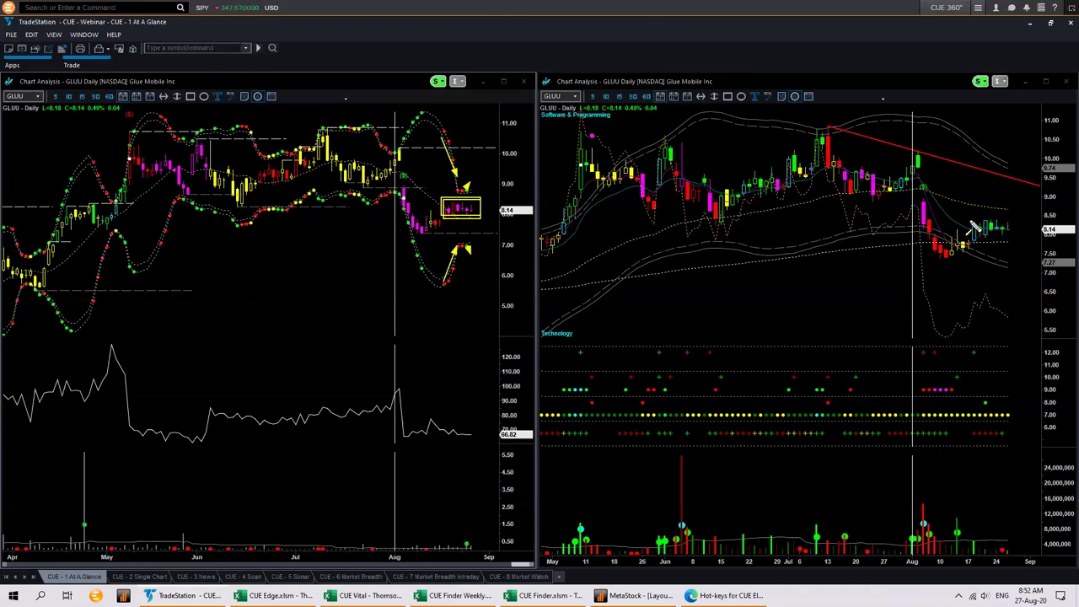
# Box the recent candles on the right chart and arrow them and the latest indicator dots.
pyautogui.moveTo(970, 221); pyautogui.dragTo(1016, 240)
pyautogui.moveTo(1006, 223)
pyautogui.mouseDown()
pyautogui.moveTo(1016, 207)
pyautogui.moveTo(1017, 255)
pyautogui.mouseUp()
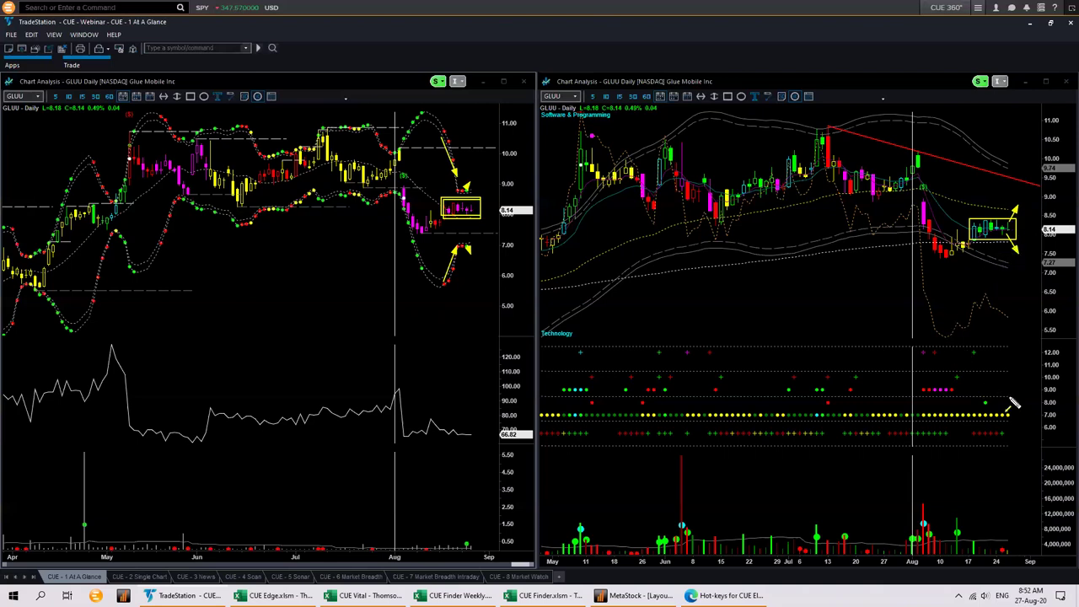
pyautogui.moveTo(1010, 476); pyautogui.dragTo(998, 440)
pyautogui.moveTo(1009, 444)
pyautogui.mouseDown()
pyautogui.moveTo(1032, 462)
pyautogui.moveTo(1023, 453)
pyautogui.mouseUp()
# Clear all annotations, sketch an April uptrend line and a box over the August indicator dots, then erase them.
pyautogui.press('Escape')
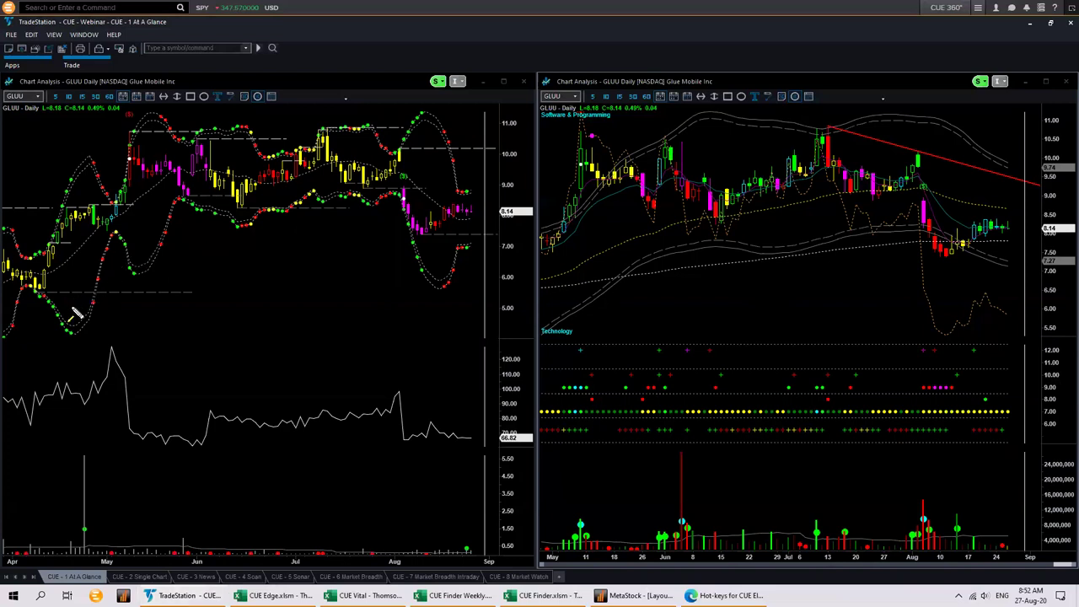
pyautogui.moveTo(27, 331); pyautogui.dragTo(388, 201)
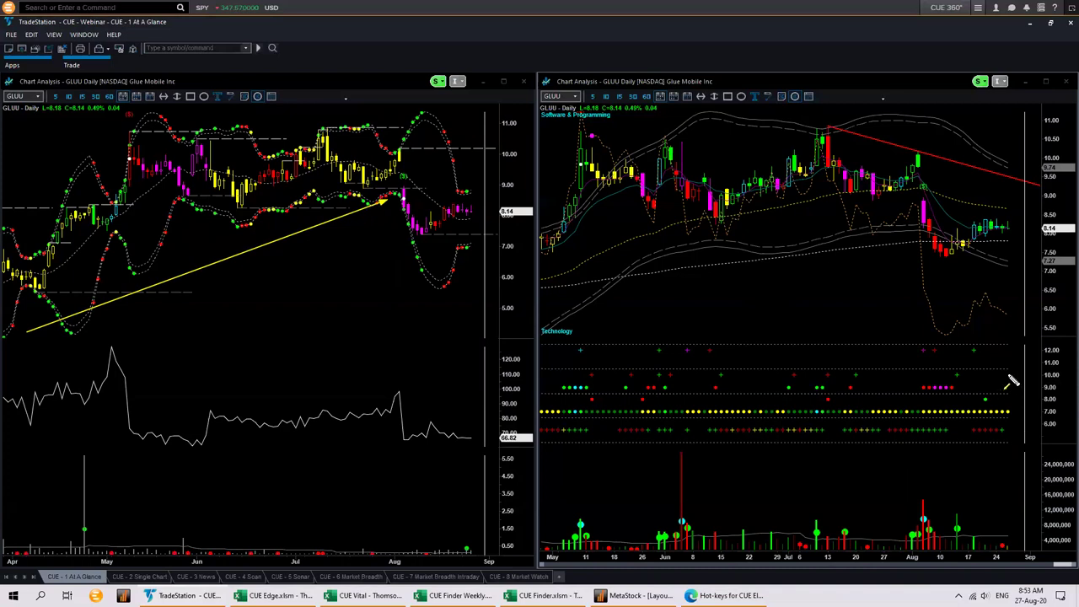
pyautogui.moveTo(905, 330); pyautogui.dragTo(958, 402)
pyautogui.moveTo(1003, 436); pyautogui.dragTo(1020, 453)
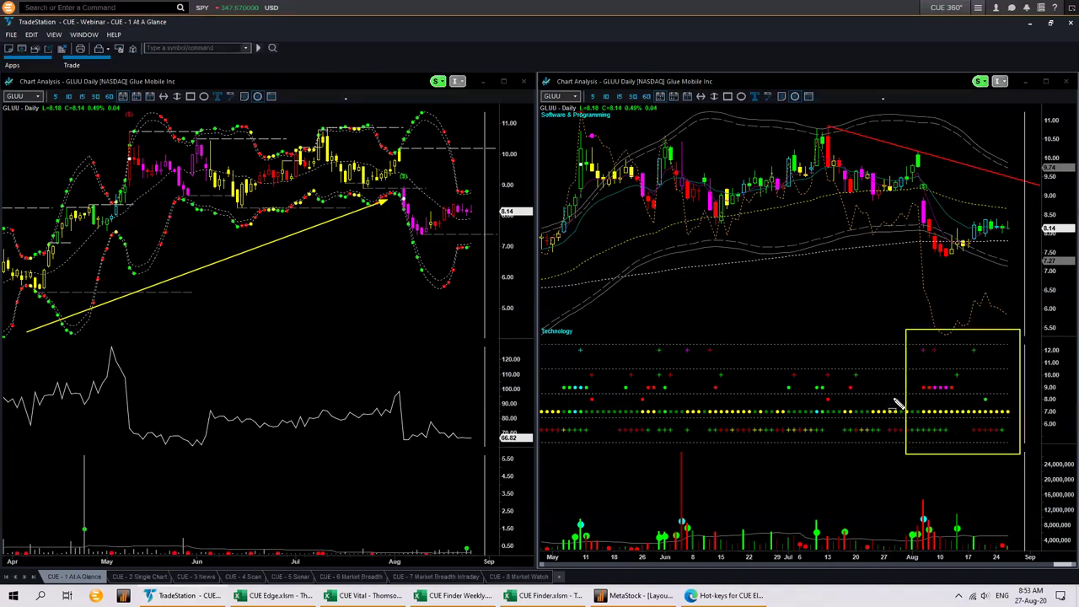
pyautogui.press('Delete')
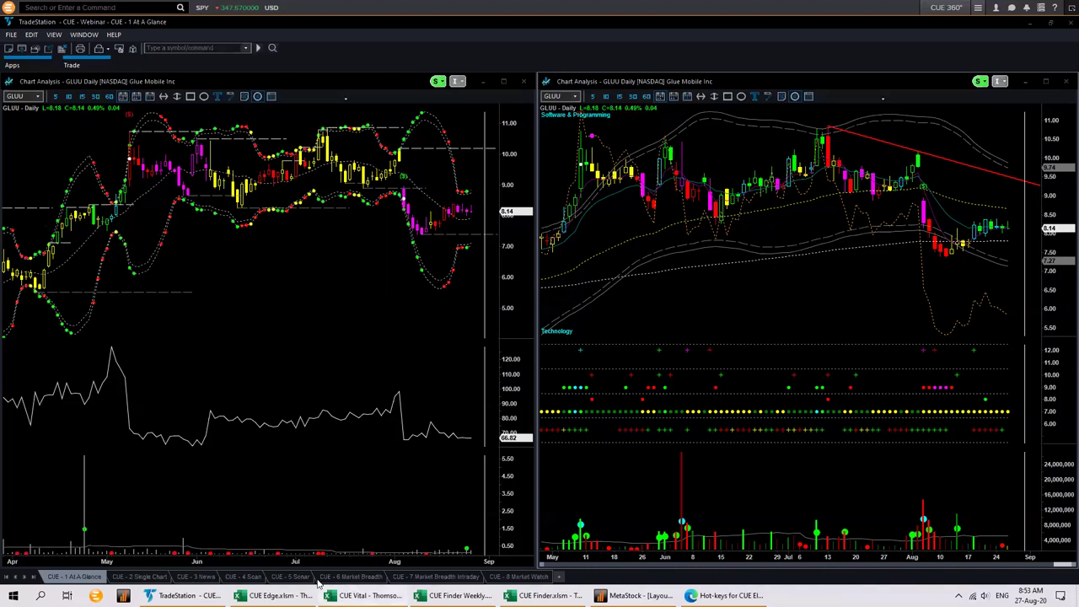
# Maximize the CUE - 4 Scan sheet's scanner and arrow the Reversal, Squeeze and Price at Extreme High scans.
pyautogui.click(245, 577)
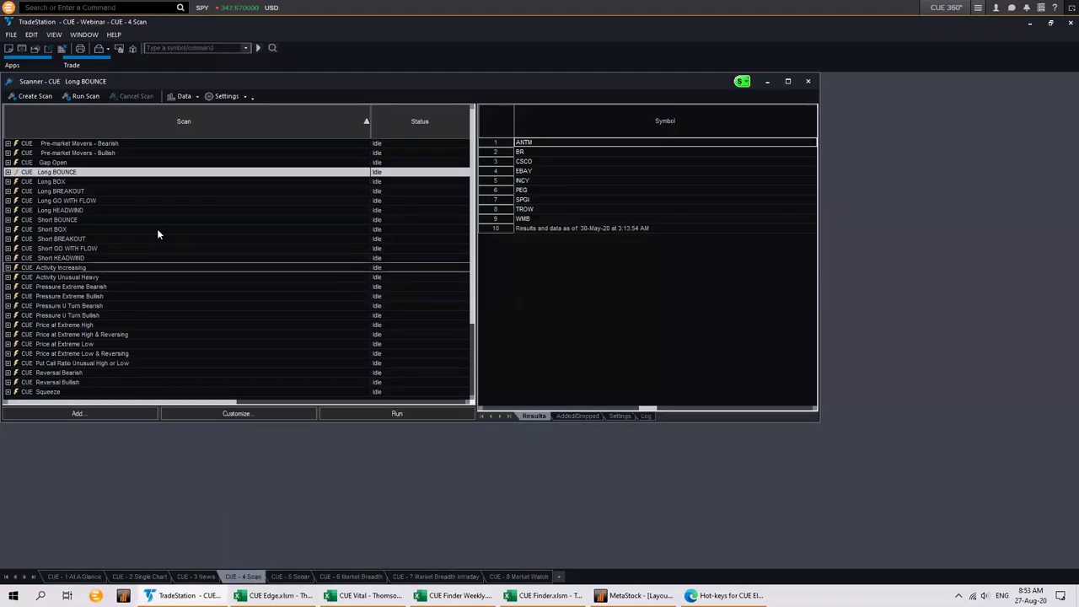
pyautogui.click(787, 82)
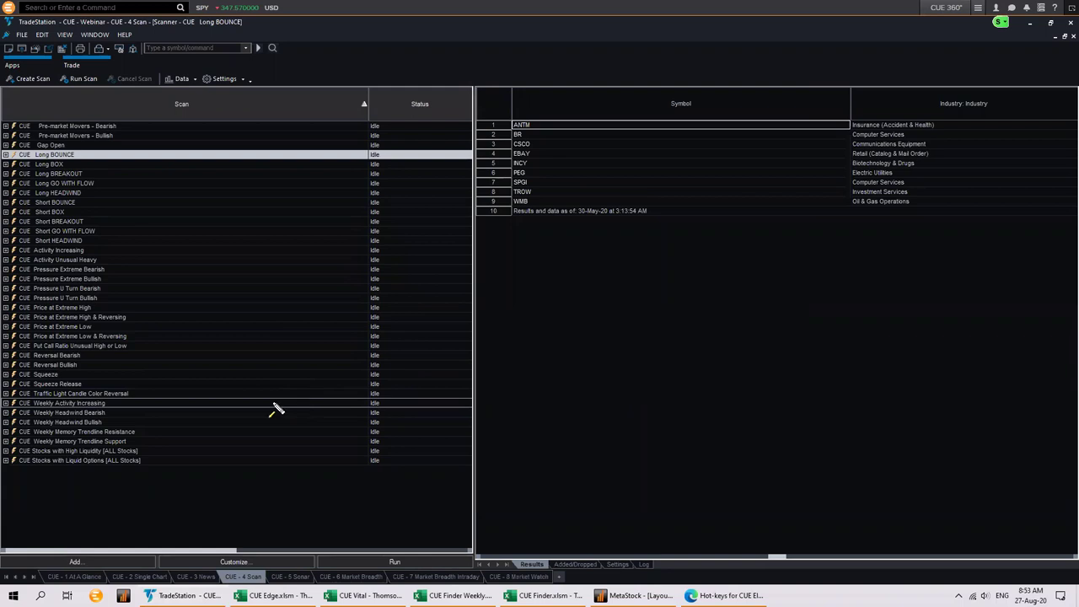
pyautogui.moveTo(178, 329)
pyautogui.mouseDown()
pyautogui.moveTo(141, 361)
pyautogui.moveTo(98, 364)
pyautogui.mouseUp()
pyautogui.moveTo(103, 368)
pyautogui.mouseDown()
pyautogui.moveTo(75, 374)
pyautogui.moveTo(97, 379)
pyautogui.moveTo(90, 384)
pyautogui.mouseUp()
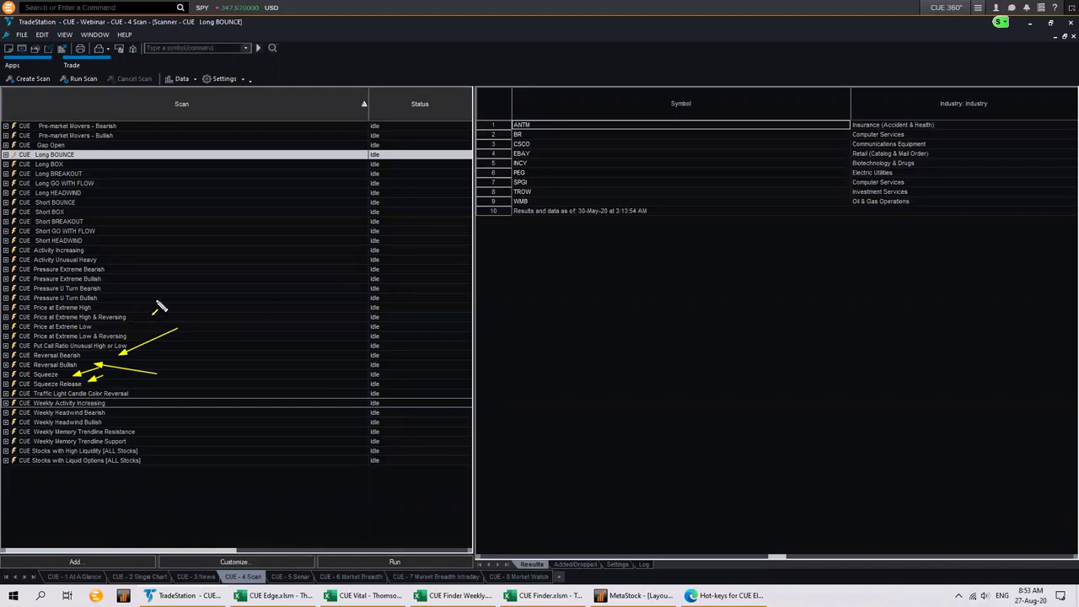
pyautogui.moveTo(159, 303)
pyautogui.mouseDown()
pyautogui.moveTo(138, 318)
pyautogui.moveTo(100, 310)
pyautogui.moveTo(96, 327)
pyautogui.moveTo(130, 341)
pyautogui.mouseUp()
# Arrow the Pressure Extreme Bullish, Long BOUNCE and Short BREAKOUT scans, then clear the arrows.
pyautogui.moveTo(110, 280)
pyautogui.mouseDown()
pyautogui.moveTo(129, 250)
pyautogui.moveTo(117, 272)
pyautogui.moveTo(143, 260)
pyautogui.mouseUp()
pyautogui.moveTo(145, 300)
pyautogui.mouseDown()
pyautogui.moveTo(154, 290)
pyautogui.moveTo(113, 288)
pyautogui.mouseUp()
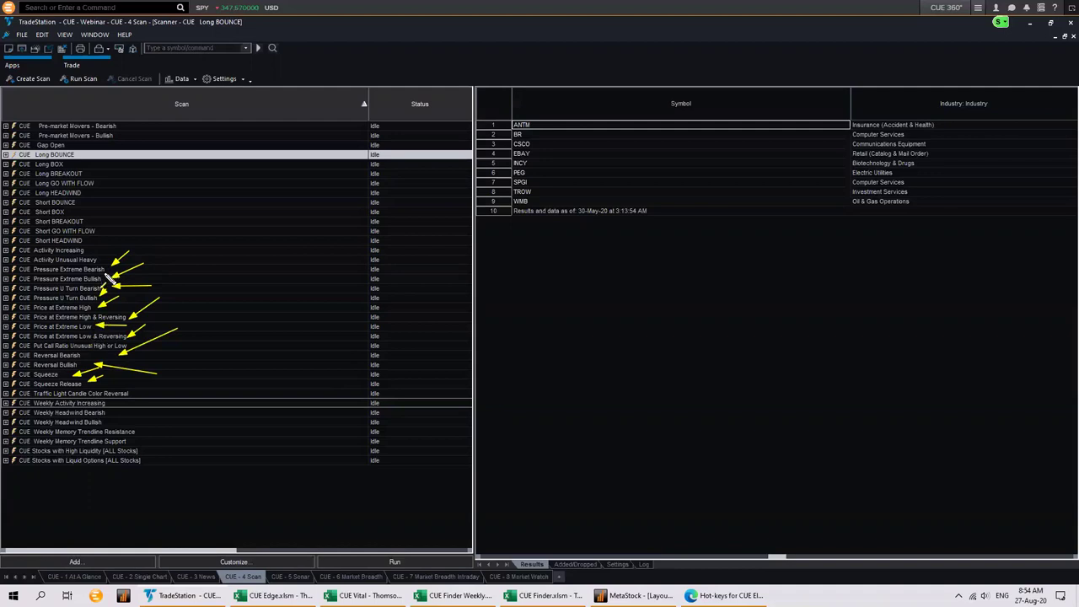
pyautogui.moveTo(132, 407); pyautogui.dragTo(140, 400)
pyautogui.moveTo(109, 144); pyautogui.dragTo(74, 162)
pyautogui.moveTo(88, 221)
pyautogui.mouseDown()
pyautogui.moveTo(96, 213)
pyautogui.moveTo(72, 212)
pyautogui.mouseUp()
pyautogui.press('Escape')
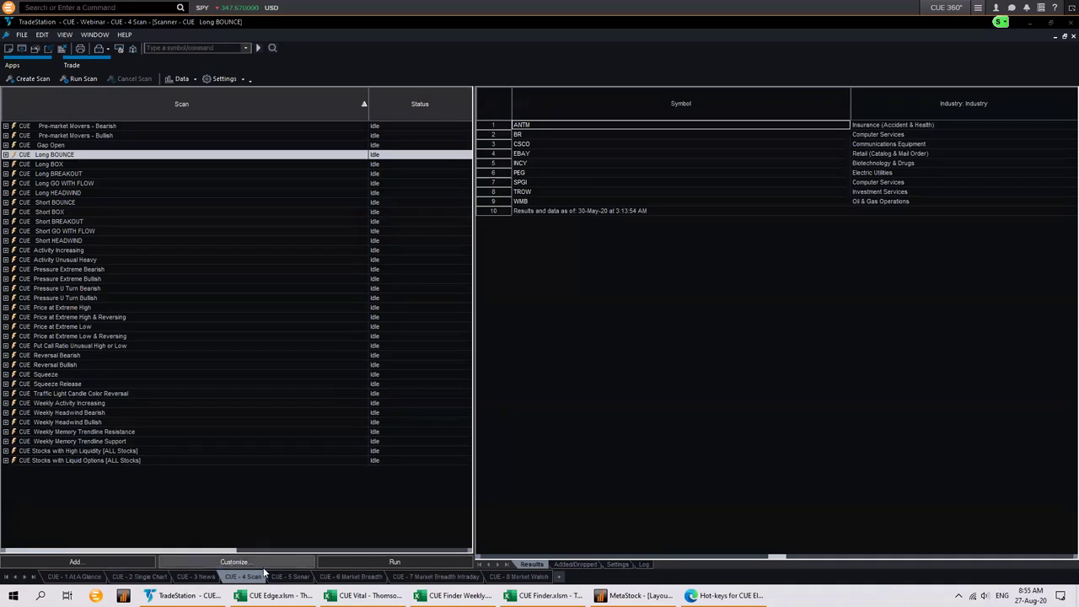
# Maximize the CUE - 5 Sonar RadarScreen, arrow the Squeeze, Pendulum and Reversal columns, then clear the arrows.
pyautogui.click(297, 579)
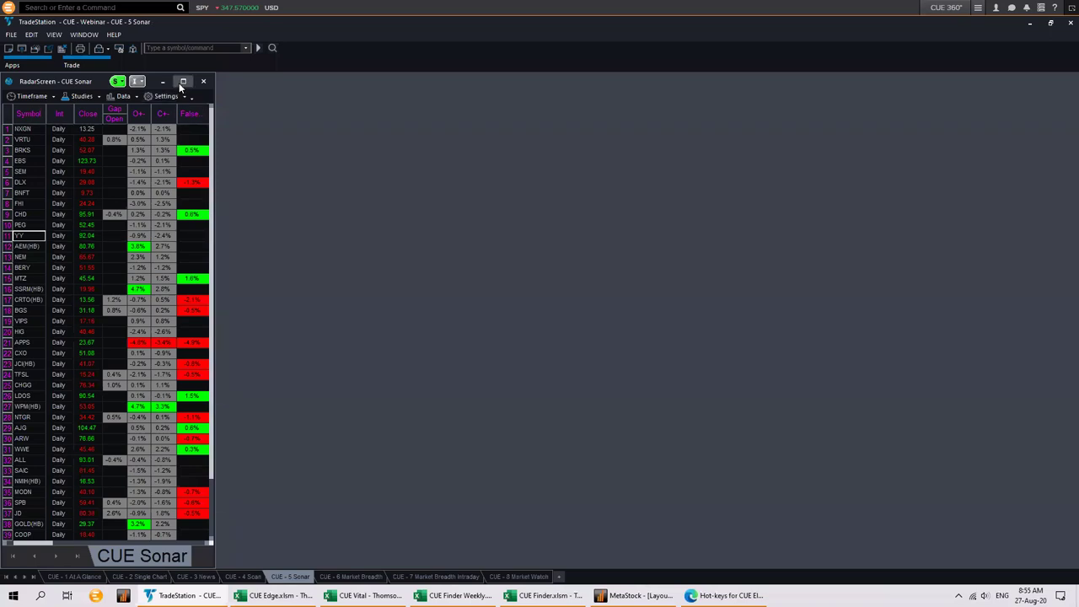
pyautogui.click(179, 82)
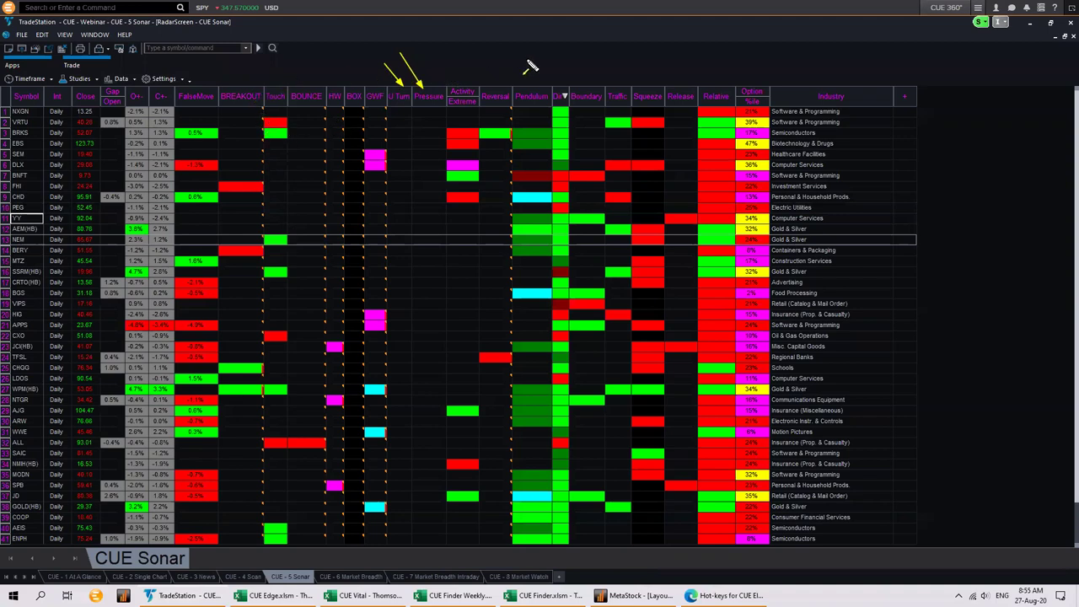
pyautogui.moveTo(627, 51)
pyautogui.mouseDown()
pyautogui.moveTo(643, 88)
pyautogui.moveTo(688, 91)
pyautogui.mouseUp()
pyautogui.moveTo(542, 51); pyautogui.dragTo(539, 87)
pyautogui.moveTo(501, 56); pyautogui.dragTo(497, 87)
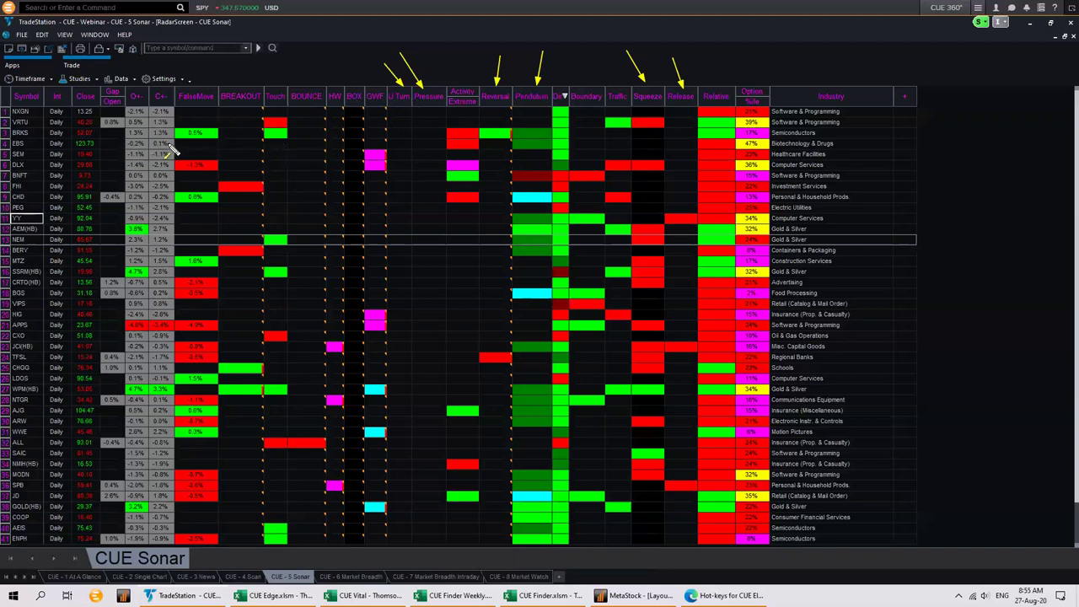
pyautogui.press('Escape')
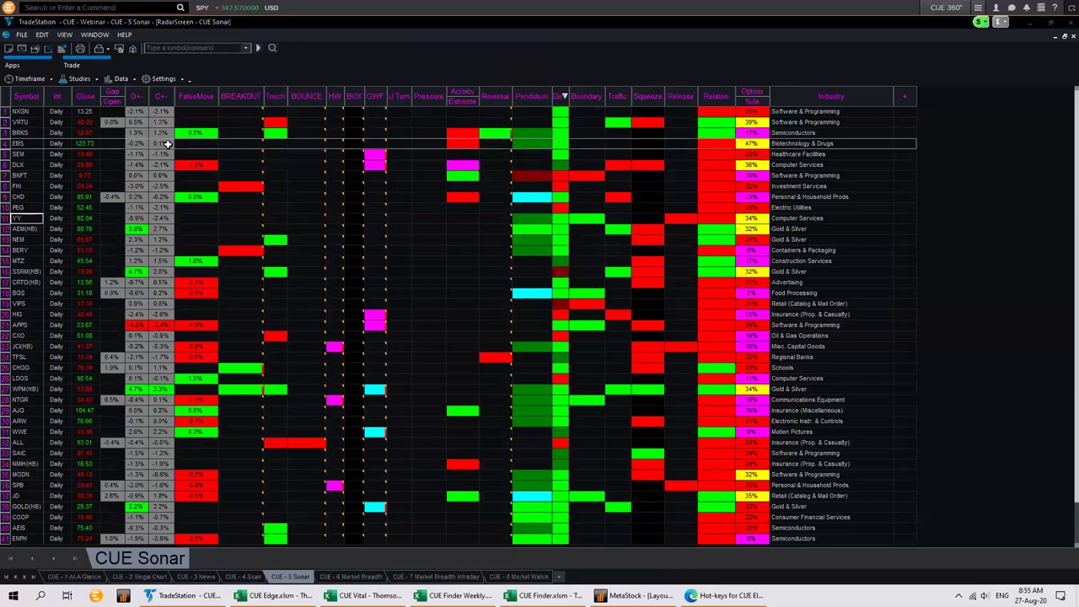
pyautogui.click(89, 578)
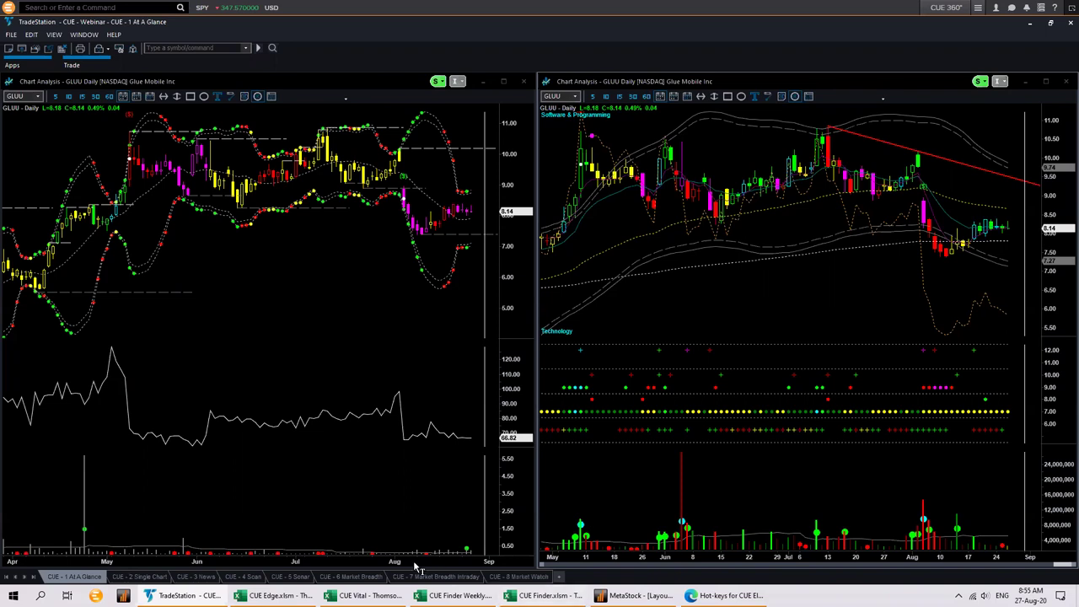
# In CUE Sonar, indicate the Pendulum column and load BRKS into the linked charts.
pyautogui.click(303, 577)
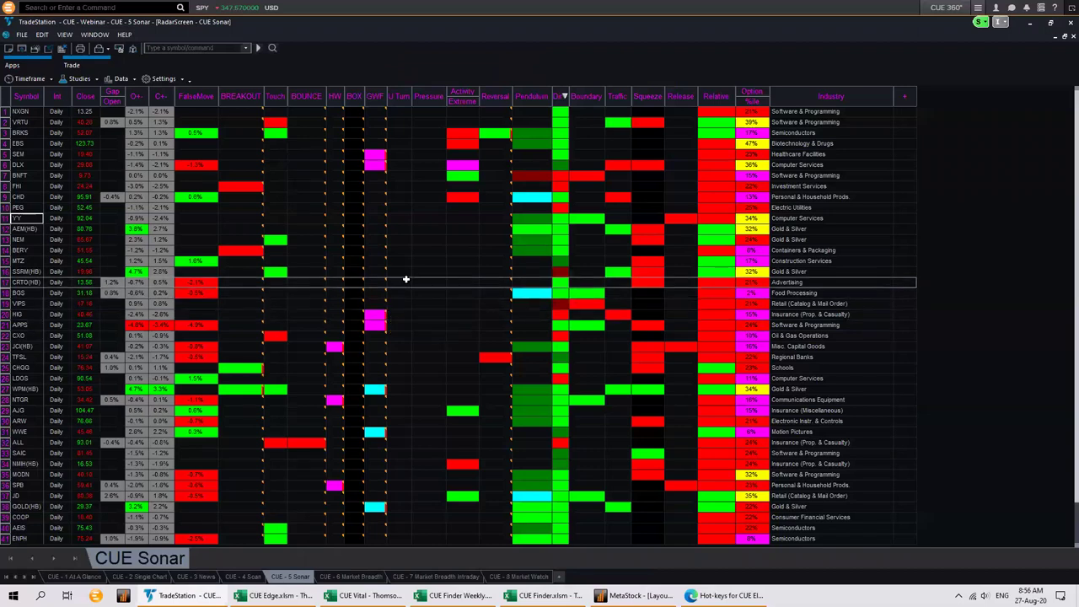
pyautogui.click(529, 97)
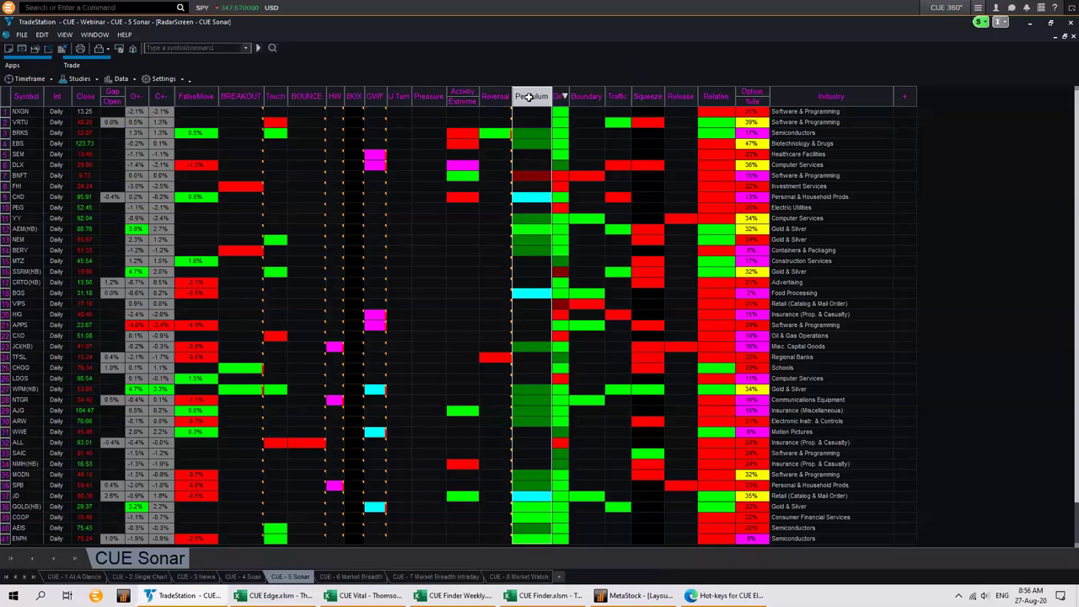
pyautogui.click(30, 132)
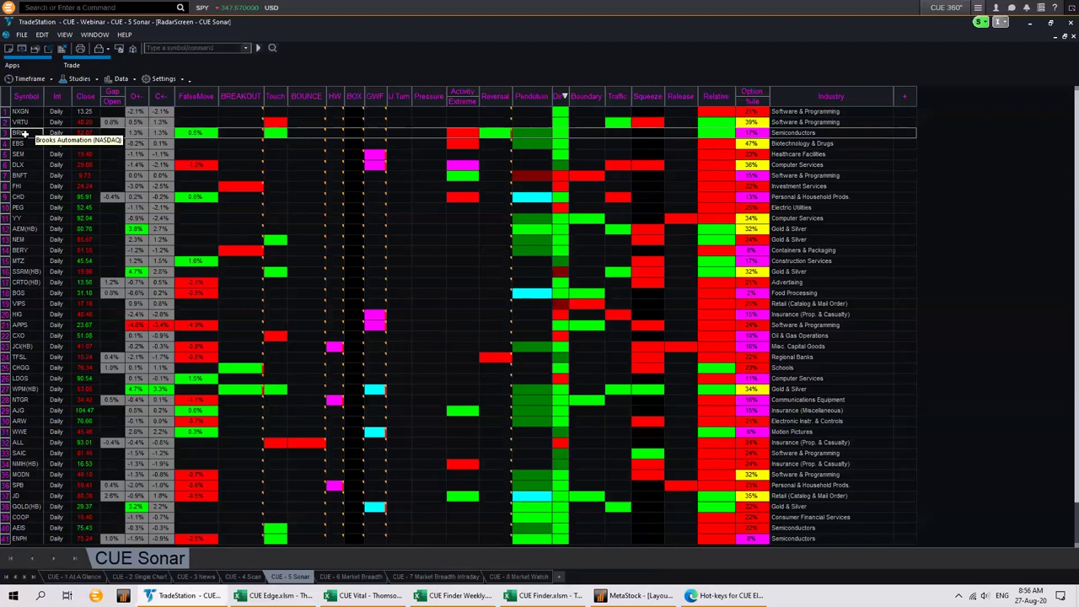
# Switch the left BRKS At A Glance chart to plain candles with volume (Ctrl+Shift+1).
pyautogui.click(88, 579)
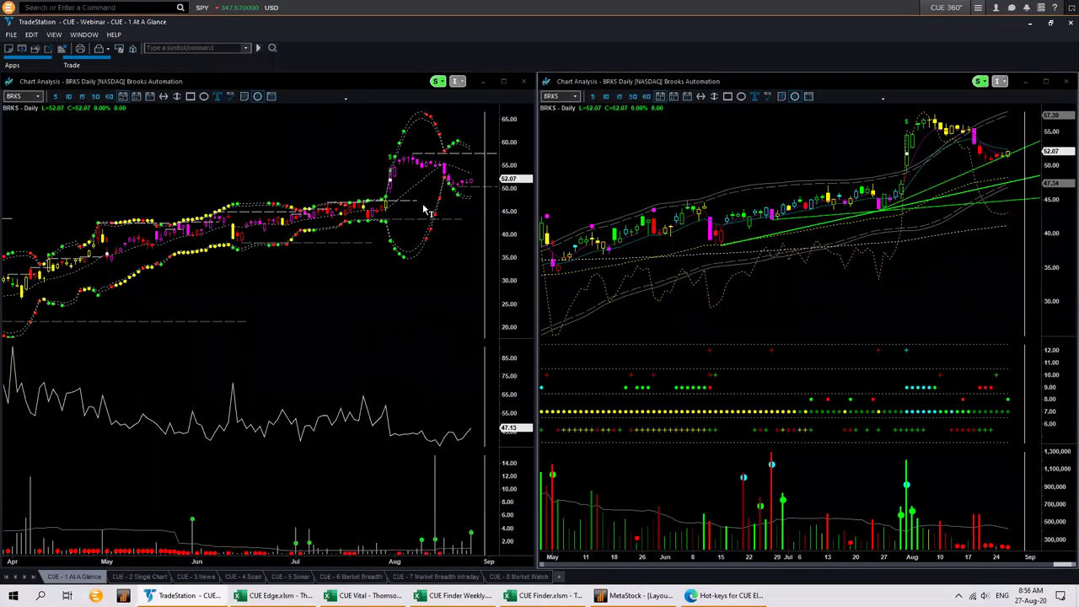
pyautogui.click(257, 96)
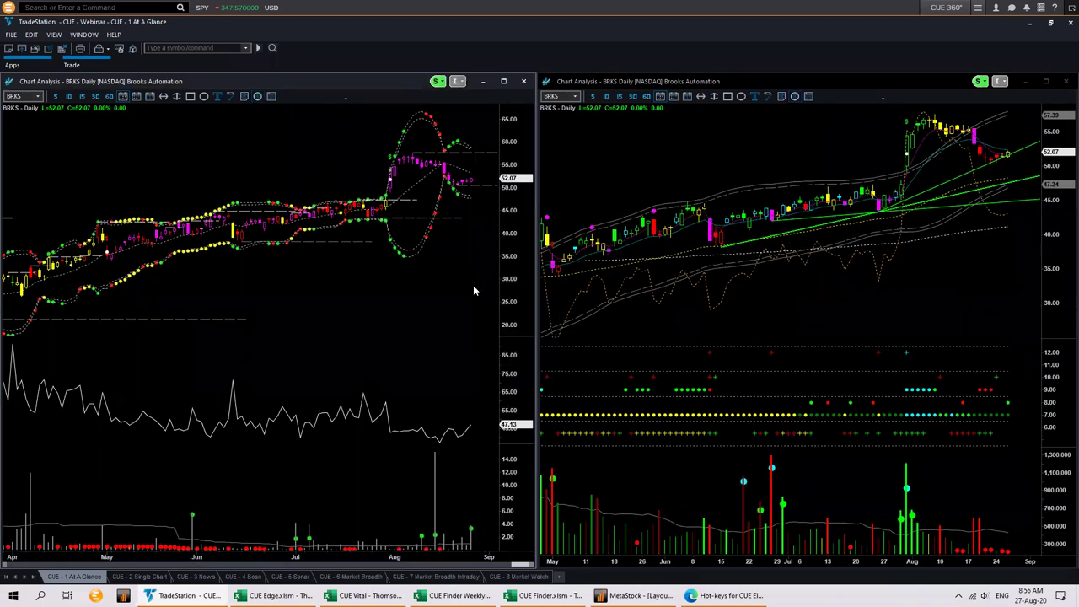
pyautogui.hotkey('ctrl', 'shift', '1')
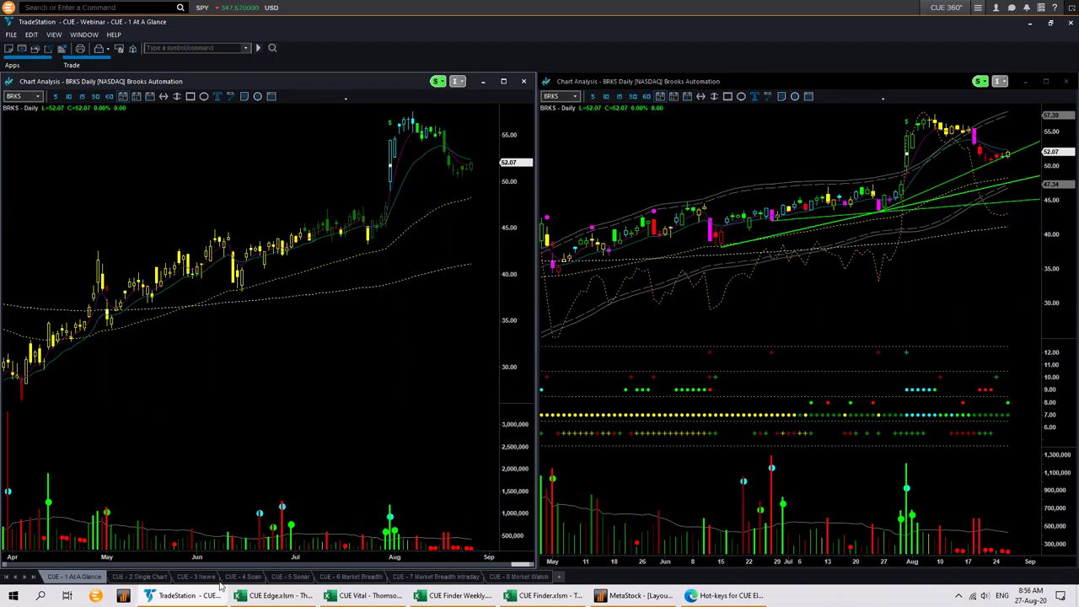
# Insert blank rows above and below BRKS in the Sonar RadarScreen.
pyautogui.click(300, 580)
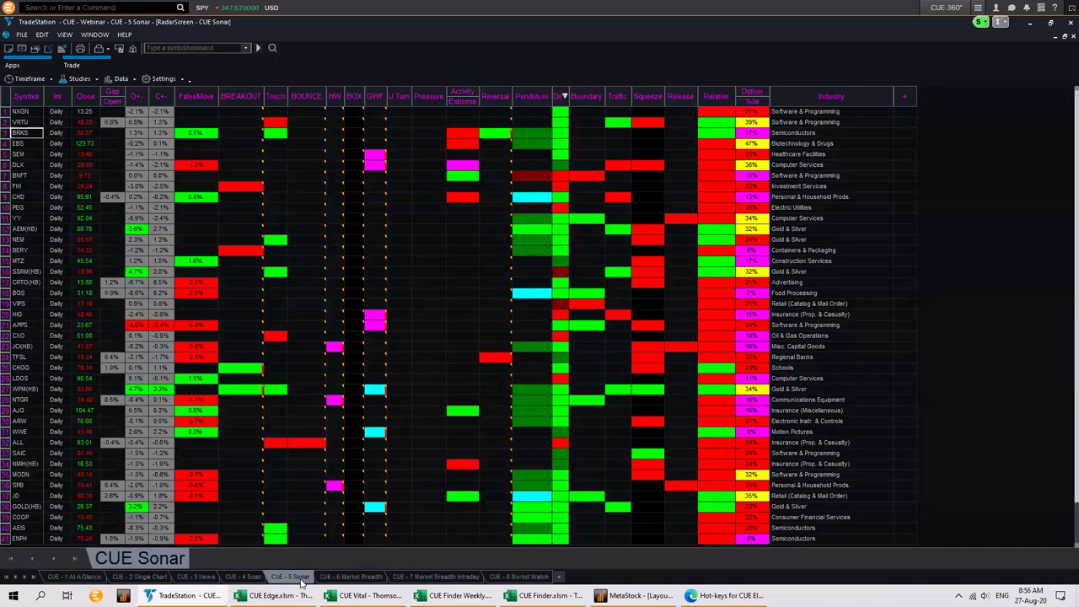
pyautogui.click(18, 144)
pyautogui.press('Insert')
pyautogui.press('Up')
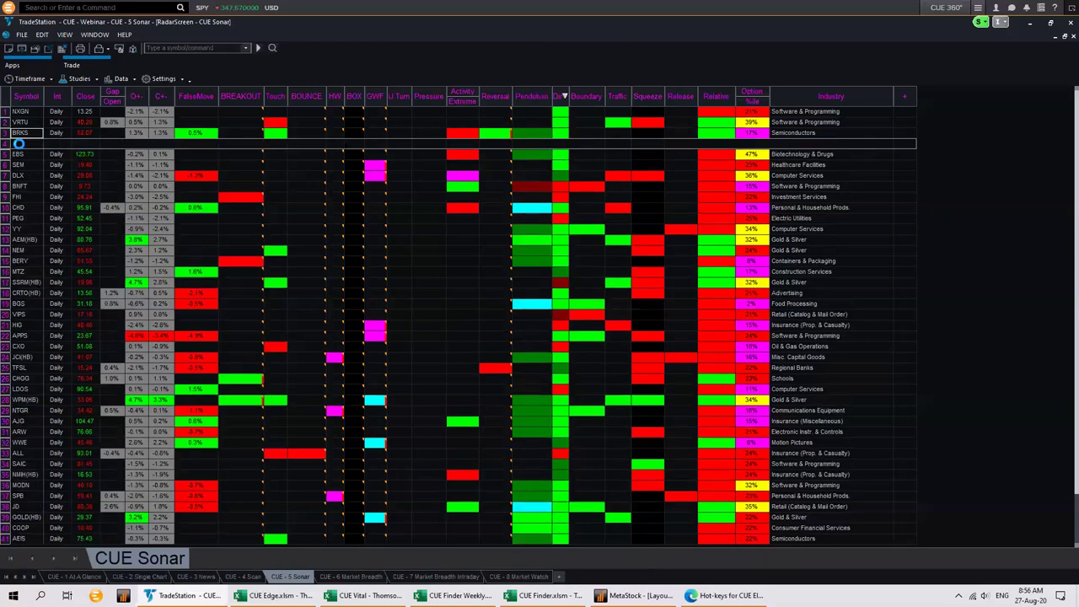
pyautogui.press('Insert')
pyautogui.click(20, 144)
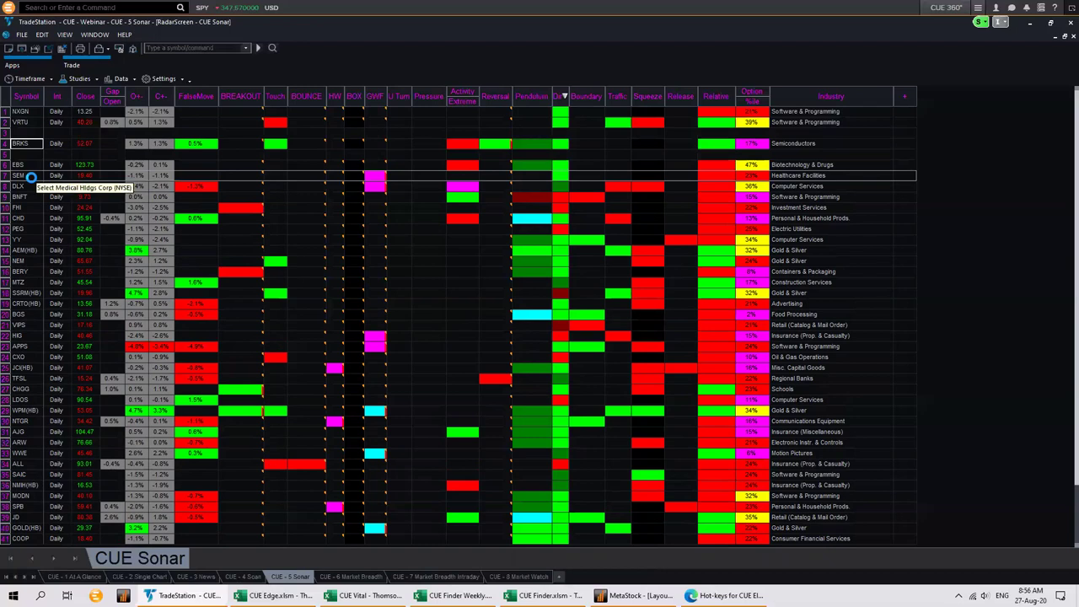
pyautogui.click(90, 579)
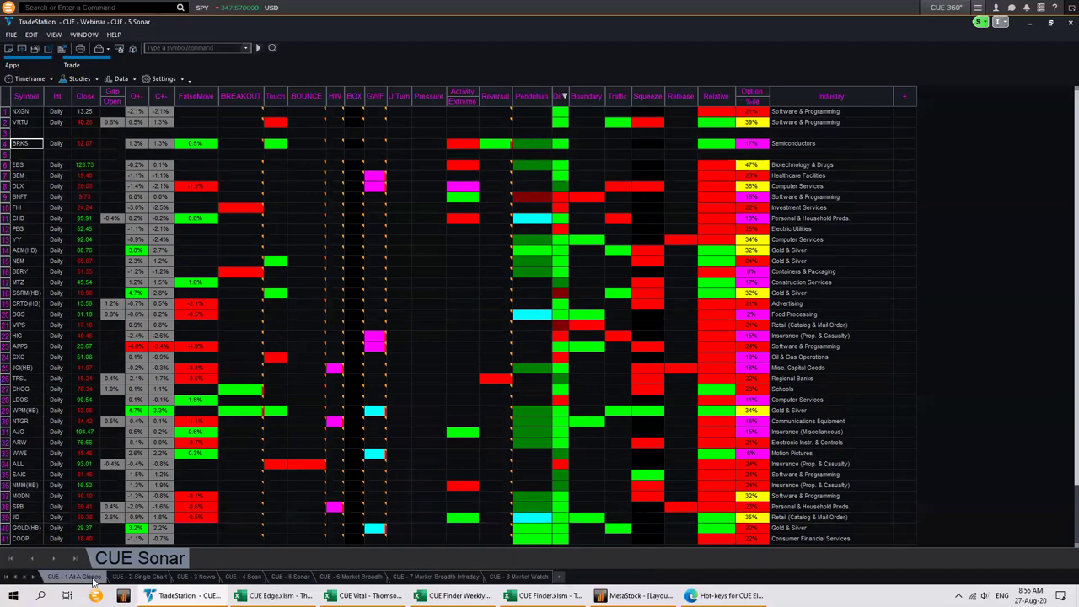
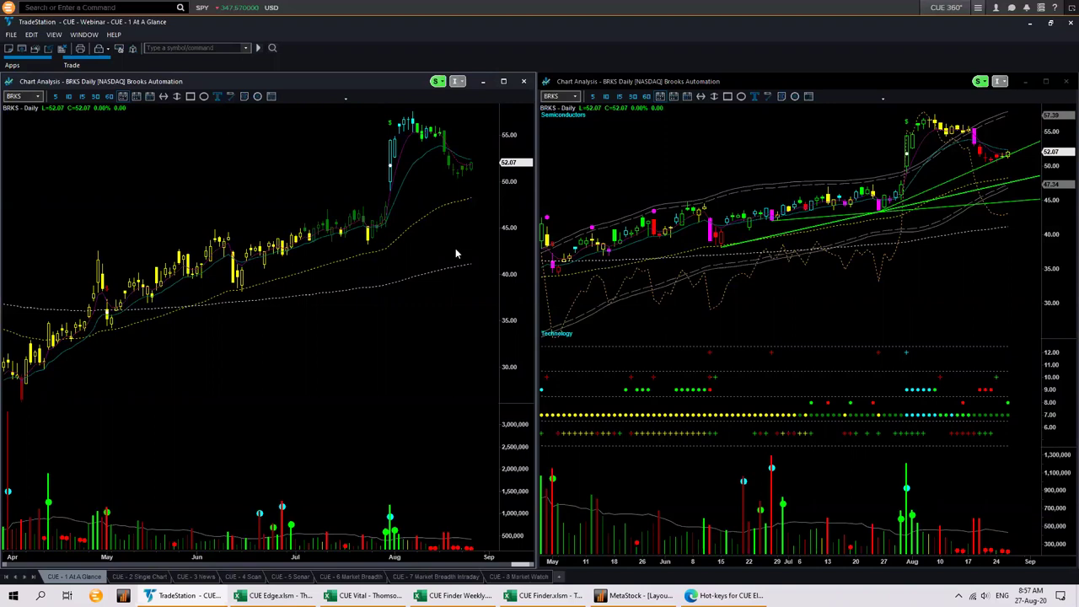
# Mark the April low, August highs and latest candles near 52.07 with arrows, then clear them.
pyautogui.moveTo(126, 429); pyautogui.dragTo(31, 395)
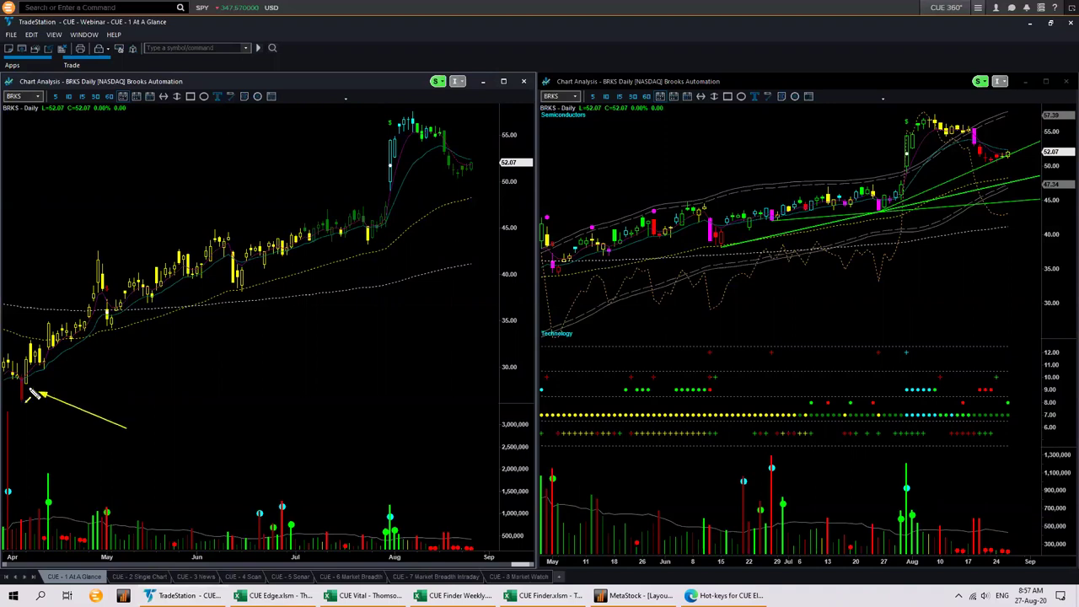
pyautogui.moveTo(345, 100); pyautogui.dragTo(384, 125)
pyautogui.moveTo(469, 177); pyautogui.dragTo(489, 161)
pyautogui.press('Escape')
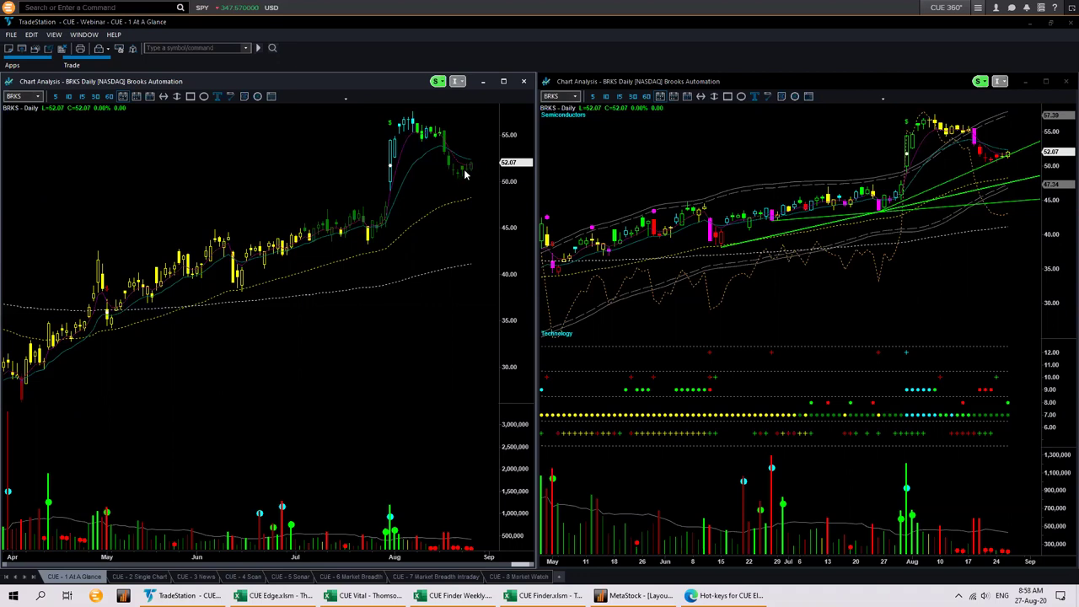
# Apply the dot-band layout (Ctrl+1) to the left chart, arrow May–August candles, then clear.
pyautogui.click(263, 182)
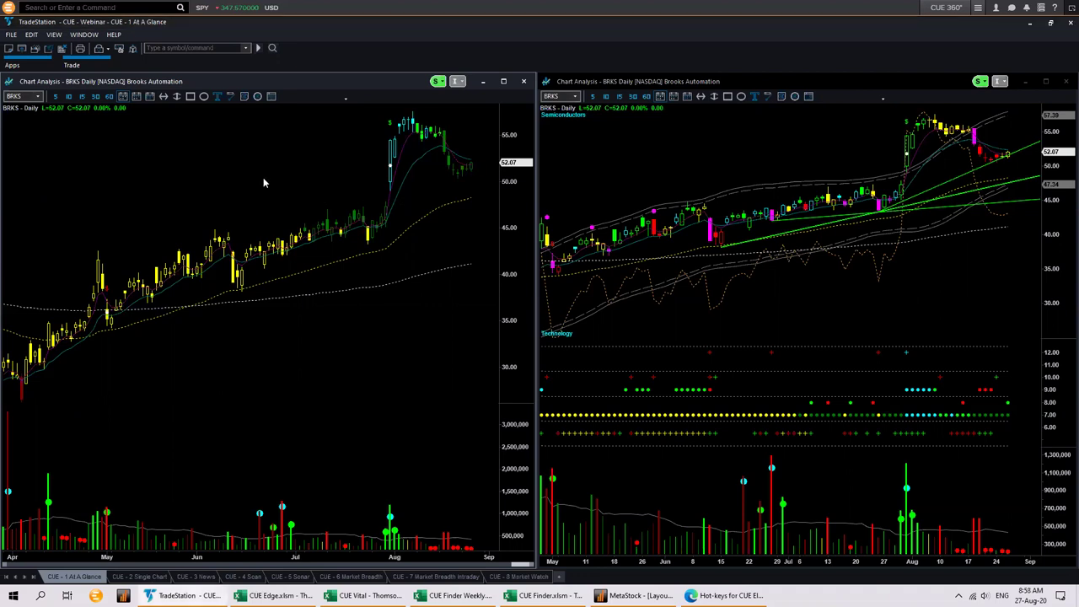
pyautogui.hotkey('ctrl', '1')
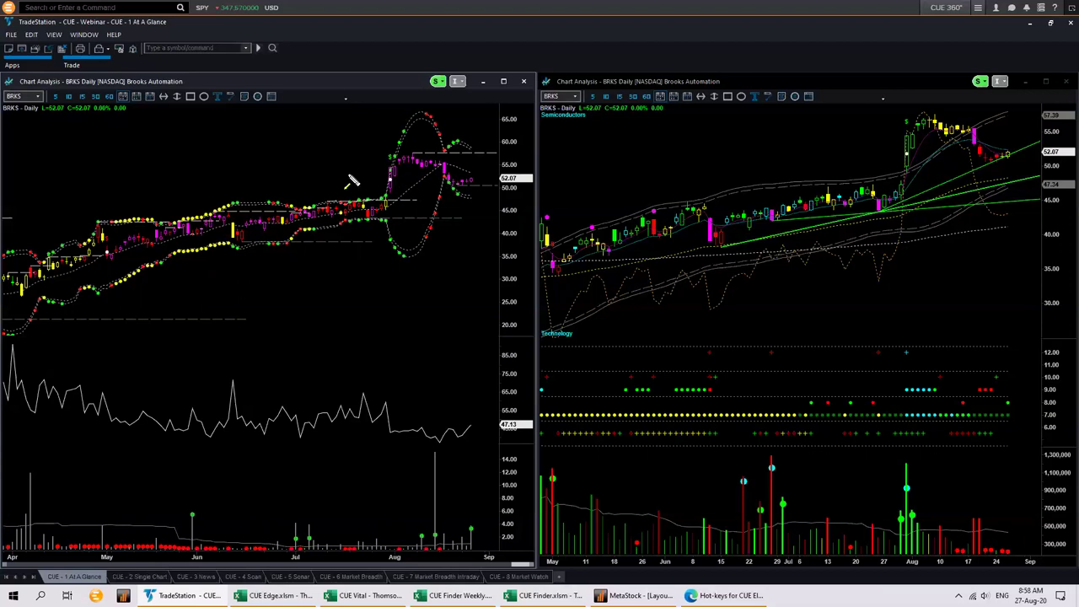
pyautogui.moveTo(320, 150); pyautogui.dragTo(391, 166)
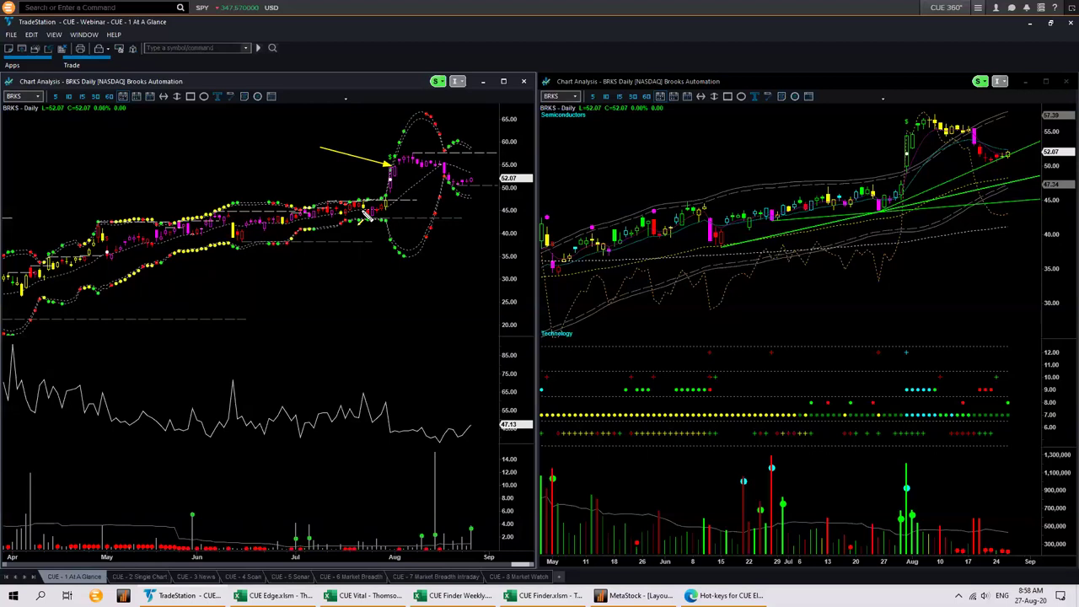
pyautogui.moveTo(346, 179); pyautogui.dragTo(347, 203)
pyautogui.moveTo(65, 224); pyautogui.dragTo(87, 246)
pyautogui.moveTo(352, 121); pyautogui.dragTo(403, 163)
pyautogui.press('Escape')
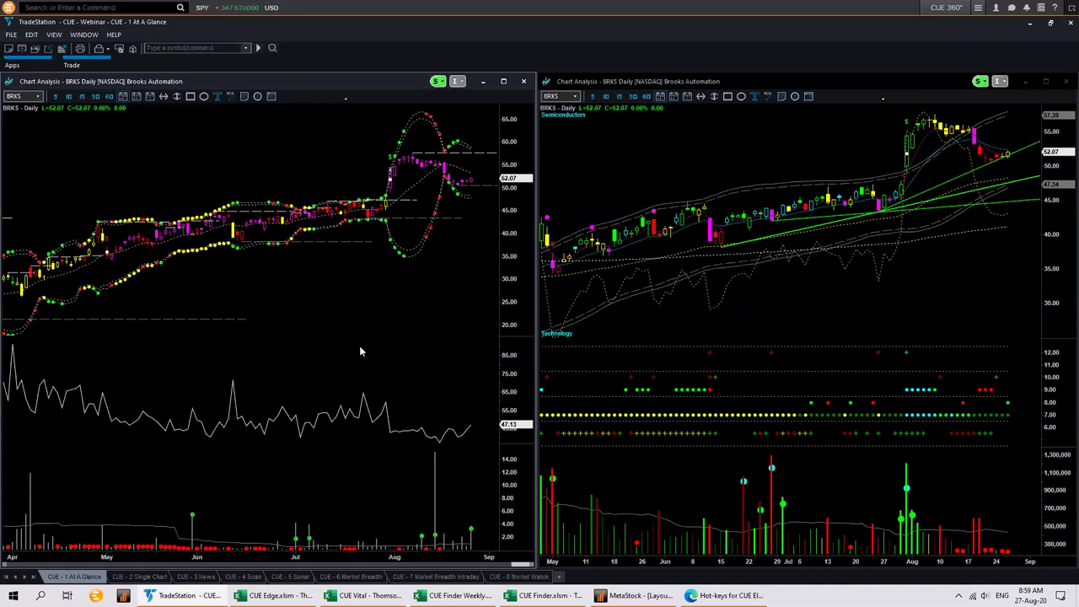
# Restore the left BRKS chart to candlesticks, moving averages and a volume pane with F2.
pyautogui.press('F2')
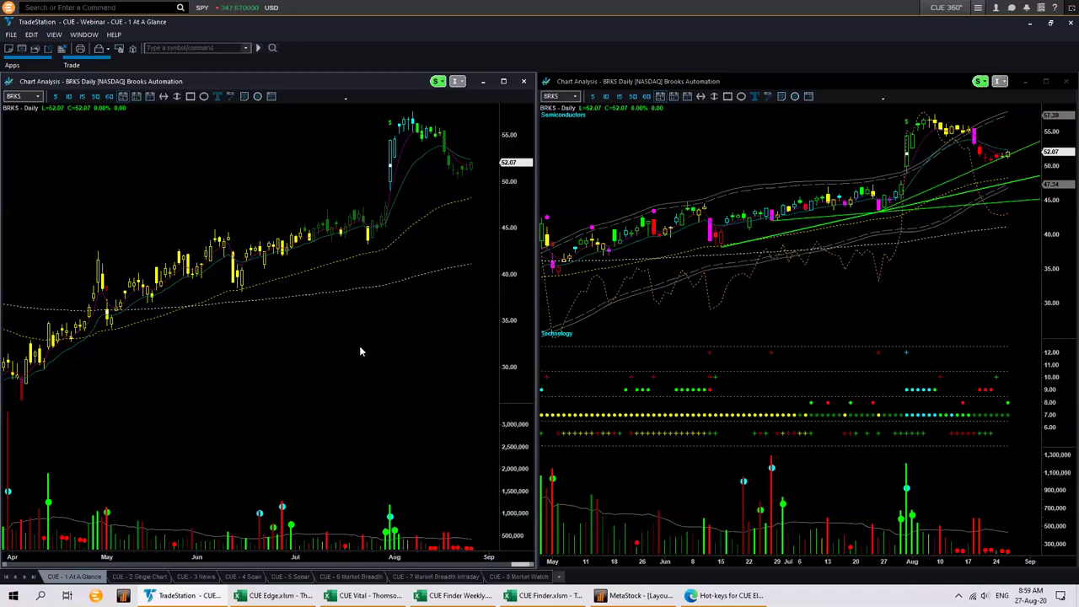
# Load the AAPL symbol into both charts from the Command Line.
pyautogui.write('ap')
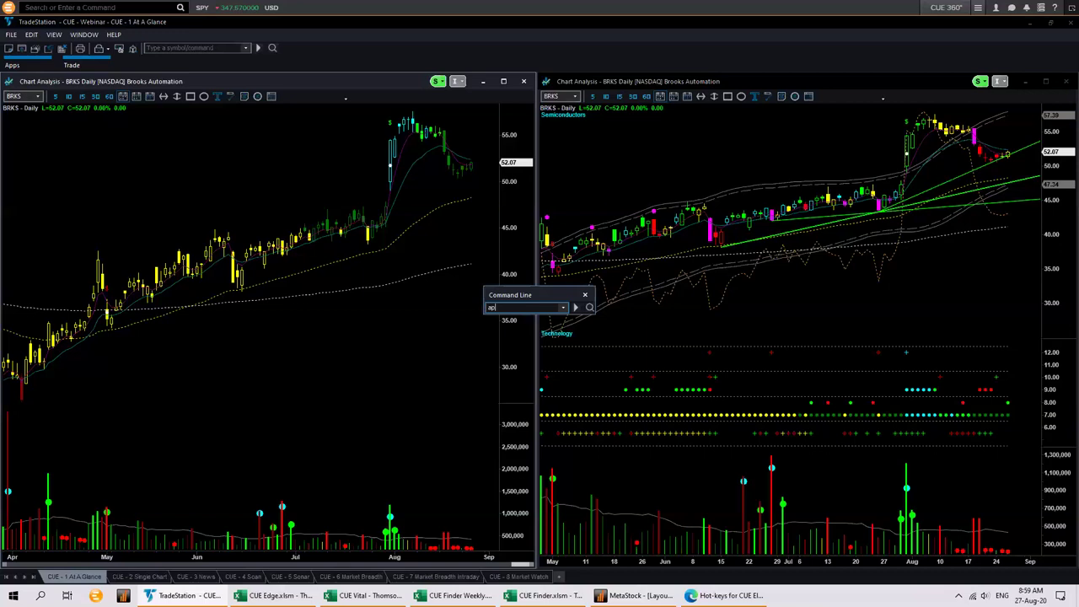
pyautogui.press('BackSpace')
pyautogui.write('a')
pyautogui.press('Return')
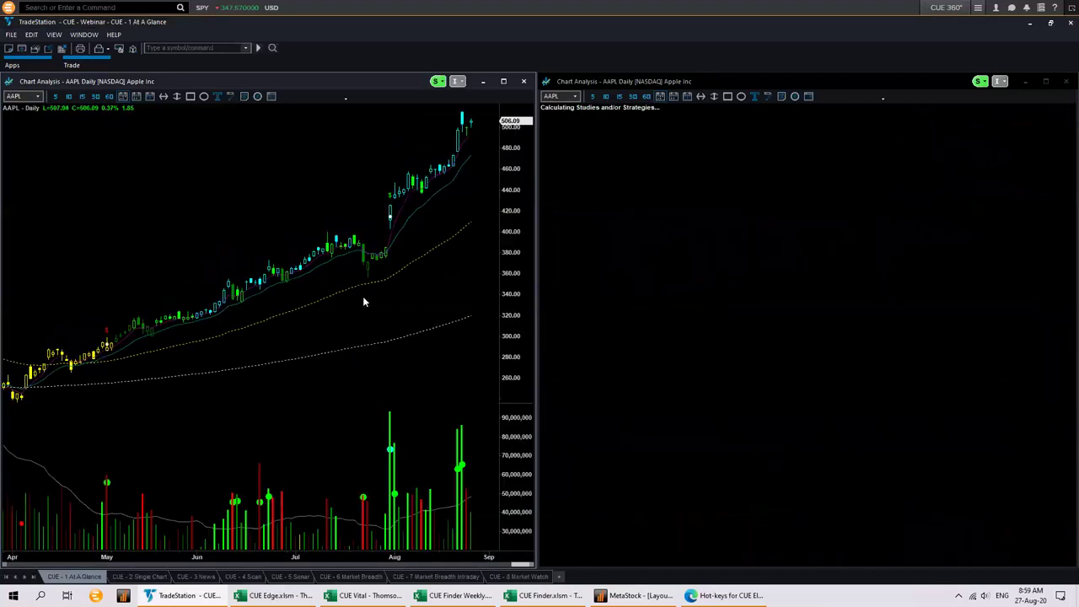
# Scroll the left chart back to late 2018 and place a vertical line at the December low.
pyautogui.click(257, 97)
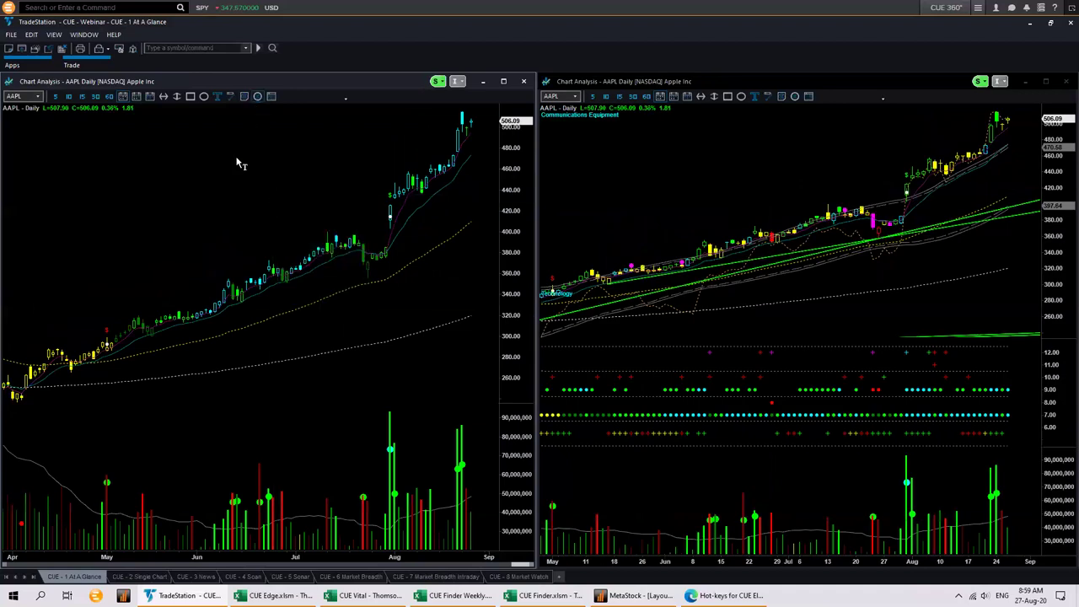
pyautogui.hscroll(-10, 236, 164)
pyautogui.hscroll(-10, 237, 163)
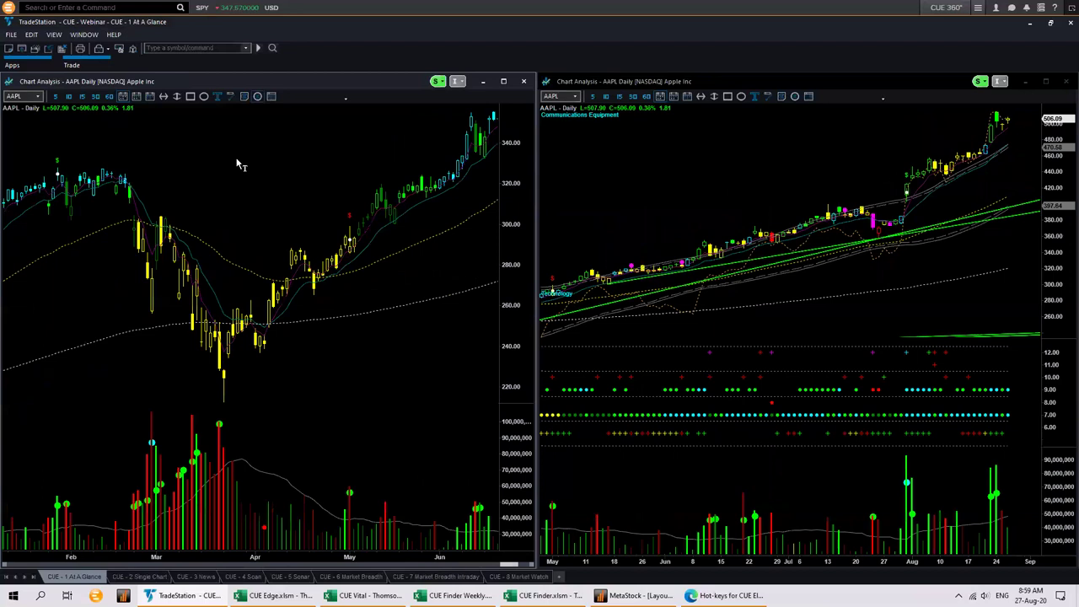
pyautogui.hscroll(-10, 240, 165)
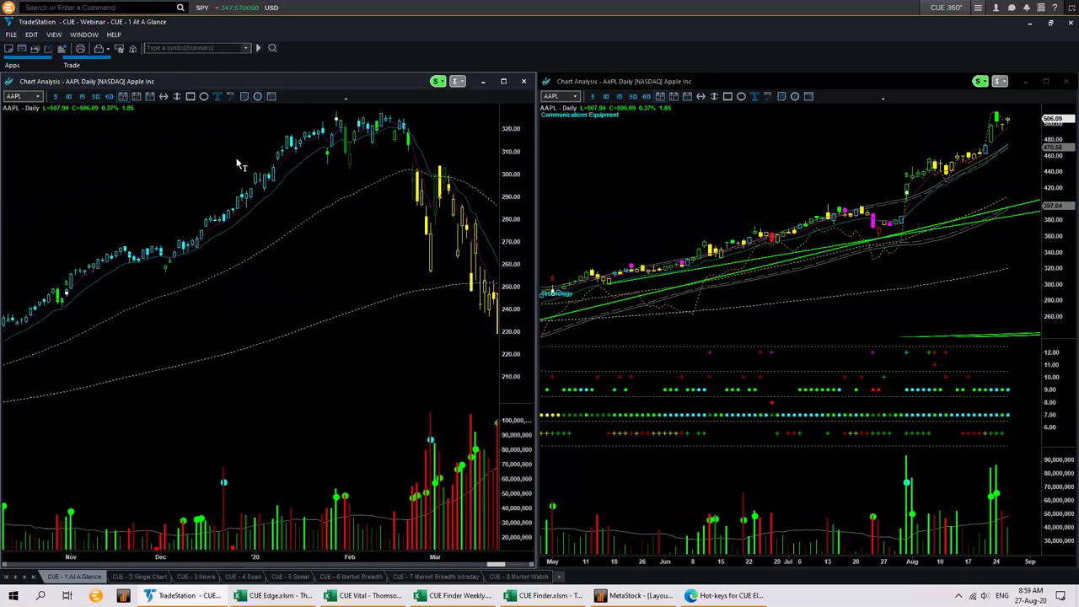
pyautogui.hscroll(-10, 237, 163)
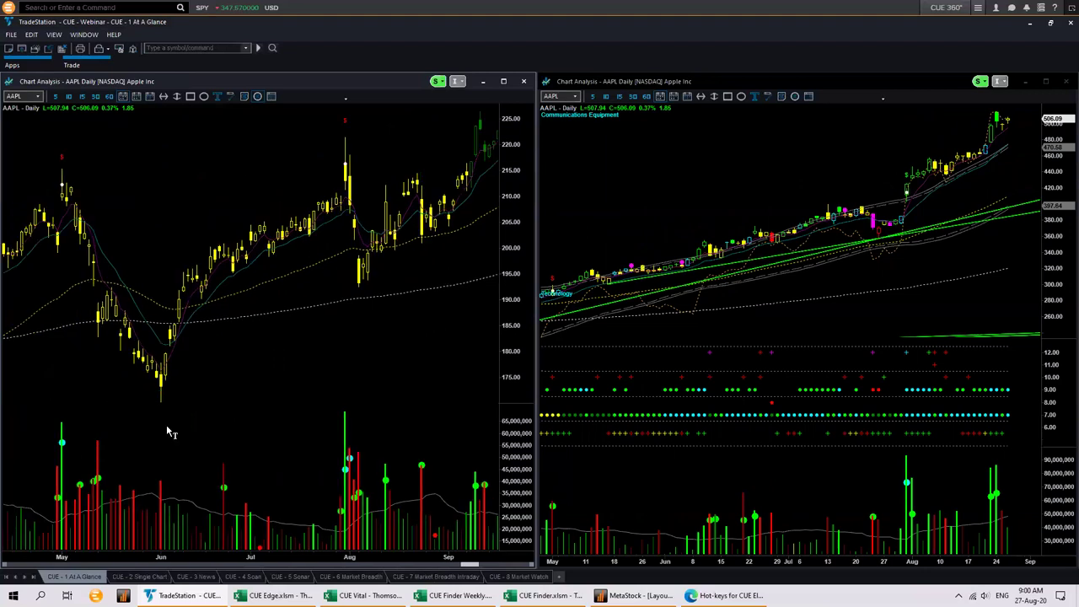
pyautogui.click(327, 565)
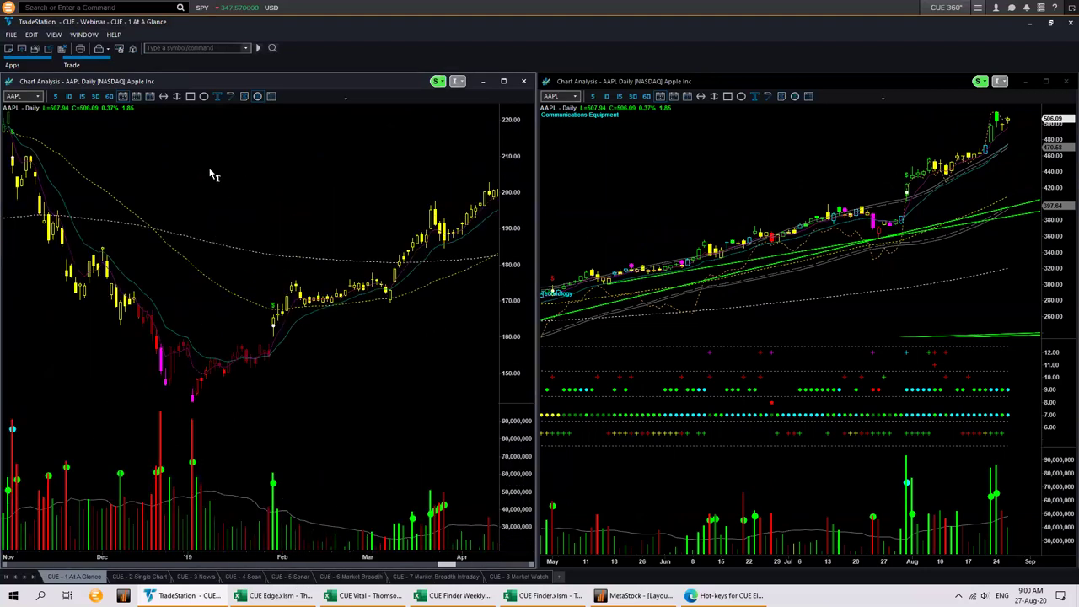
pyautogui.click(190, 96)
pyautogui.click(193, 126)
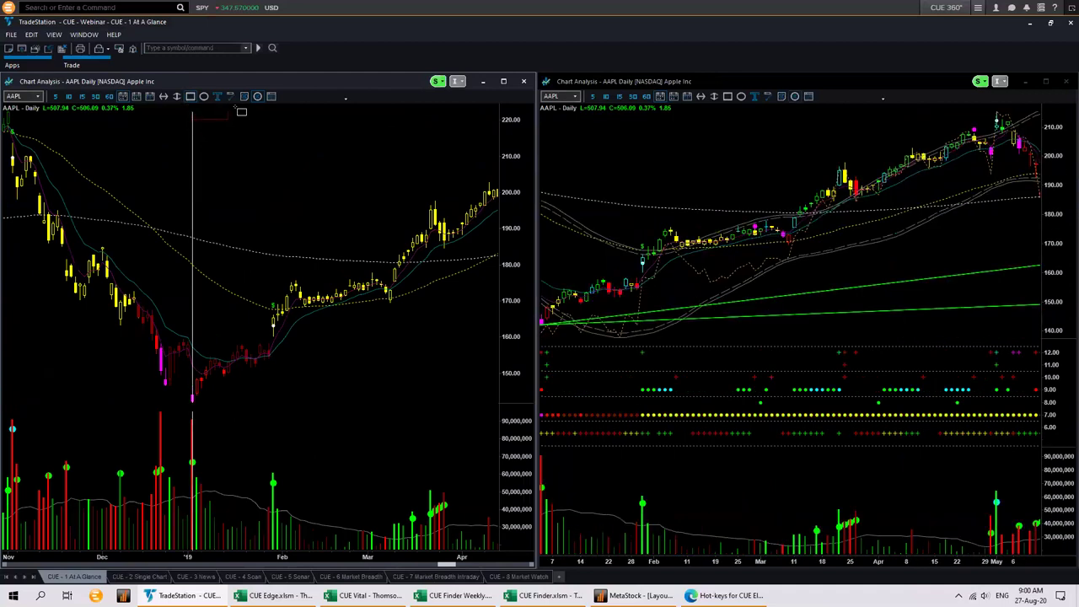
pyautogui.click(179, 140)
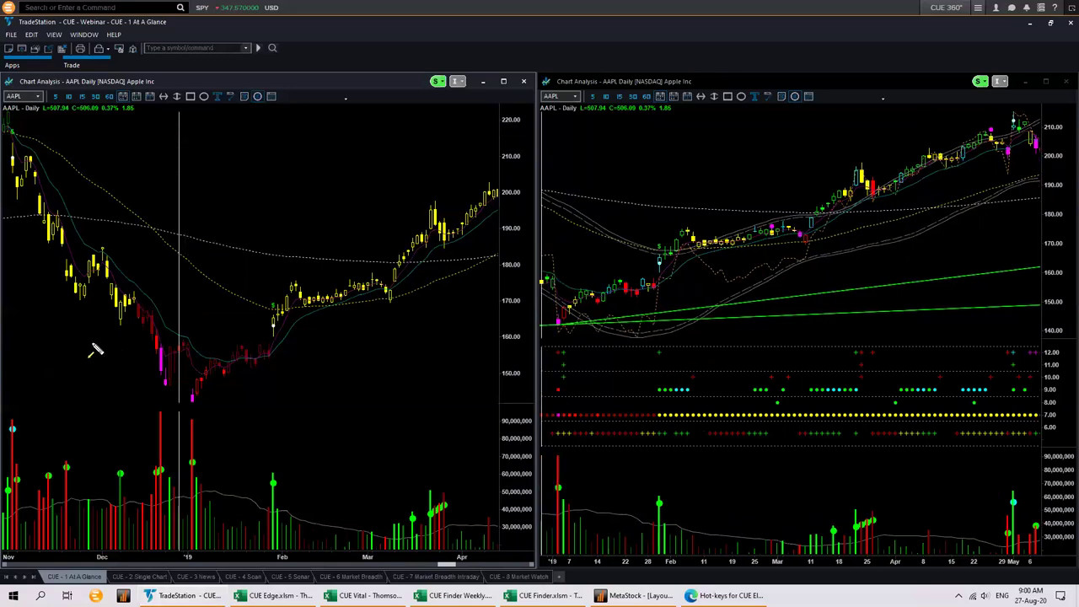
pyautogui.moveTo(236, 461); pyautogui.dragTo(194, 544)
pyautogui.moveTo(133, 324); pyautogui.dragTo(262, 408)
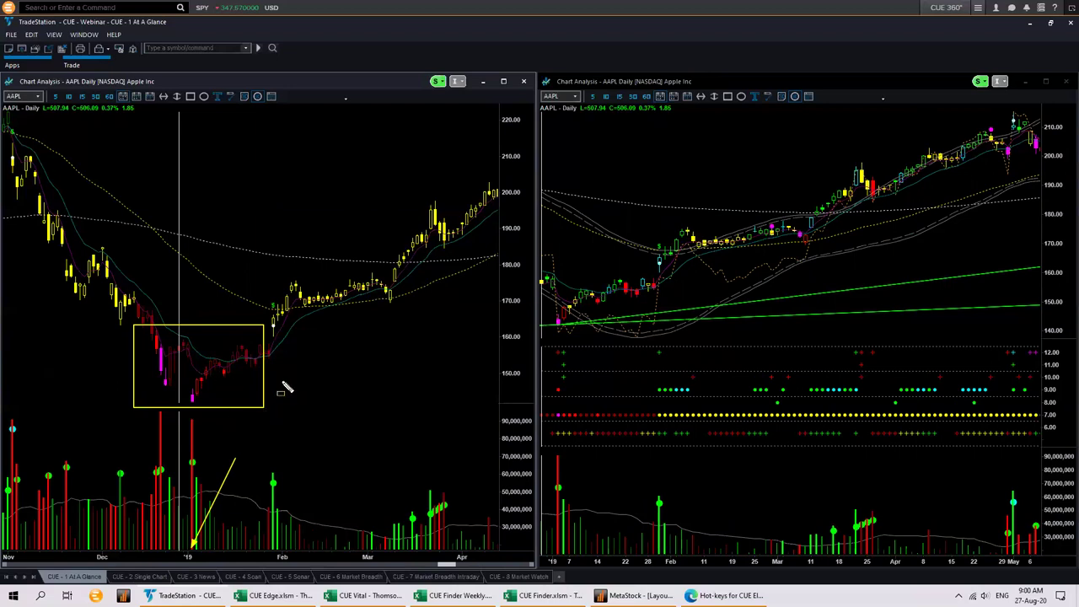
pyautogui.press('Delete')
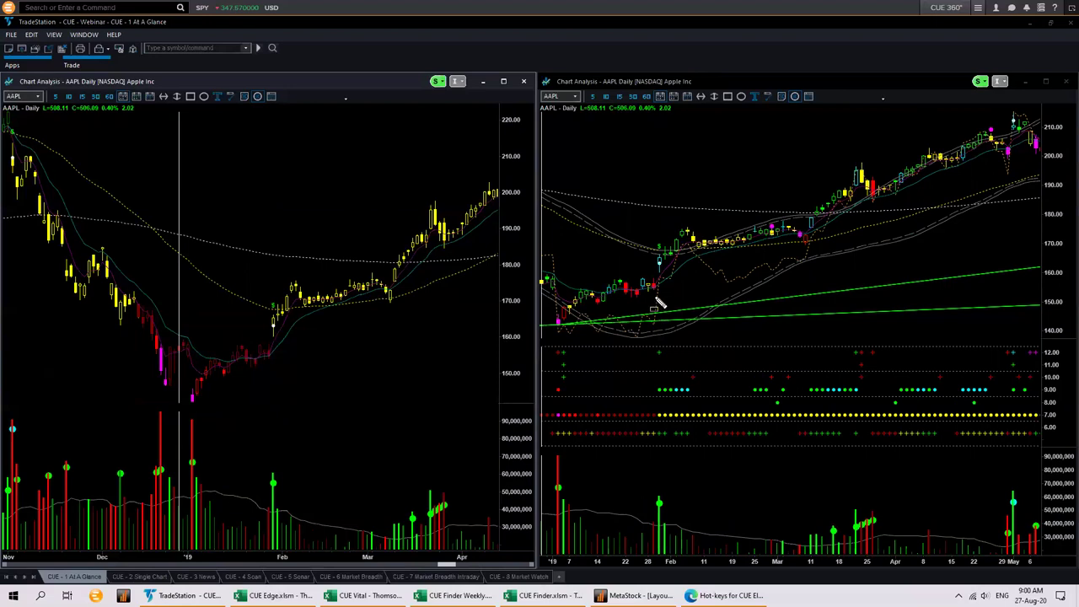
pyautogui.moveTo(616, 246); pyautogui.dragTo(645, 284)
pyautogui.moveTo(571, 310); pyautogui.dragTo(622, 288)
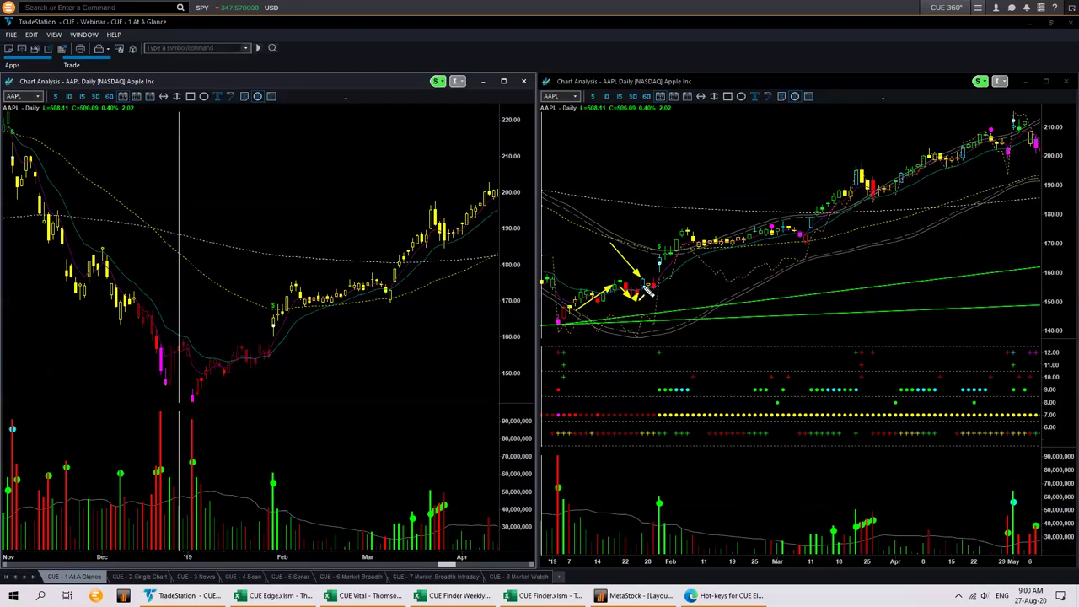
pyautogui.click(646, 275)
pyautogui.moveTo(642, 219); pyautogui.dragTo(656, 249)
pyautogui.moveTo(665, 261)
pyautogui.mouseDown()
pyautogui.moveTo(697, 265)
pyautogui.moveTo(675, 280)
pyautogui.moveTo(698, 279)
pyautogui.mouseUp()
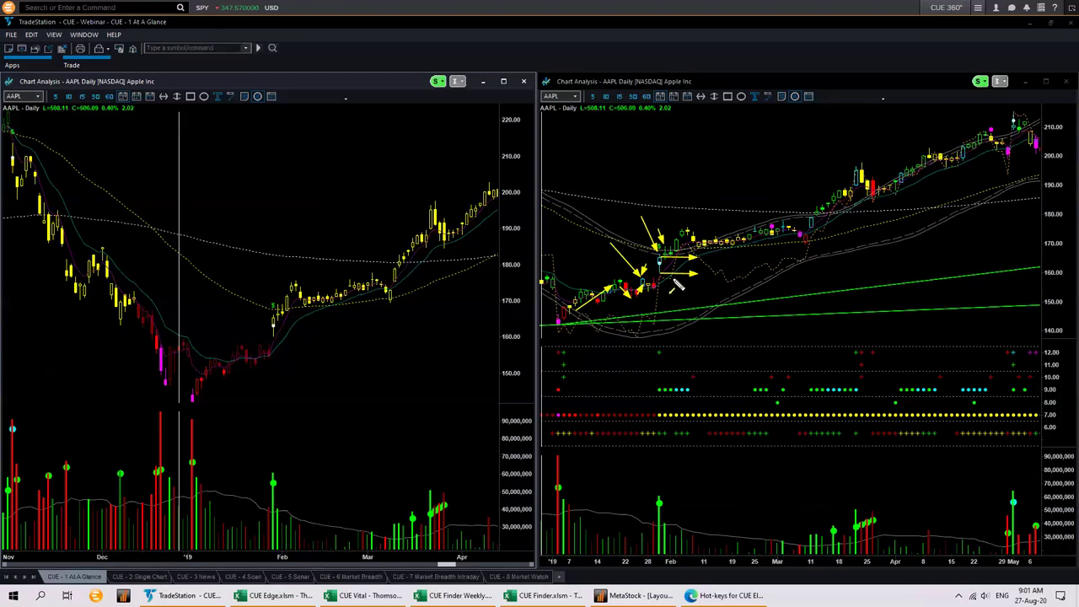
pyautogui.moveTo(663, 280); pyautogui.dragTo(685, 279)
pyautogui.moveTo(119, 325); pyautogui.dragTo(160, 369)
pyautogui.moveTo(226, 413)
pyautogui.mouseDown()
pyautogui.moveTo(197, 401)
pyautogui.moveTo(214, 374)
pyautogui.mouseUp()
pyautogui.moveTo(291, 372)
pyautogui.mouseDown()
pyautogui.moveTo(273, 356)
pyautogui.moveTo(298, 341)
pyautogui.moveTo(281, 332)
pyautogui.mouseUp()
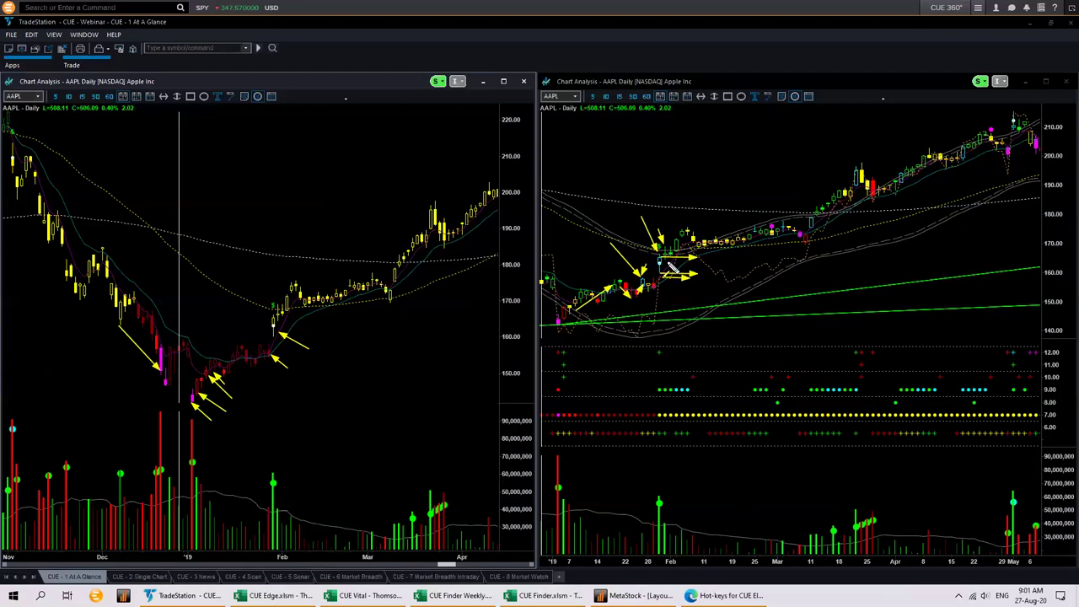
pyautogui.press('Escape')
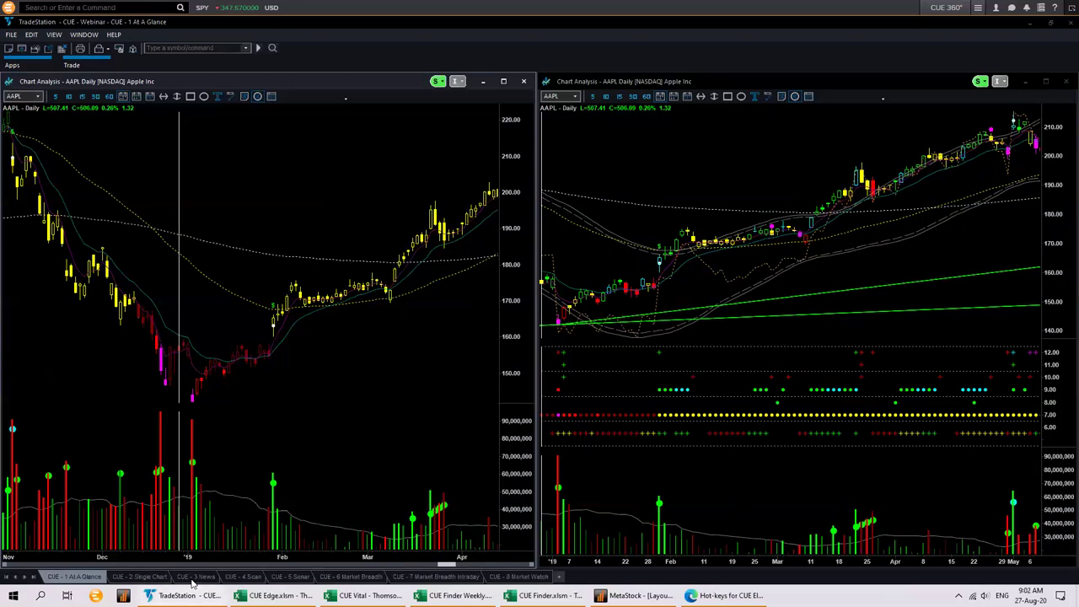
# View the CUE - 5 Sonar radar grid, then switch to the CUE - 4 Scan workspace.
pyautogui.click(300, 577)
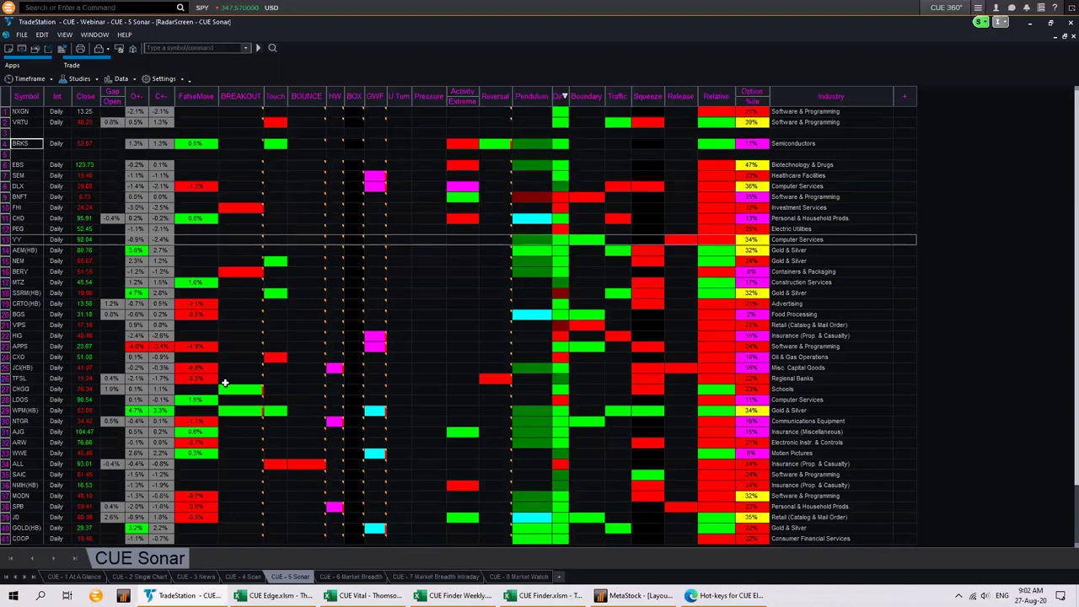
pyautogui.click(245, 579)
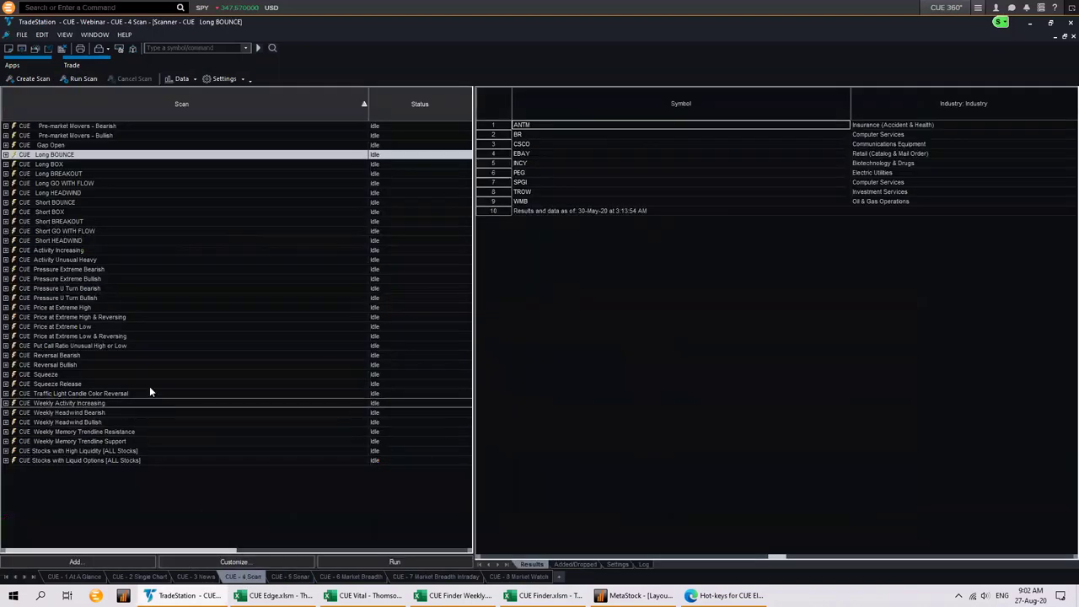
# Point an arrow at the Price at Extreme Low & Reversing scan, then erase it.
pyautogui.moveTo(152, 318); pyautogui.dragTo(129, 334)
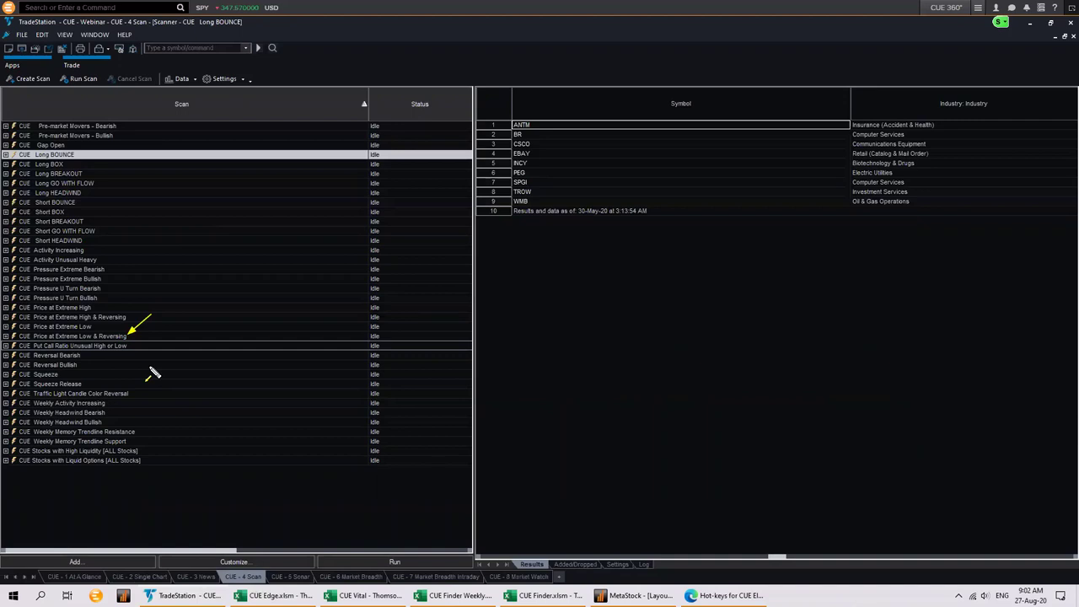
pyautogui.press('Escape')
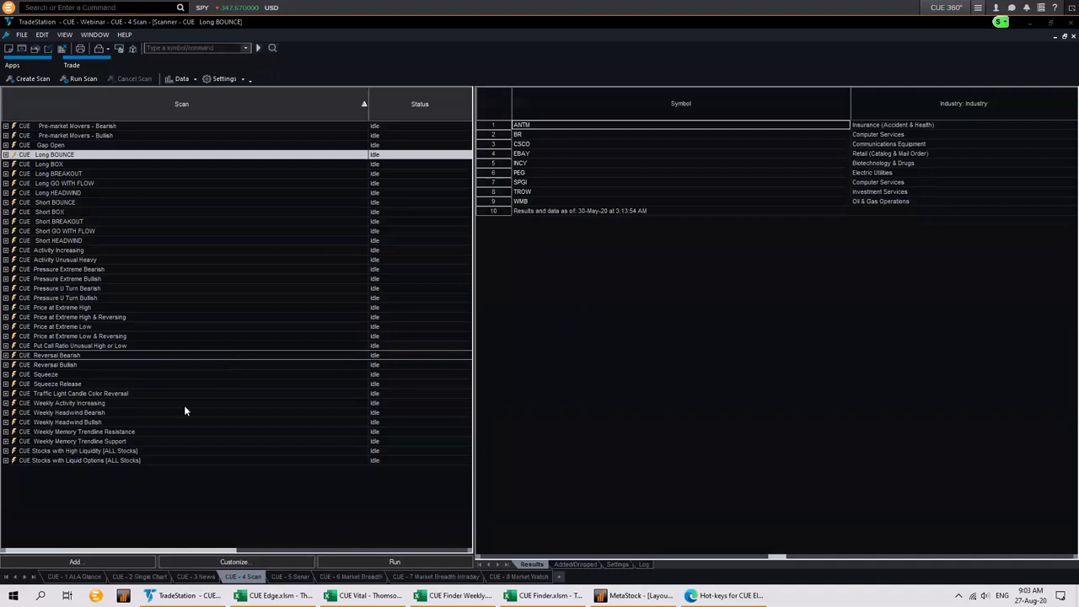
# Browse File Explorer to Documents > TradeStation 10.0 > CustomSymbolLists, select $ CUE Scan Symbol List, return to TradeStation.
pyautogui.press('super')
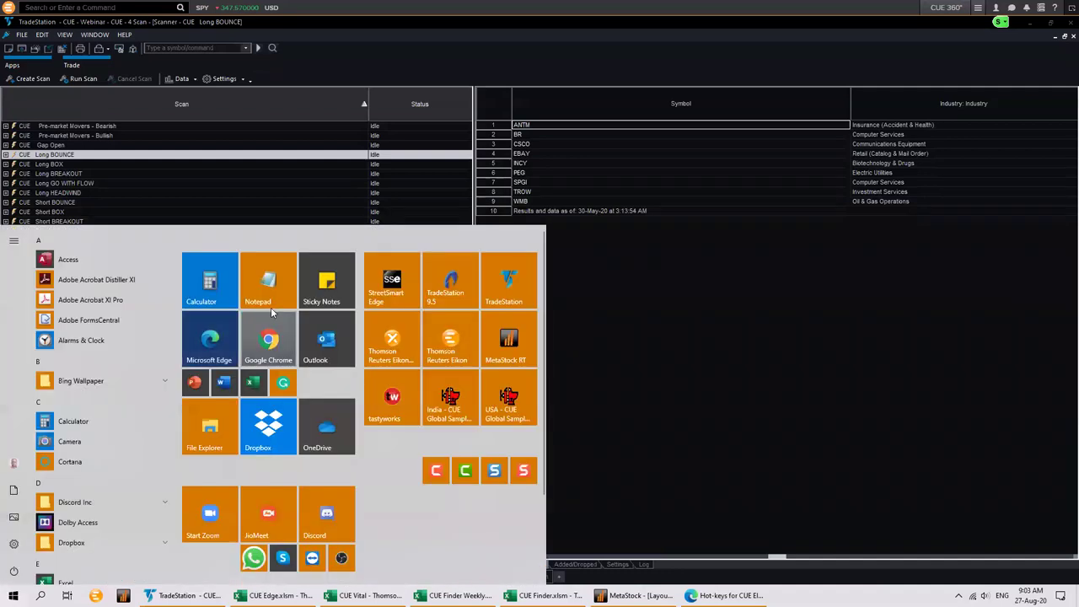
pyautogui.click(211, 426)
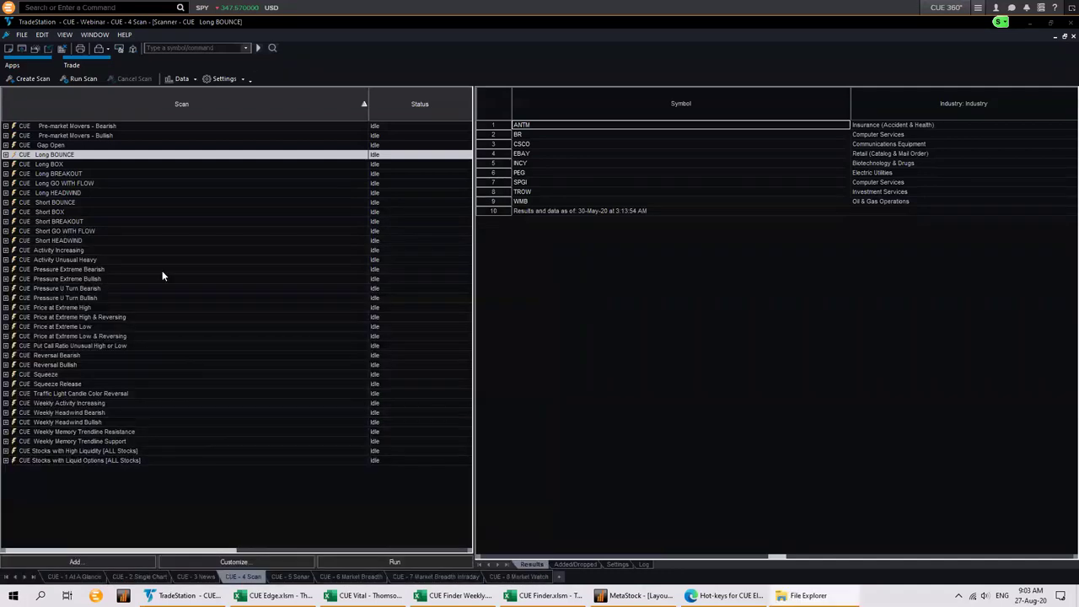
pyautogui.click(44, 108)
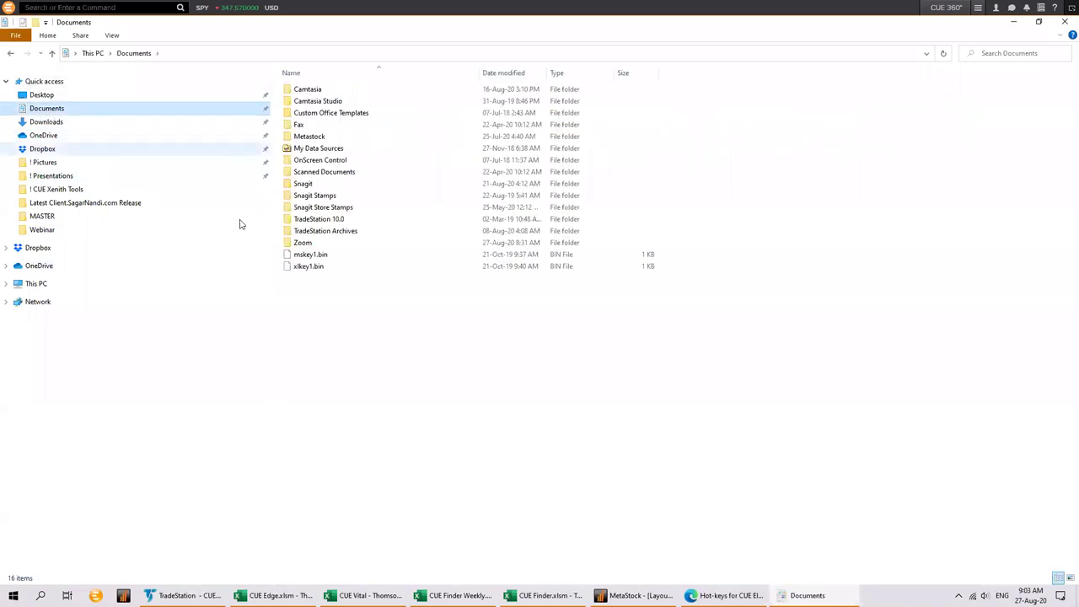
pyautogui.doubleClick(319, 220)
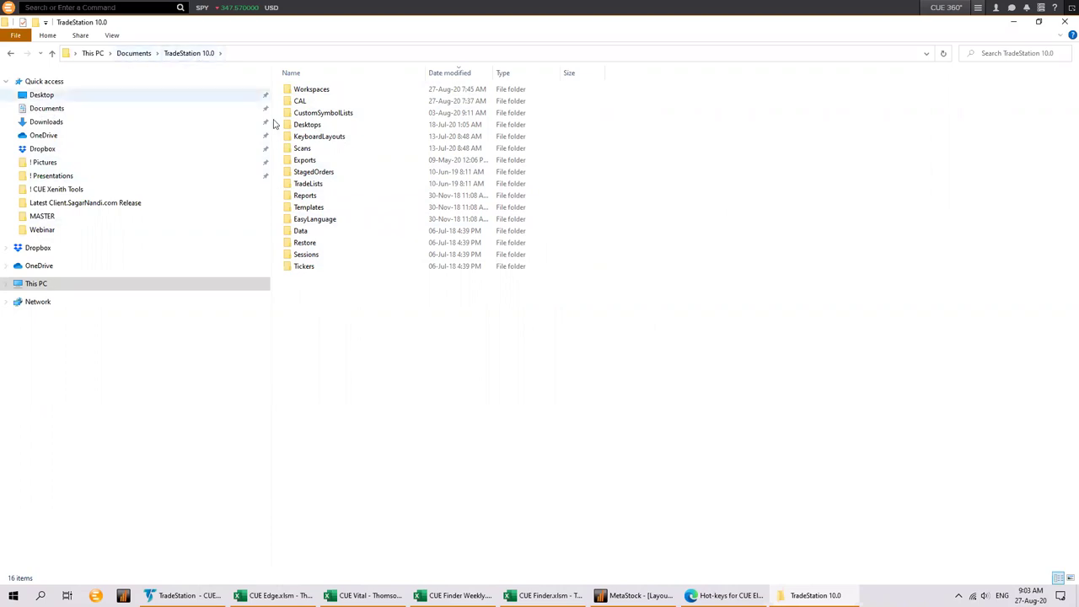
pyautogui.doubleClick(322, 115)
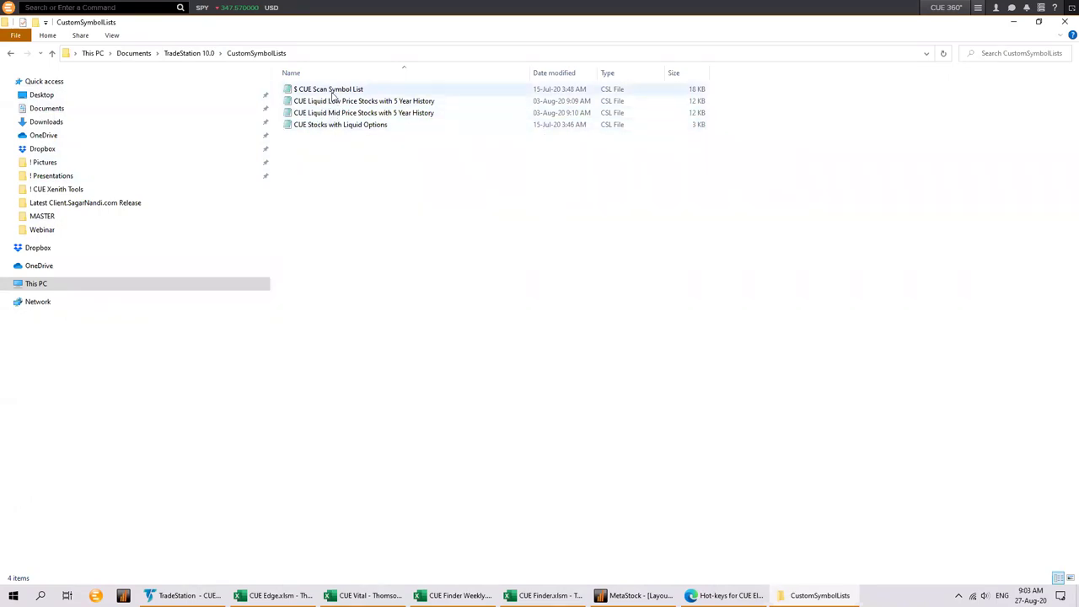
pyautogui.click(331, 91)
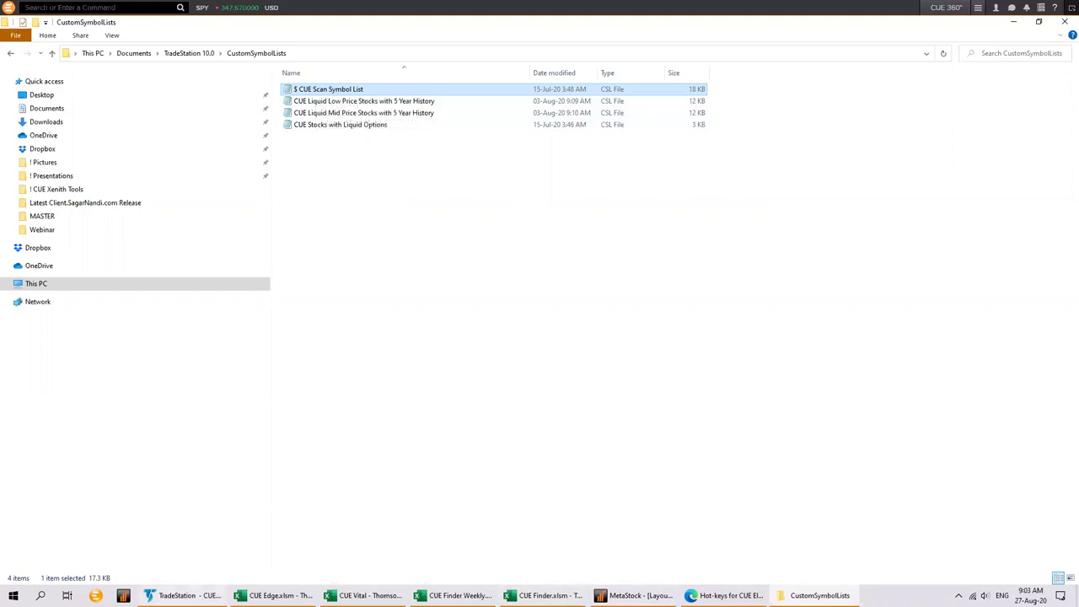
pyautogui.click(184, 595)
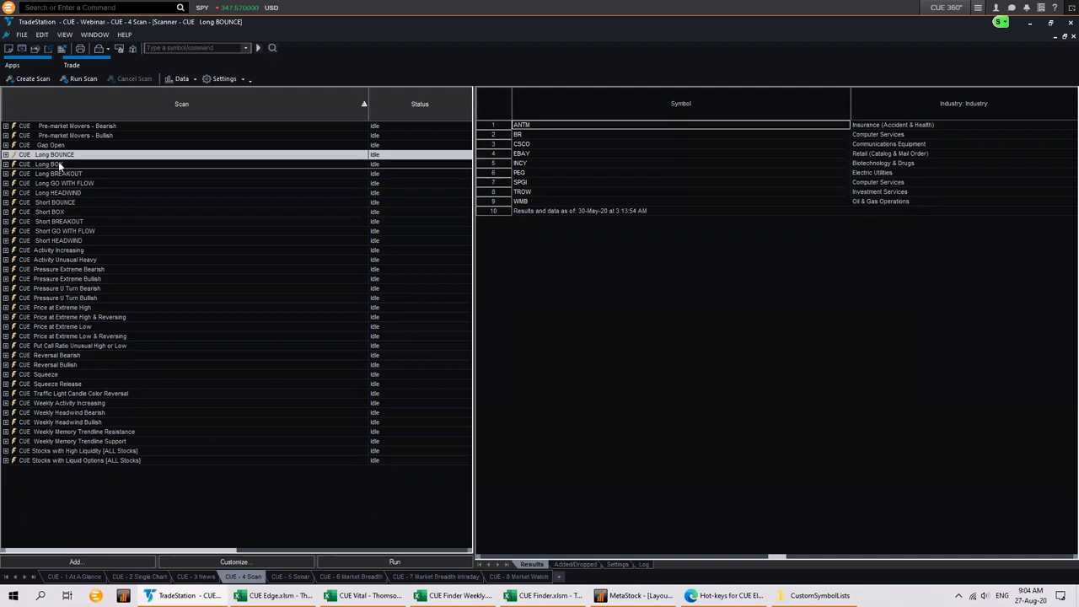
# Check that the Price at Extreme Low & Reversing scan uses $ CUE Scan Symbol List, changing nothing.
pyautogui.click(96, 338)
pyautogui.doubleClick(96, 337)
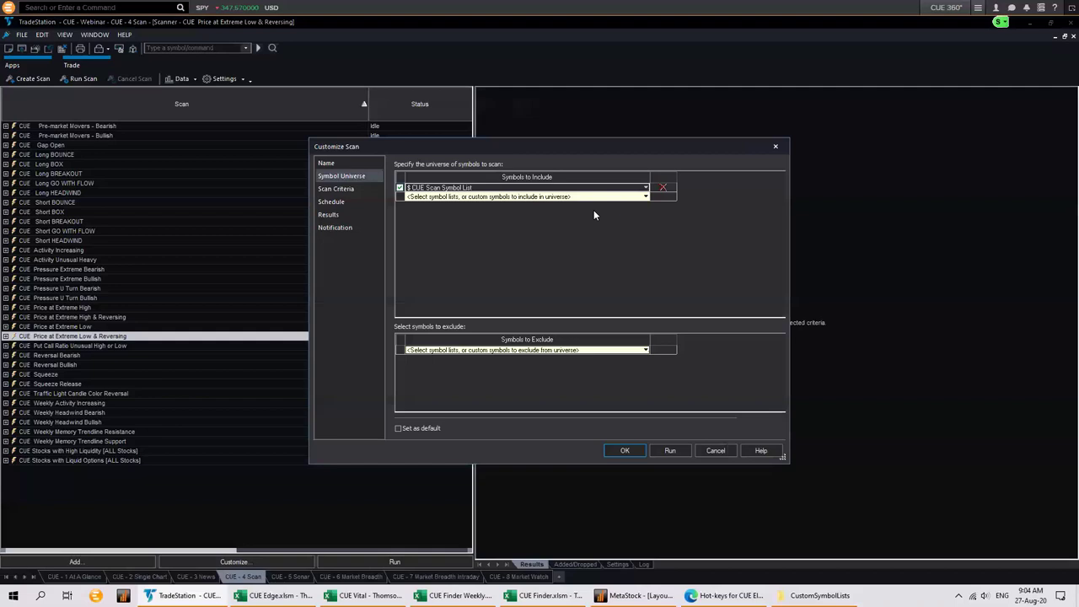
pyautogui.click(646, 197)
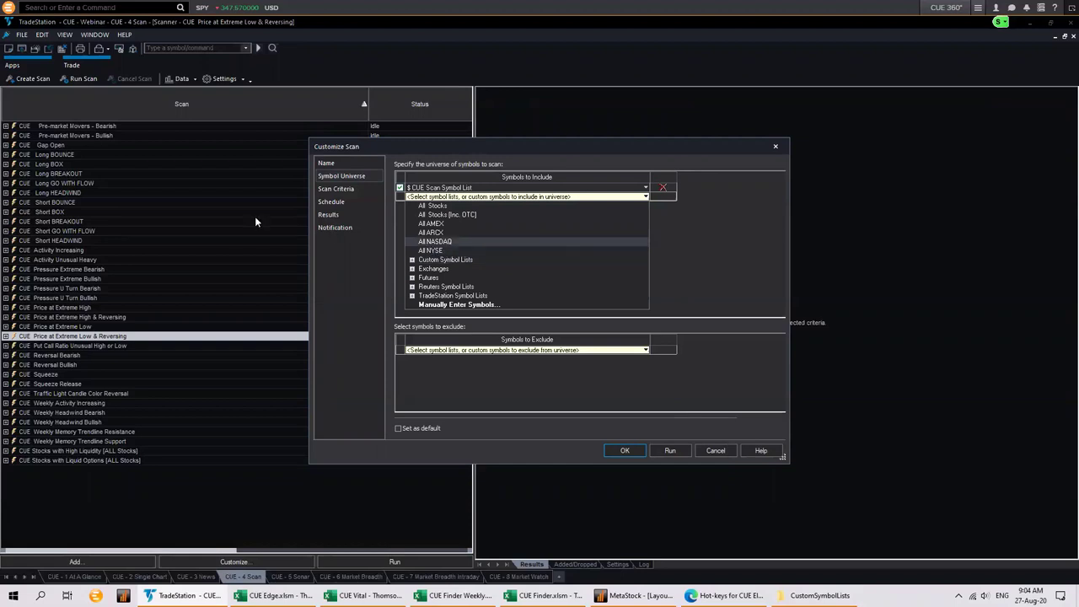
pyautogui.click(398, 240)
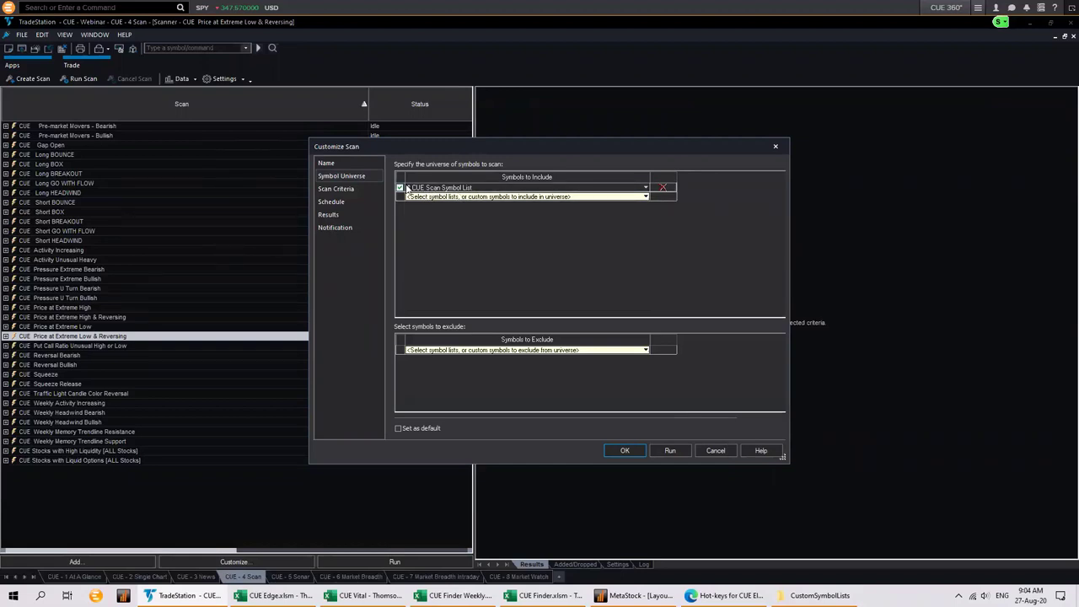
pyautogui.click(774, 148)
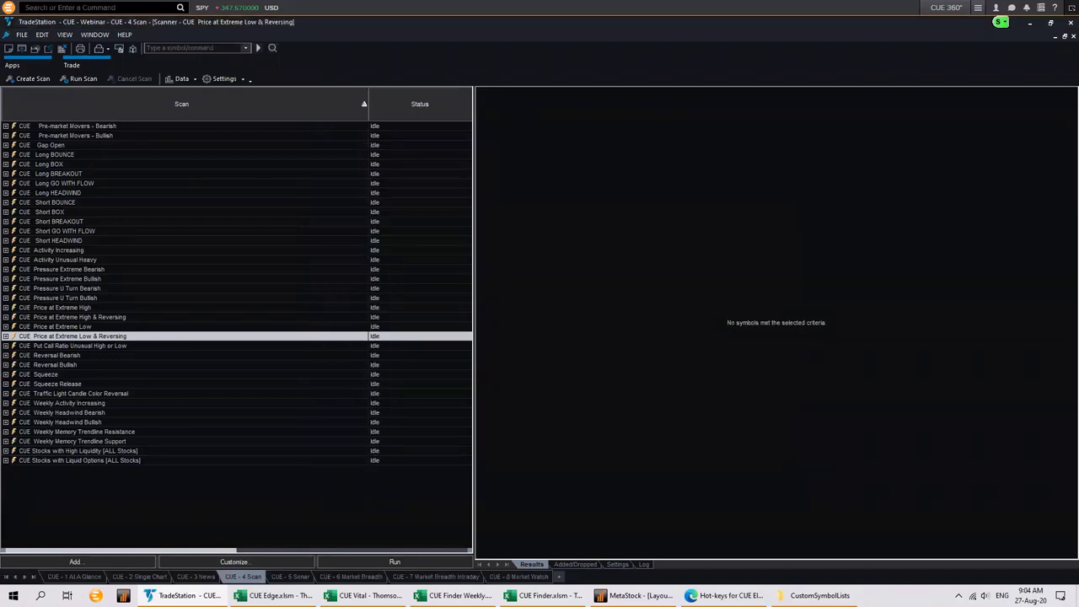
# Select the CUE Liquid Mid Price, Low Price and $ CUE Scan Symbol List files in turn.
pyautogui.click(818, 595)
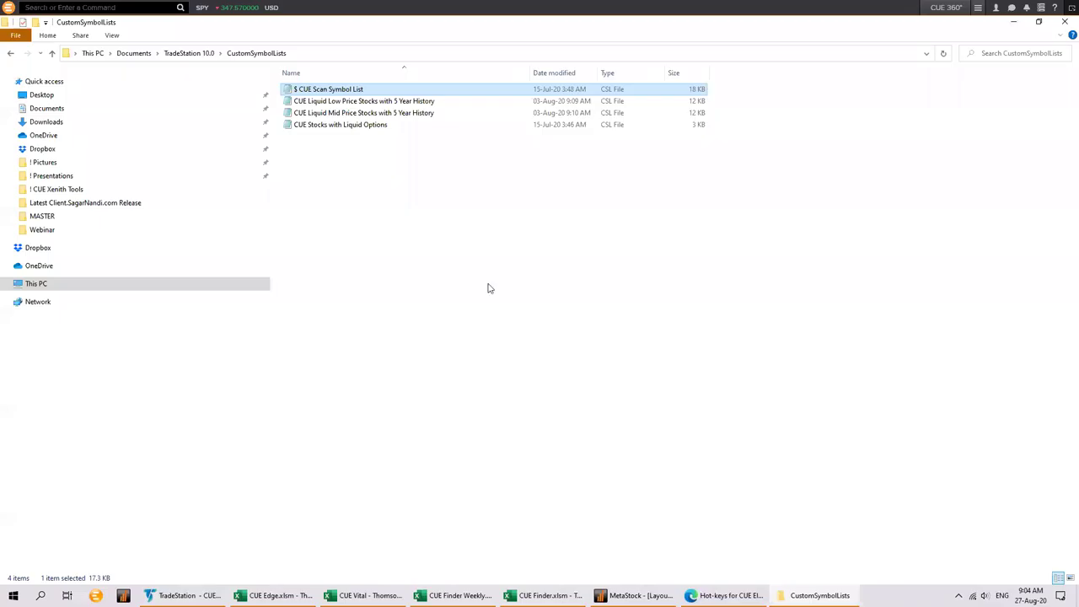
pyautogui.click(341, 113)
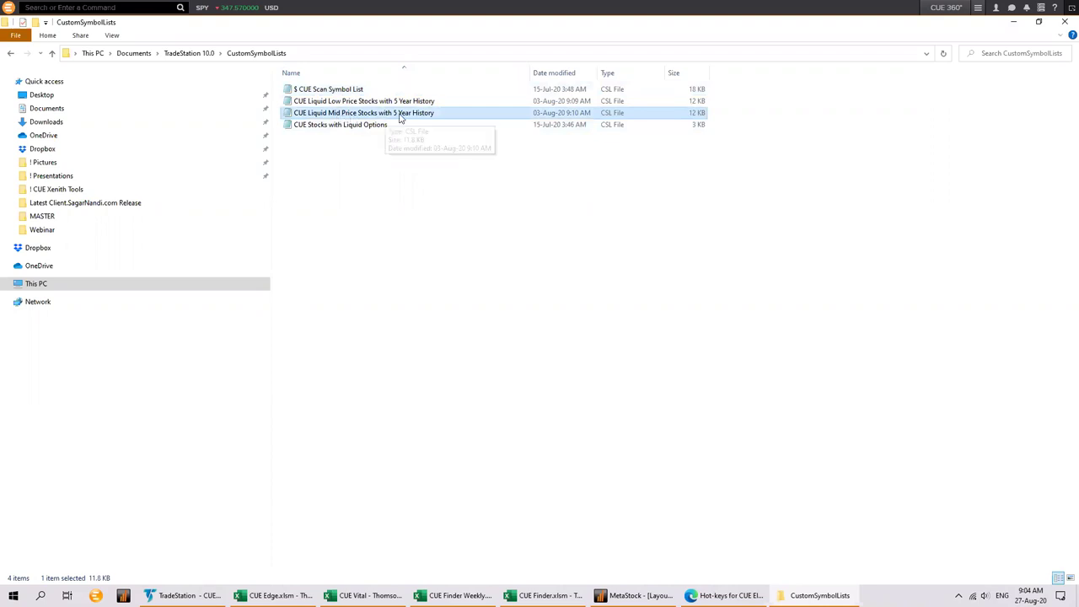
pyautogui.click(374, 102)
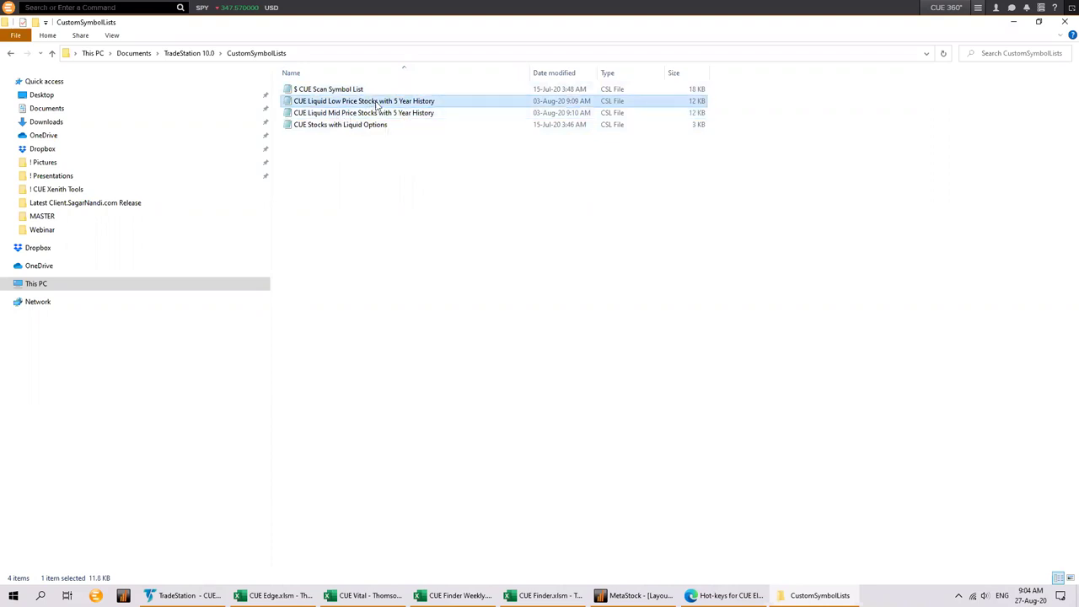
pyautogui.click(333, 90)
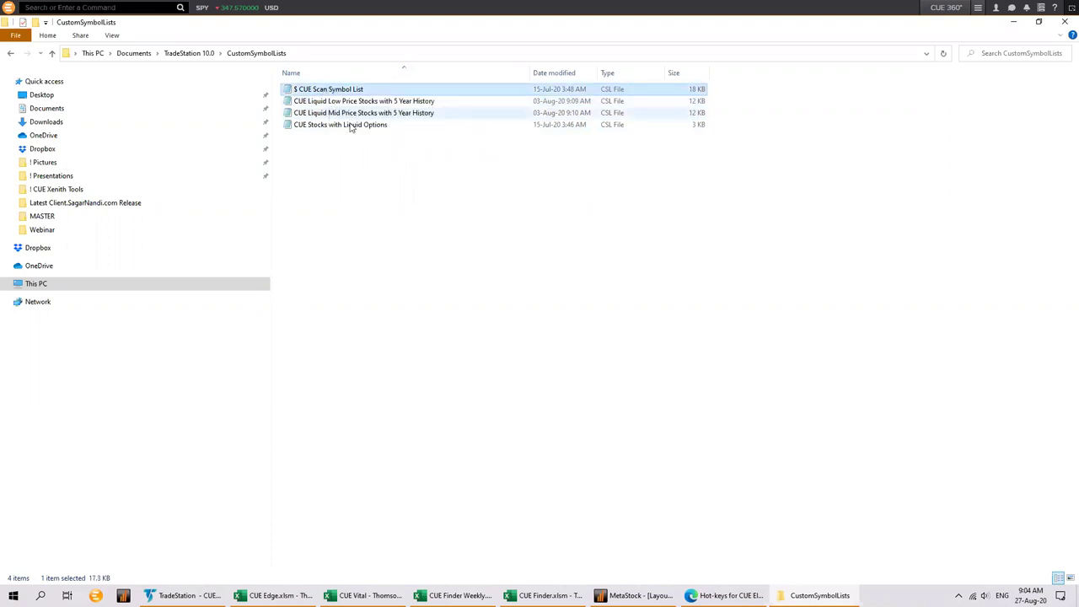
pyautogui.click(354, 116)
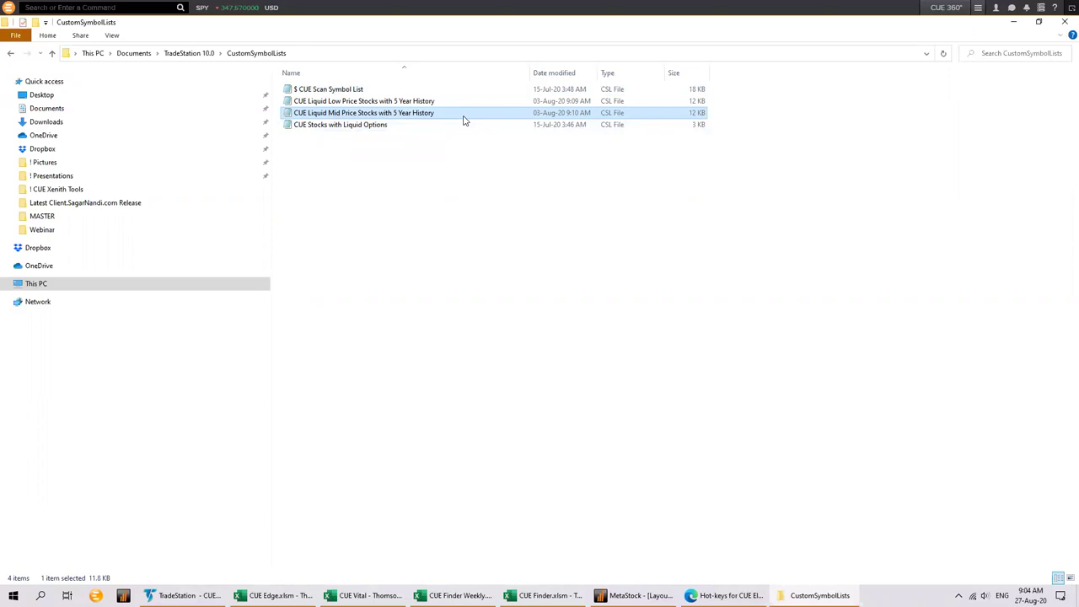
# Paste a copy of the Mid Price list file and delete the old $ CUE Scan Symbol List.
pyautogui.hotkey('ctrl', 'v')
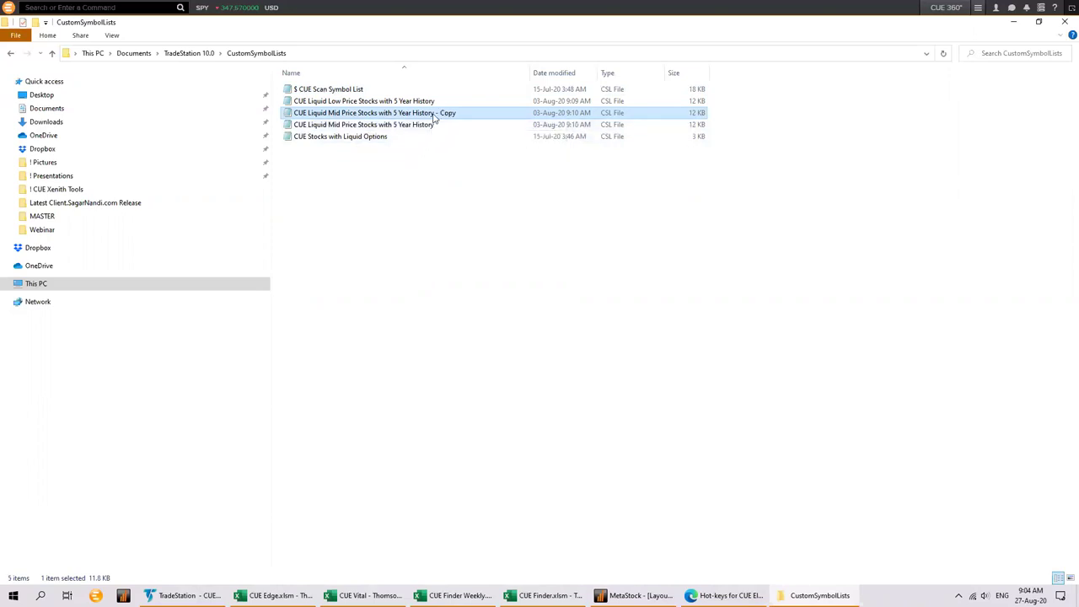
pyautogui.click(343, 91)
pyautogui.click(341, 91)
pyautogui.press('BackSpace')
pyautogui.press('Escape')
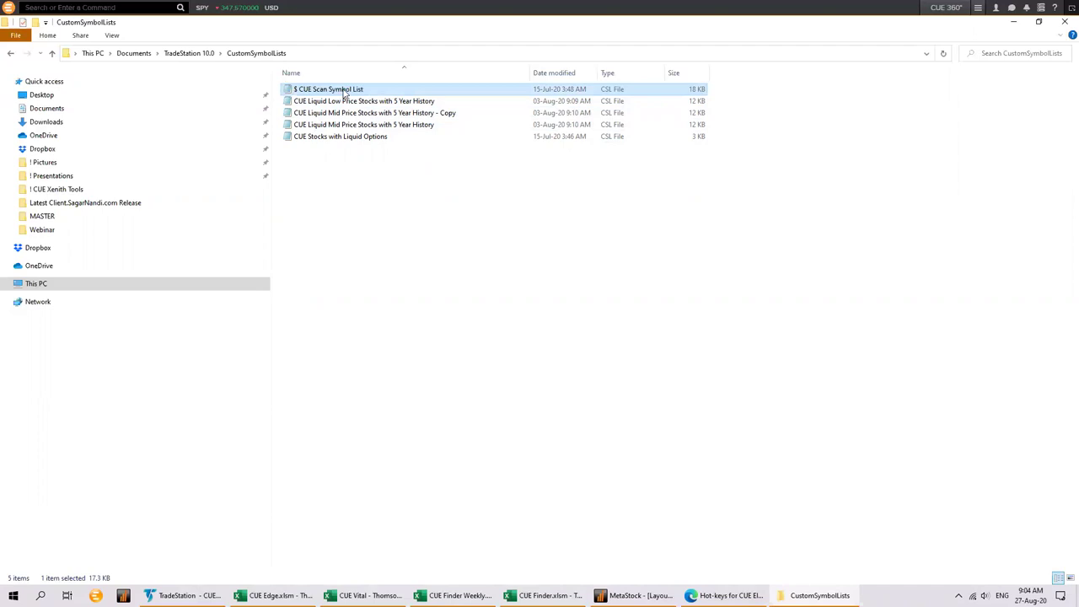
pyautogui.press('Delete')
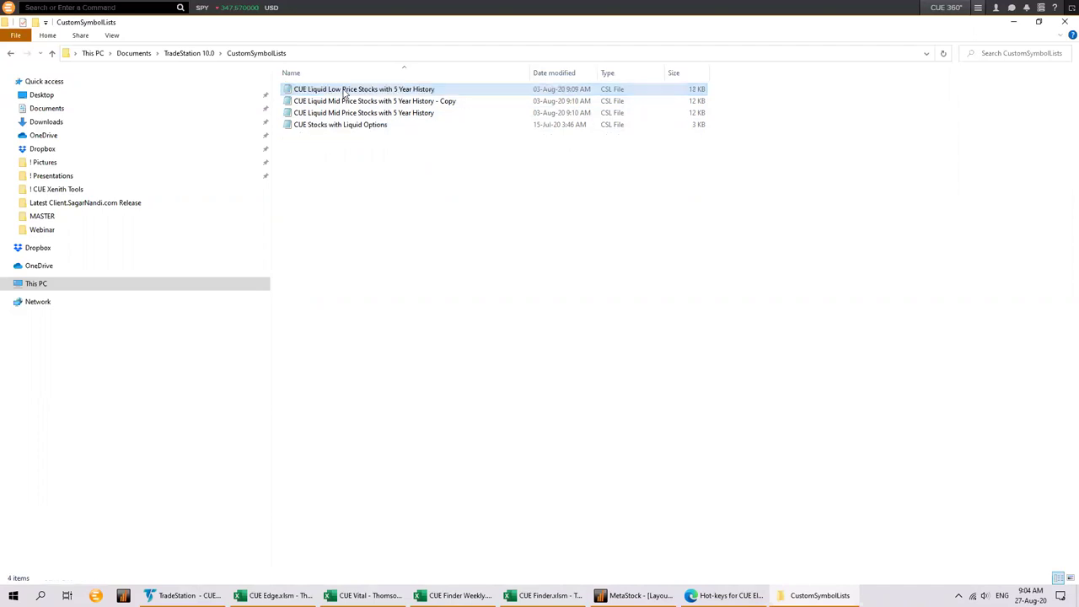
# Rename the Mid Price copy to $ CUE Scan Symbol List.
pyautogui.click(348, 101)
pyautogui.click(347, 101)
pyautogui.hotkey('ctrl', 'v')
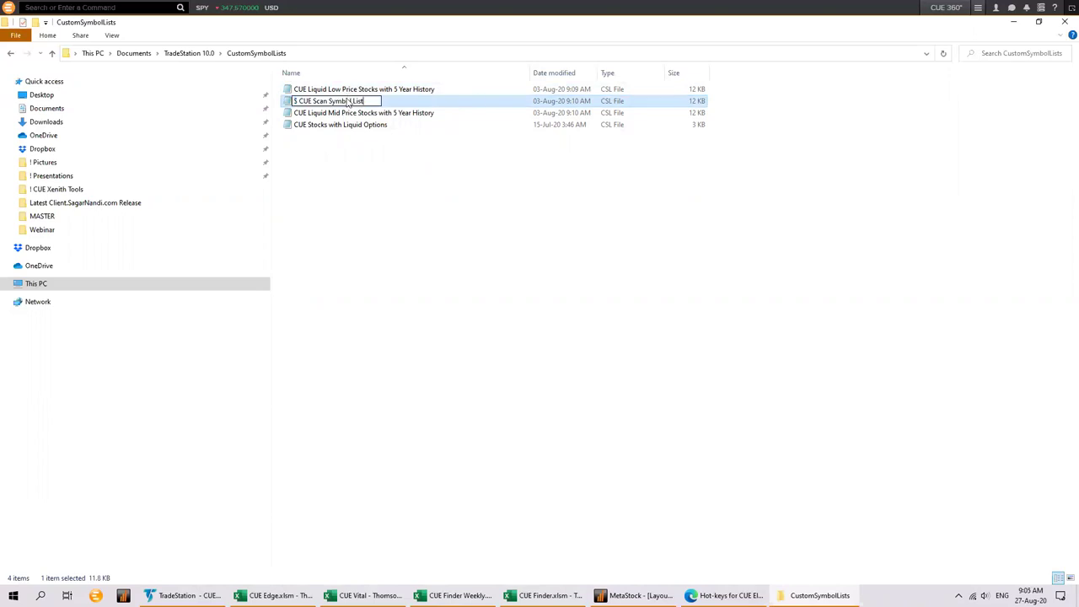
pyautogui.press('Return')
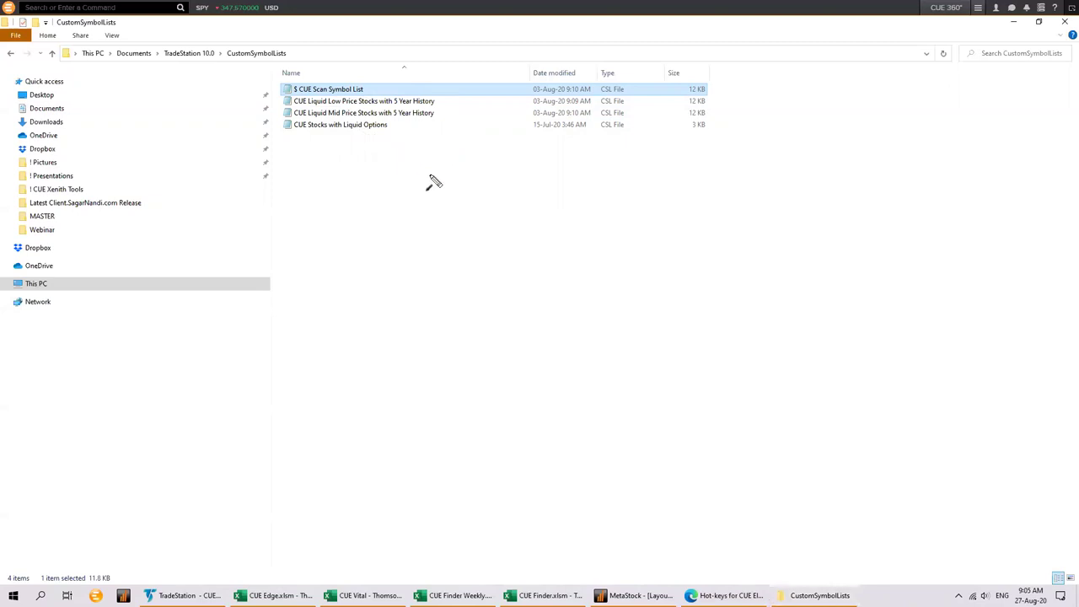
# Draw arrows at the Mid Price list and $ CUE Scan Symbol List, clear them, return to TradeStation.
pyautogui.moveTo(445, 173); pyautogui.dragTo(409, 122)
pyautogui.moveTo(381, 49); pyautogui.dragTo(368, 88)
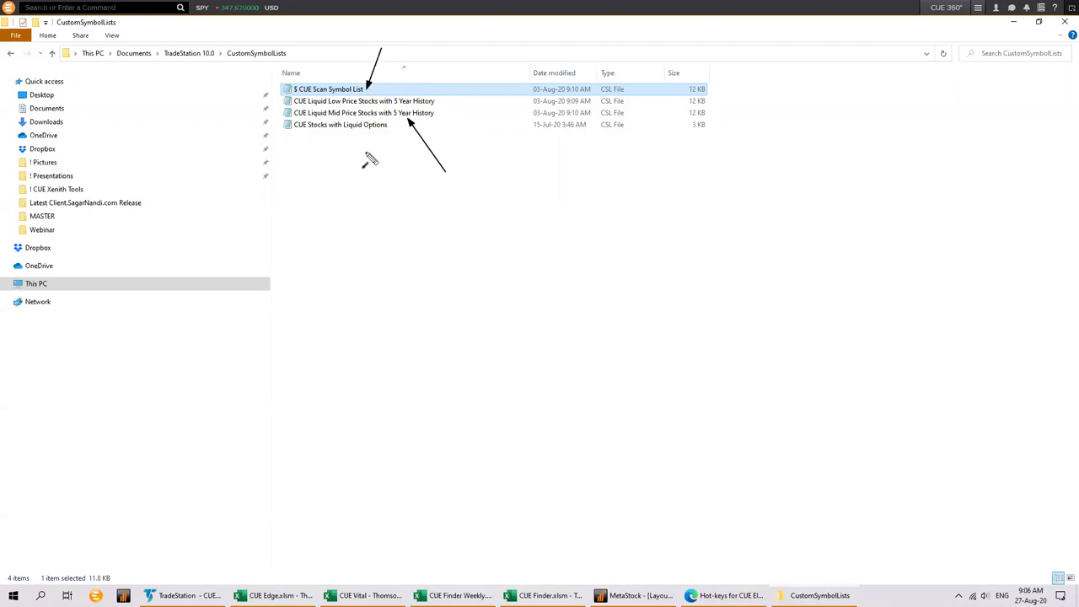
pyautogui.moveTo(406, 145); pyautogui.dragTo(407, 125)
pyautogui.moveTo(327, 61); pyautogui.dragTo(338, 87)
pyautogui.press('Escape')
pyautogui.click(183, 595)
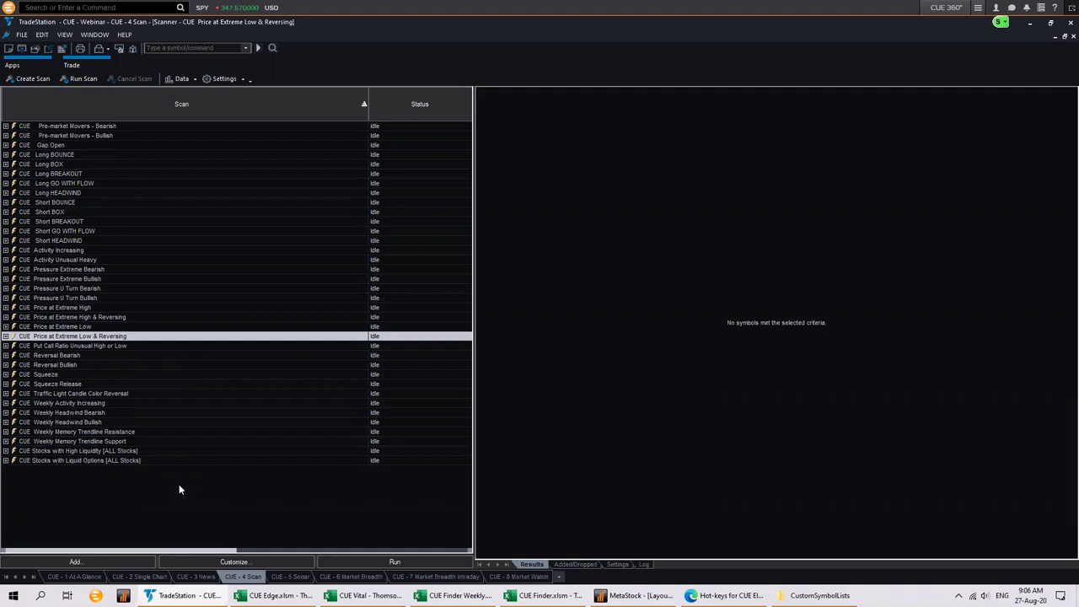
# Check the CUE Liquid Mid Price Stocks list file, then open MetaStock's Power Console.
pyautogui.click(74, 577)
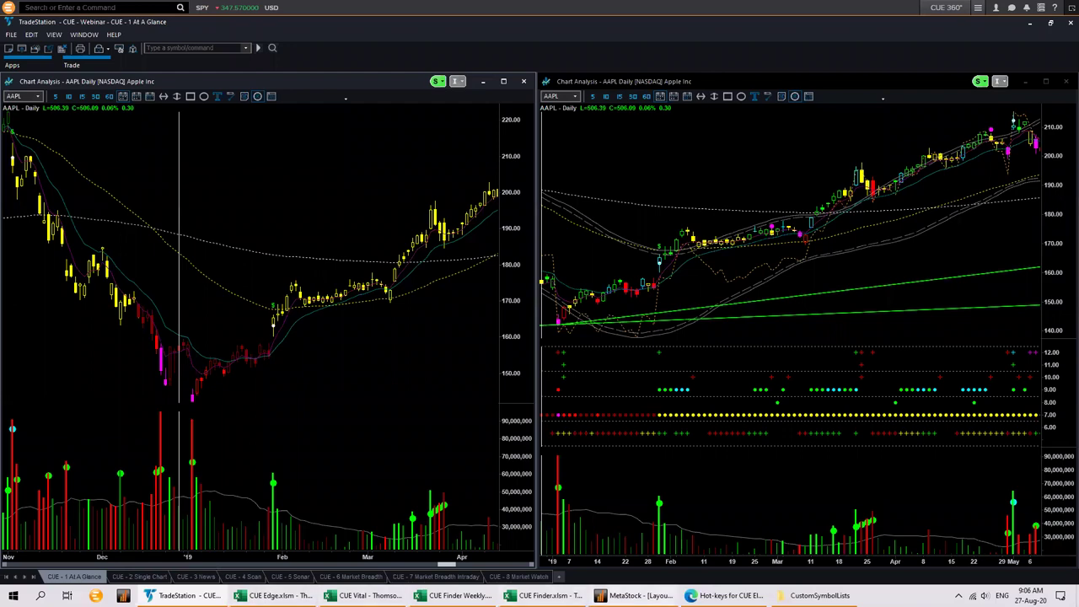
pyautogui.click(817, 595)
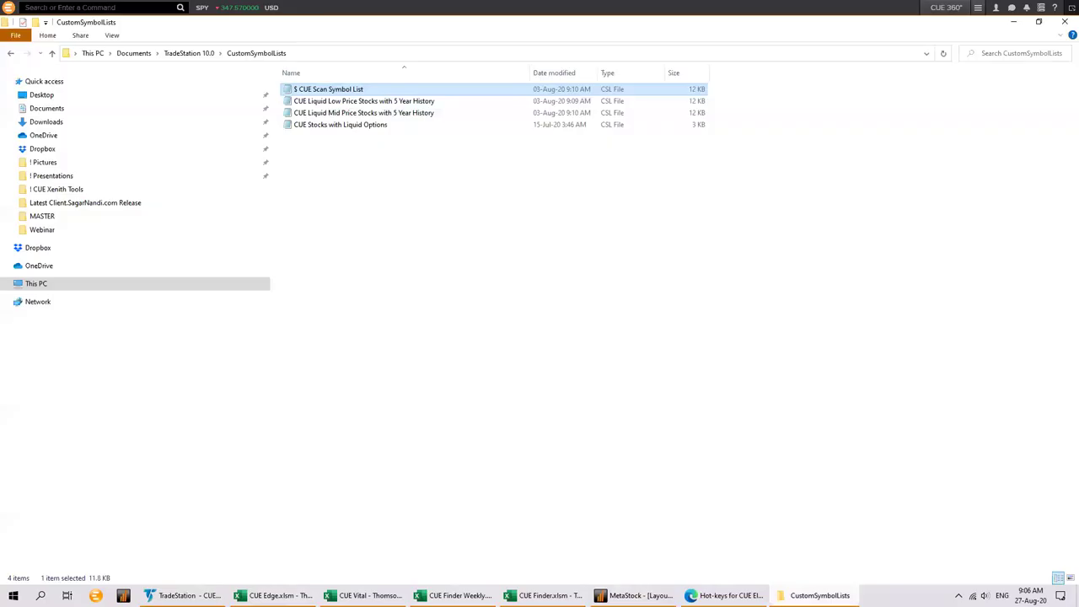
pyautogui.click(337, 115)
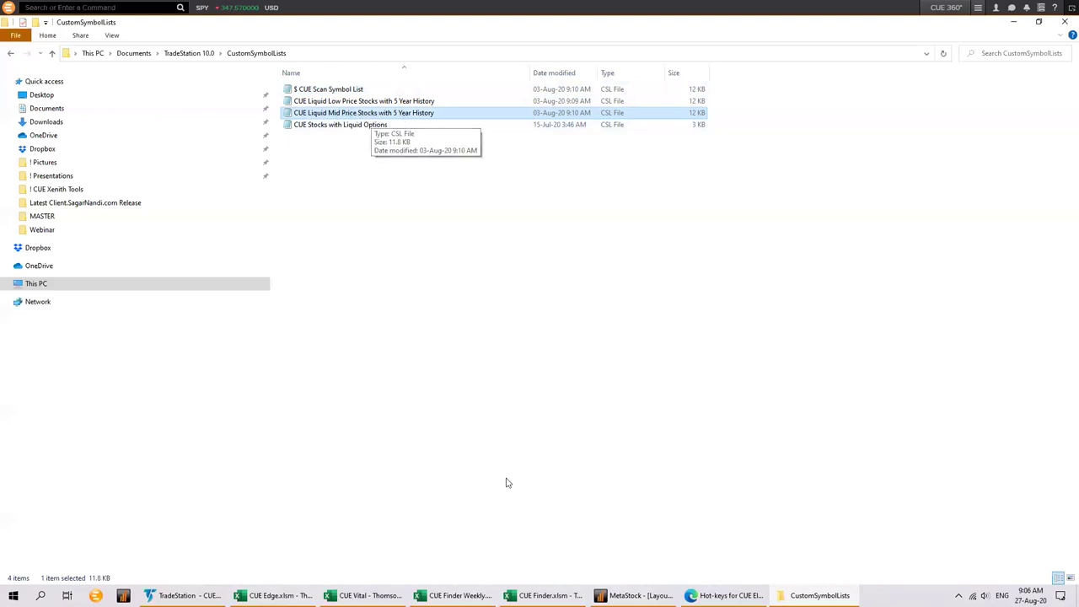
pyautogui.click(636, 595)
pyautogui.click(12, 51)
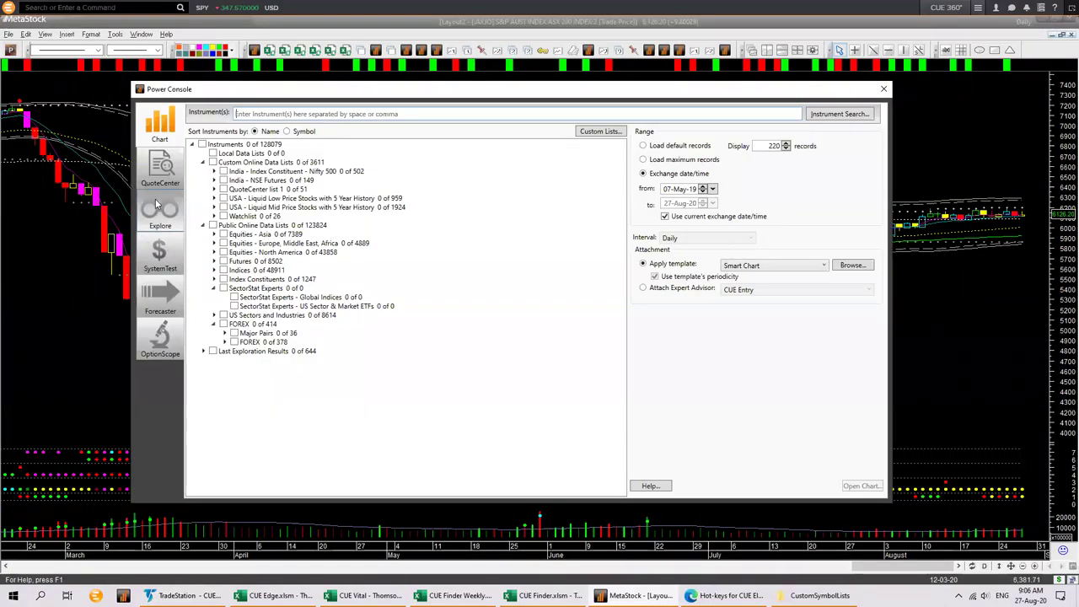
# Select 'USA - Liquid Mid Price Stocks with 5 Year History', then close the Power Console.
pyautogui.click(287, 207)
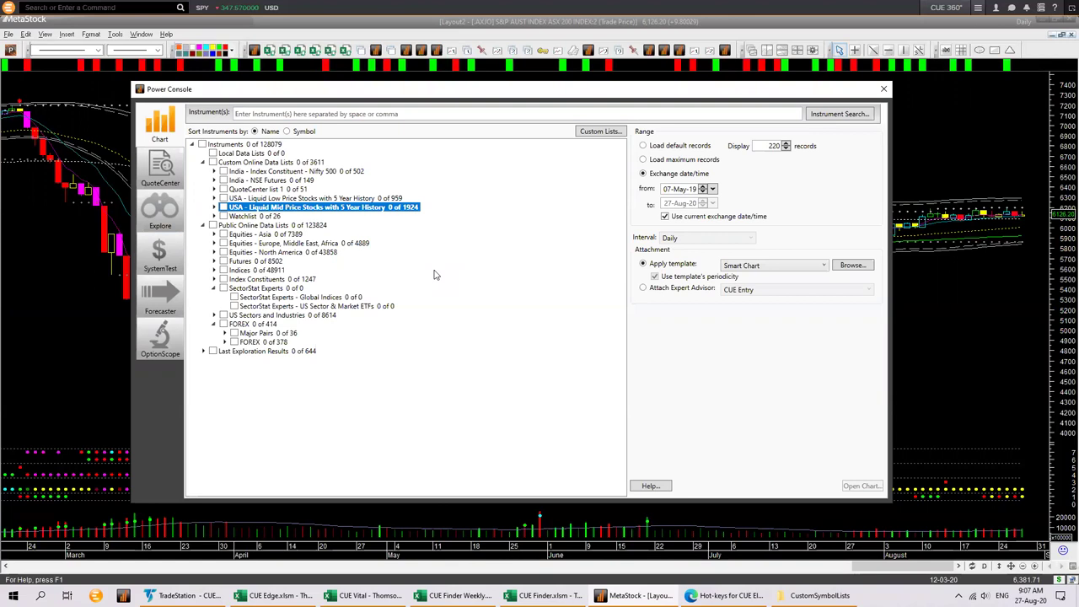
pyautogui.click(883, 90)
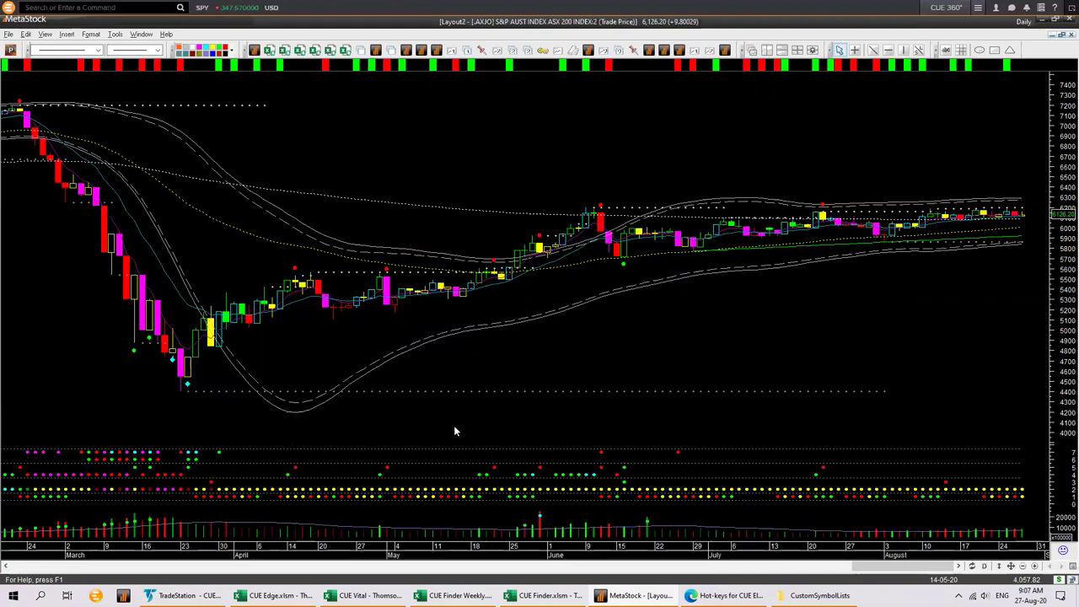
# In TradeStation, scroll the charts to the latest dates and load FB.
pyautogui.click(181, 595)
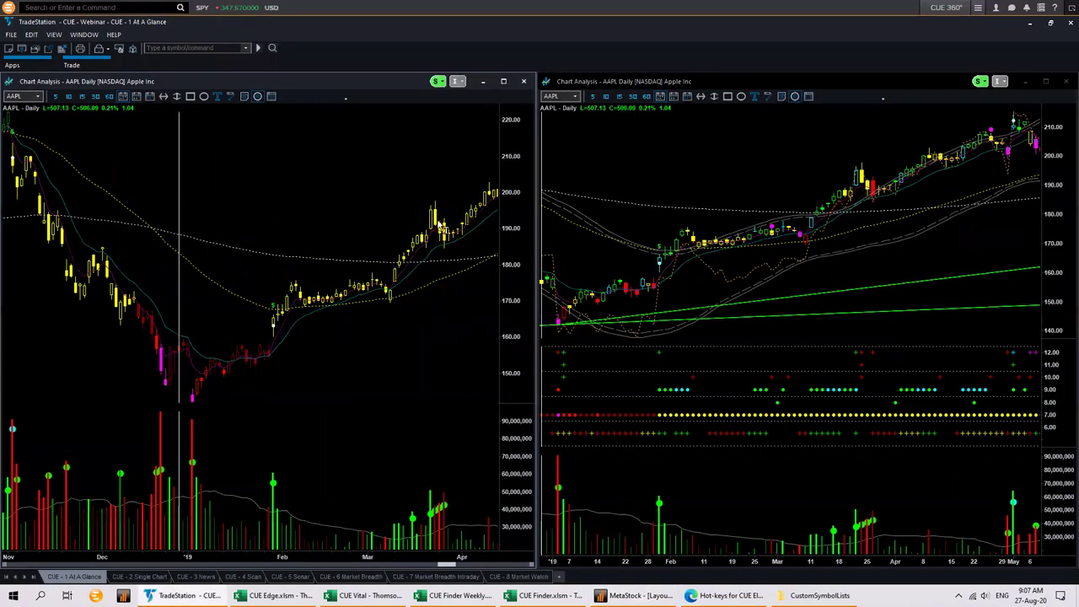
pyautogui.scroll(-3, 448, 321)
pyautogui.moveTo(449, 566); pyautogui.dragTo(527, 565)
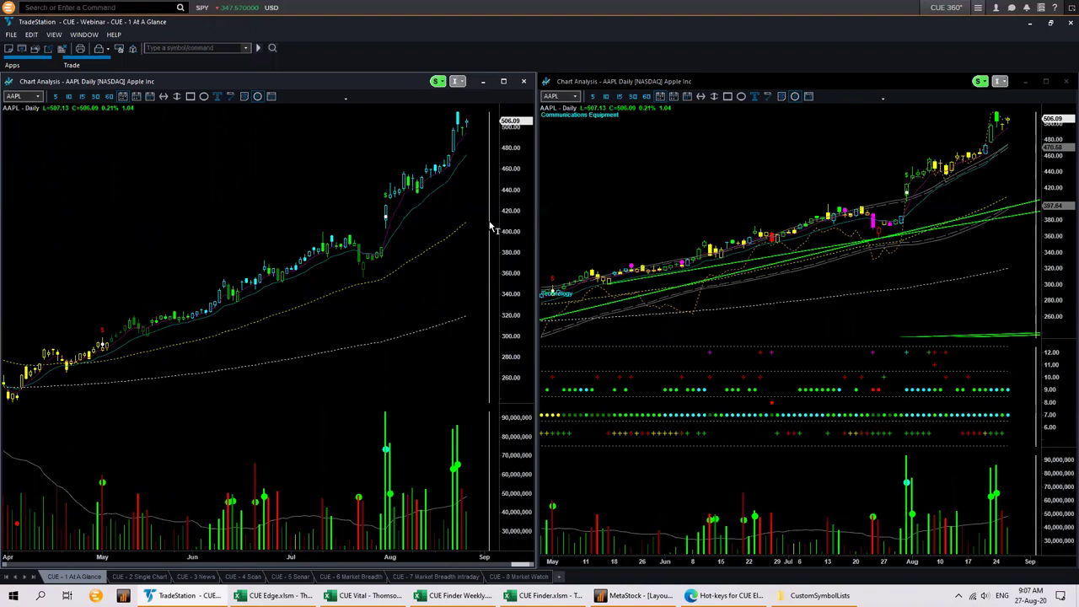
pyautogui.write('FB')
pyautogui.press('Return')
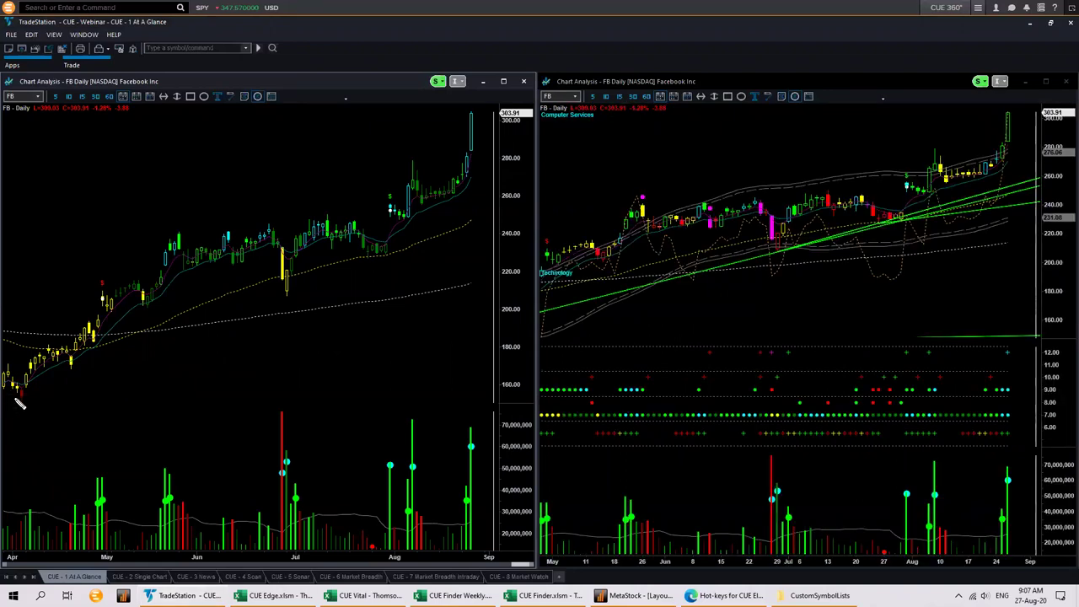
# Box the early-April FB low, clear it, and load SHOP into both charts.
pyautogui.moveTo(3, 375)
pyautogui.mouseDown()
pyautogui.moveTo(72, 432)
pyautogui.moveTo(30, 402)
pyautogui.mouseUp()
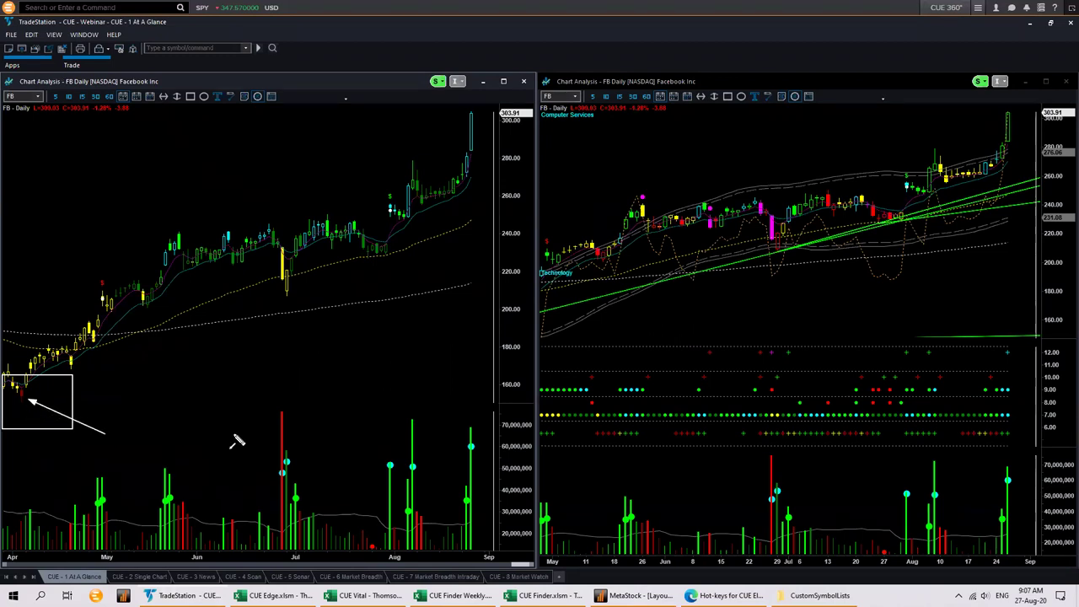
pyautogui.press('Escape')
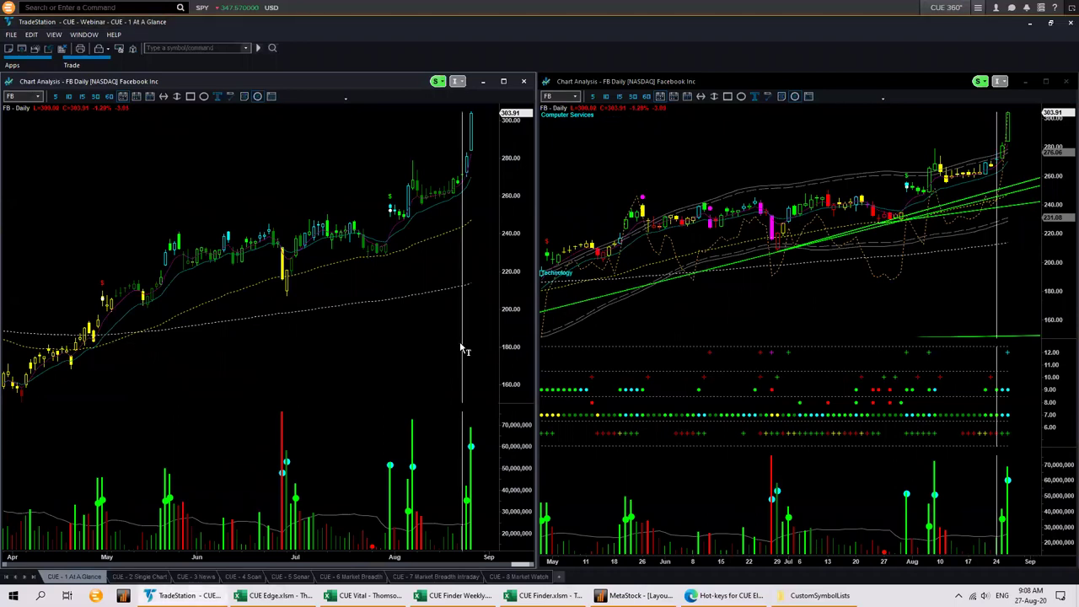
pyautogui.write('shop')
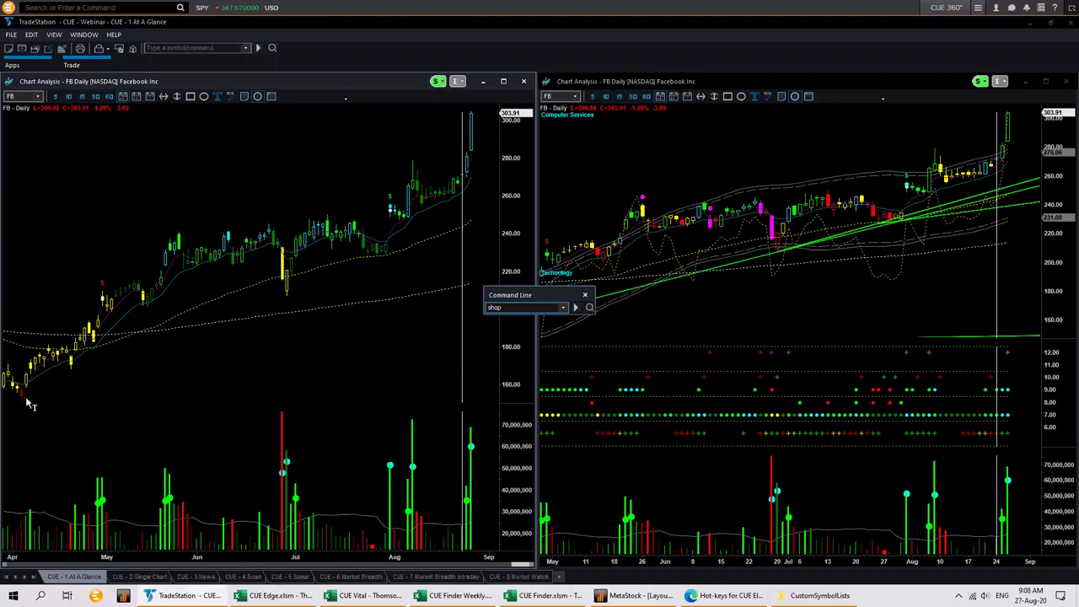
pyautogui.press('Return')
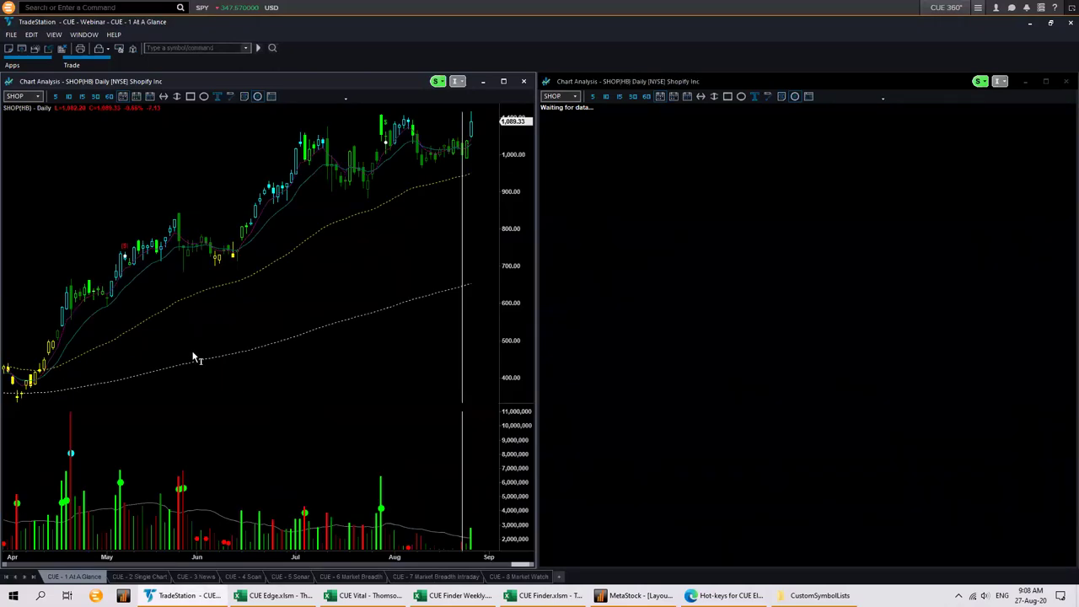
# Page SHOP back to Feb–Jun 2018 and mark the May rise with a temporary arrow.
pyautogui.click(97, 564)
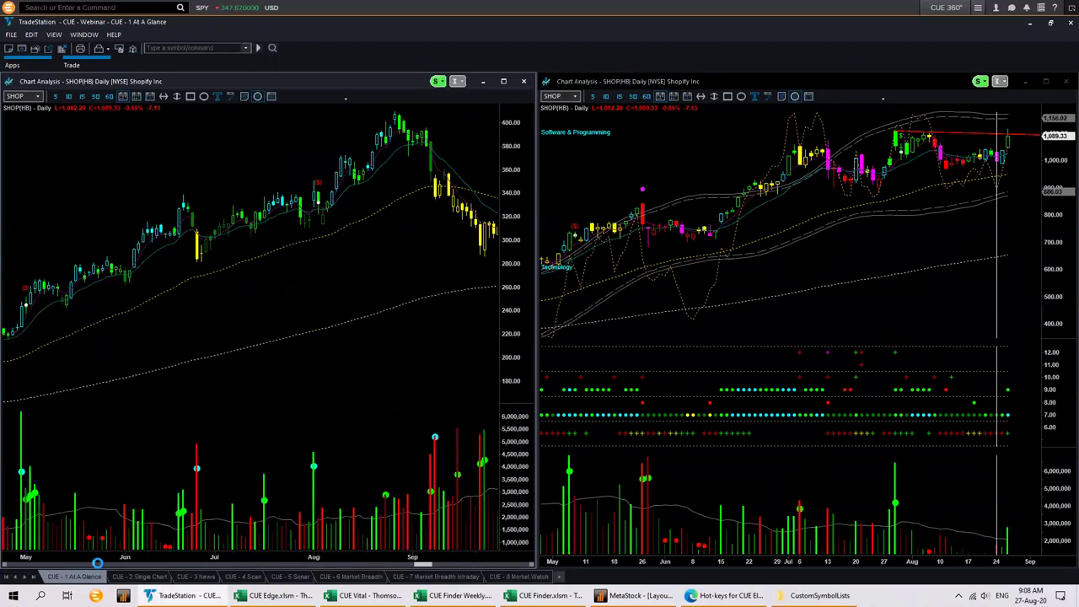
pyautogui.click(94, 564)
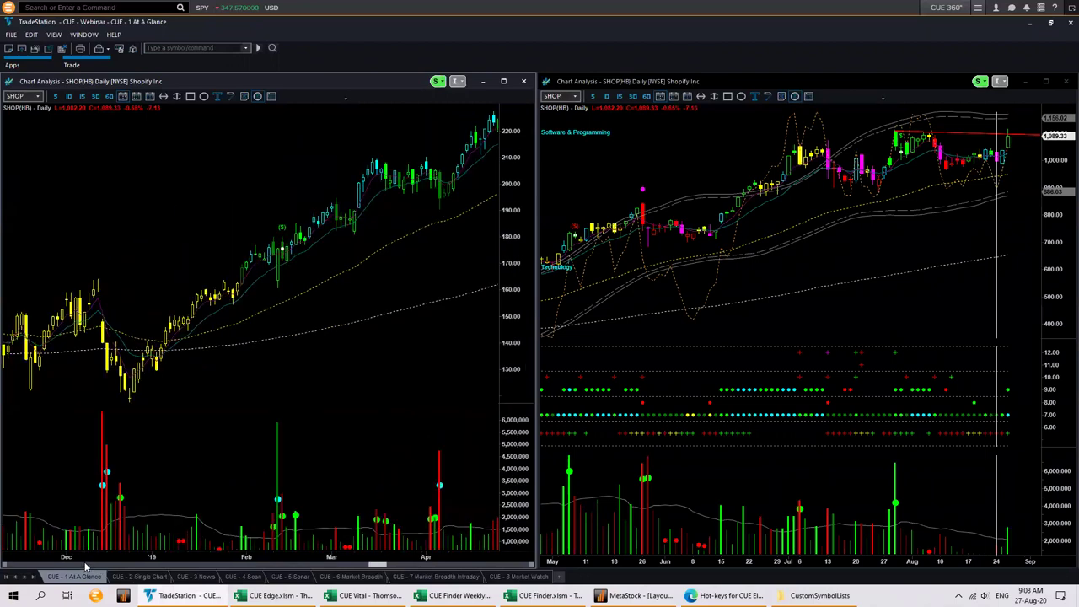
pyautogui.click(86, 563)
pyautogui.click(86, 564)
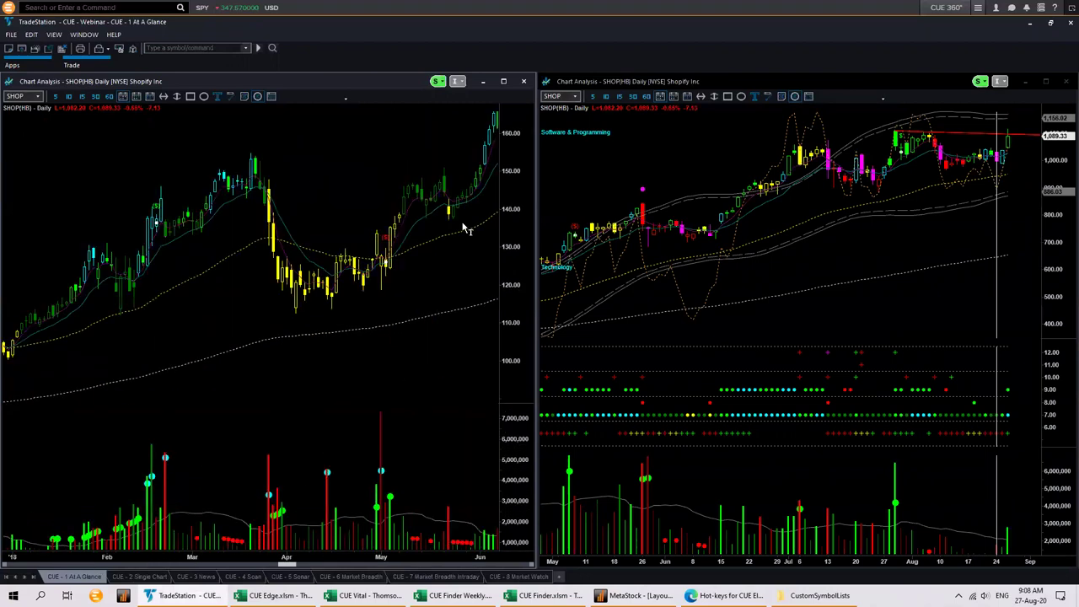
pyautogui.moveTo(389, 267)
pyautogui.mouseDown()
pyautogui.moveTo(408, 209)
pyautogui.moveTo(470, 206)
pyautogui.mouseUp()
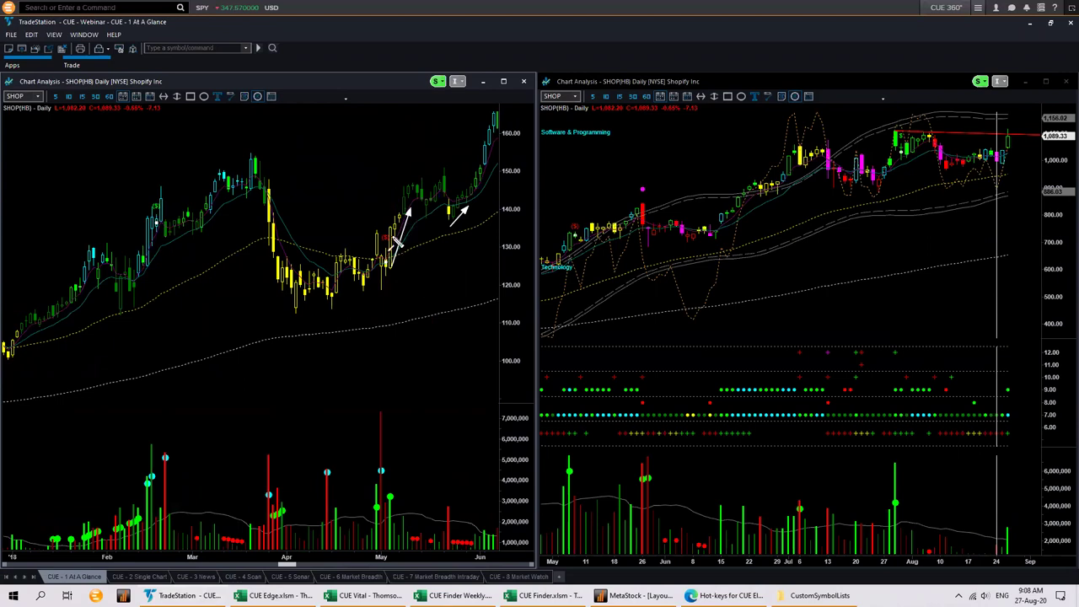
pyautogui.press('Delete')
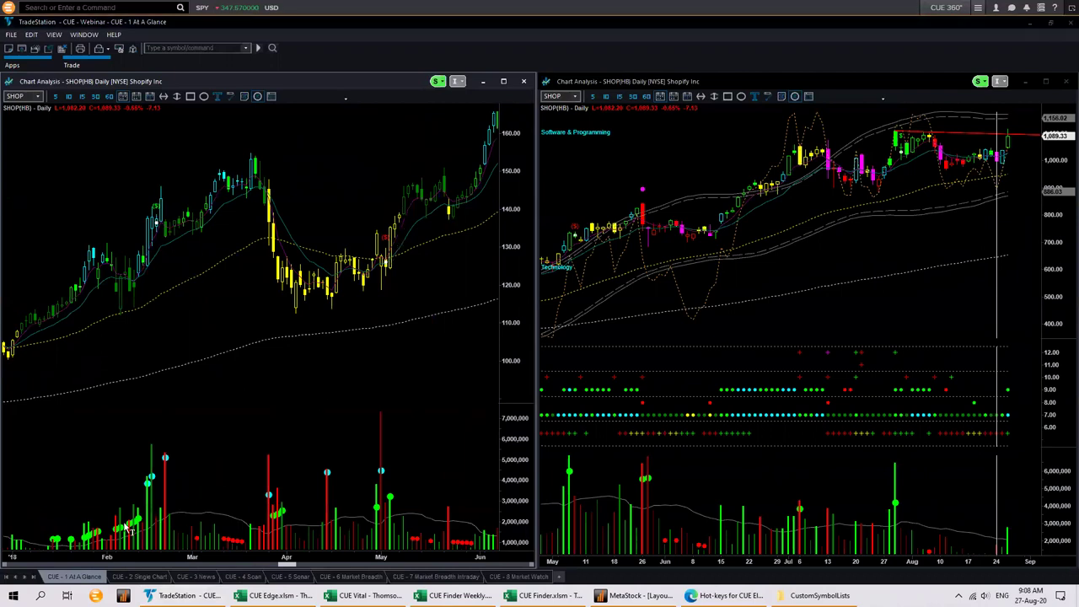
# Page the left chart back to May–Sep, forward to the latest prices, and switch to weekly bars.
pyautogui.click(115, 563)
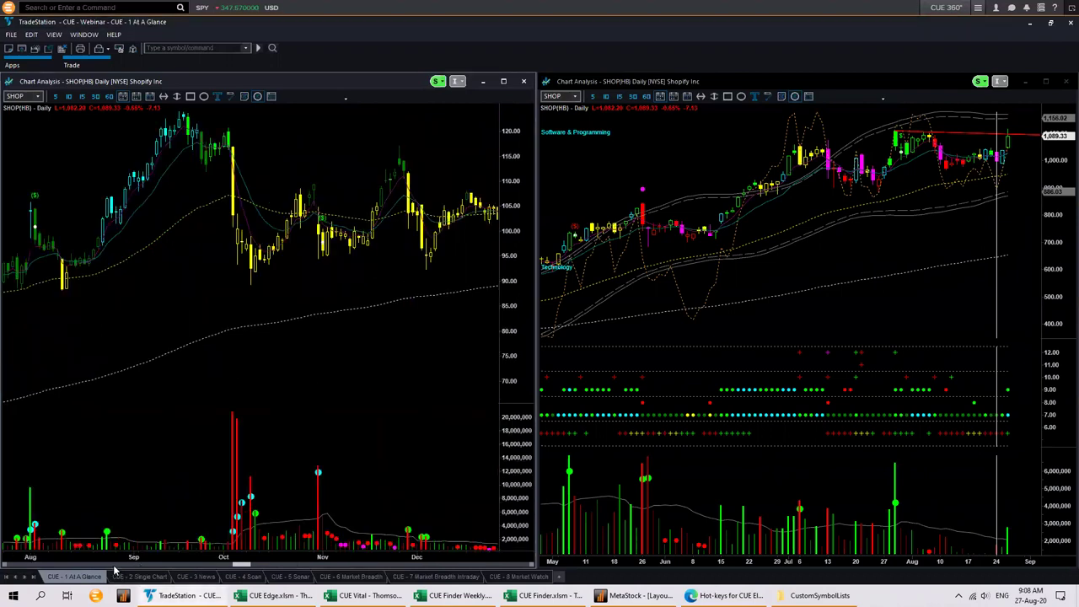
pyautogui.click(115, 564)
pyautogui.click(114, 564)
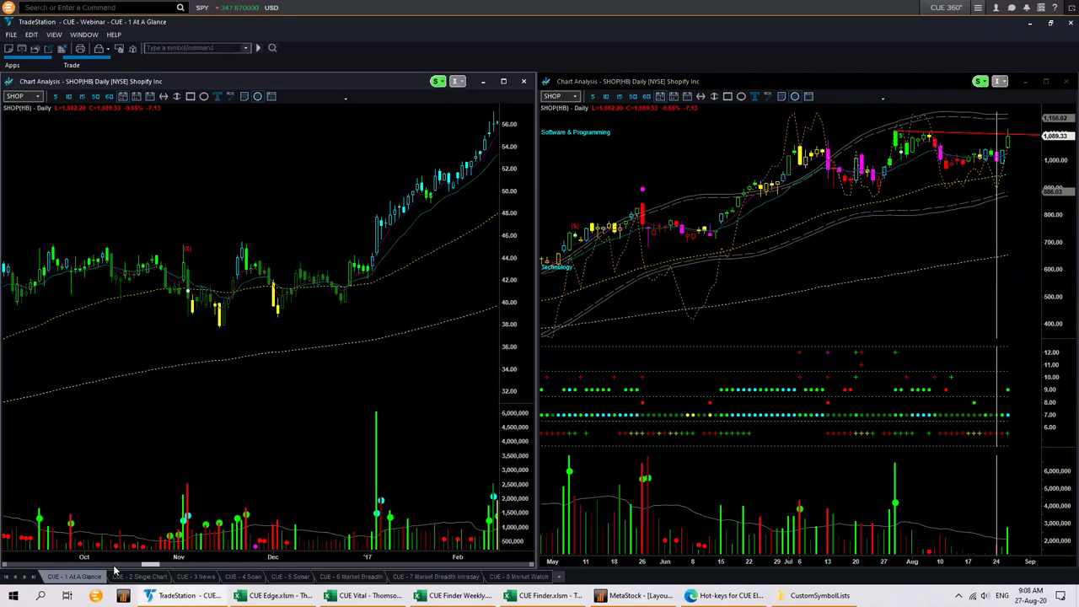
pyautogui.click(114, 565)
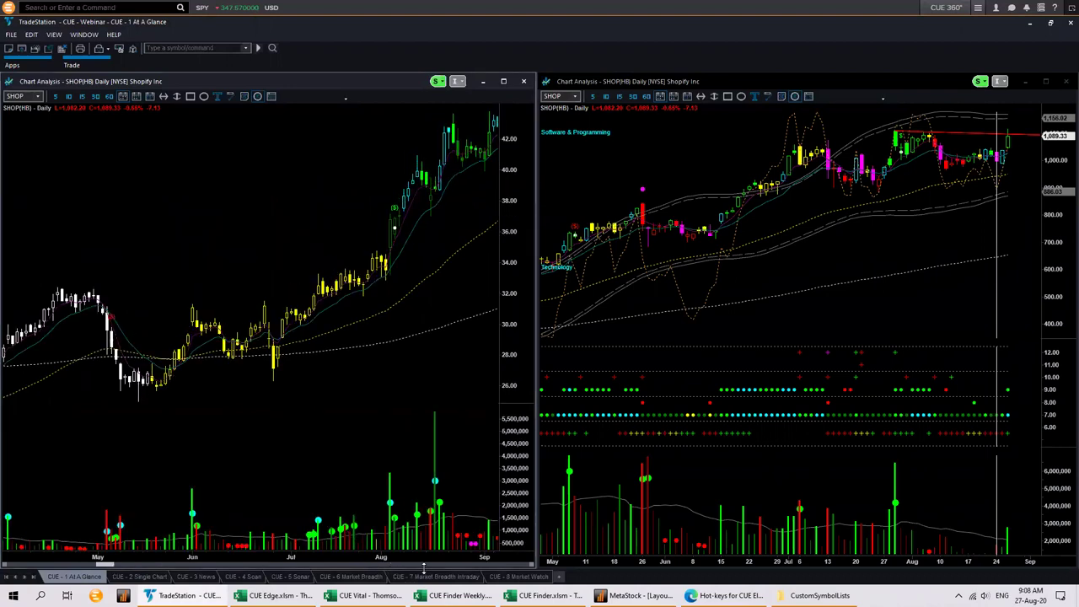
pyautogui.click(514, 565)
pyautogui.click(514, 564)
pyautogui.click(515, 565)
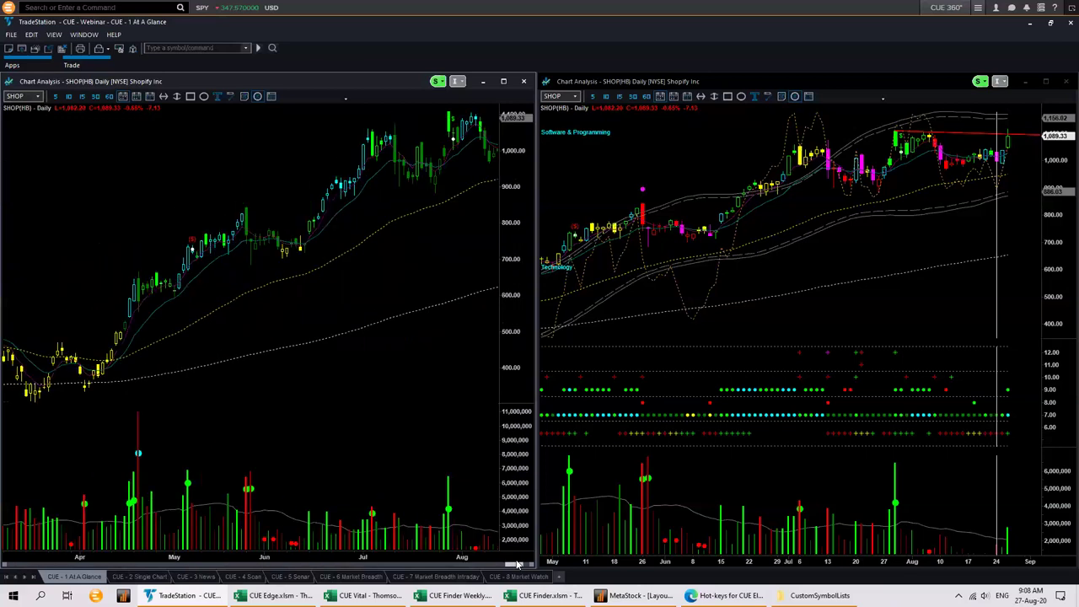
pyautogui.click(136, 97)
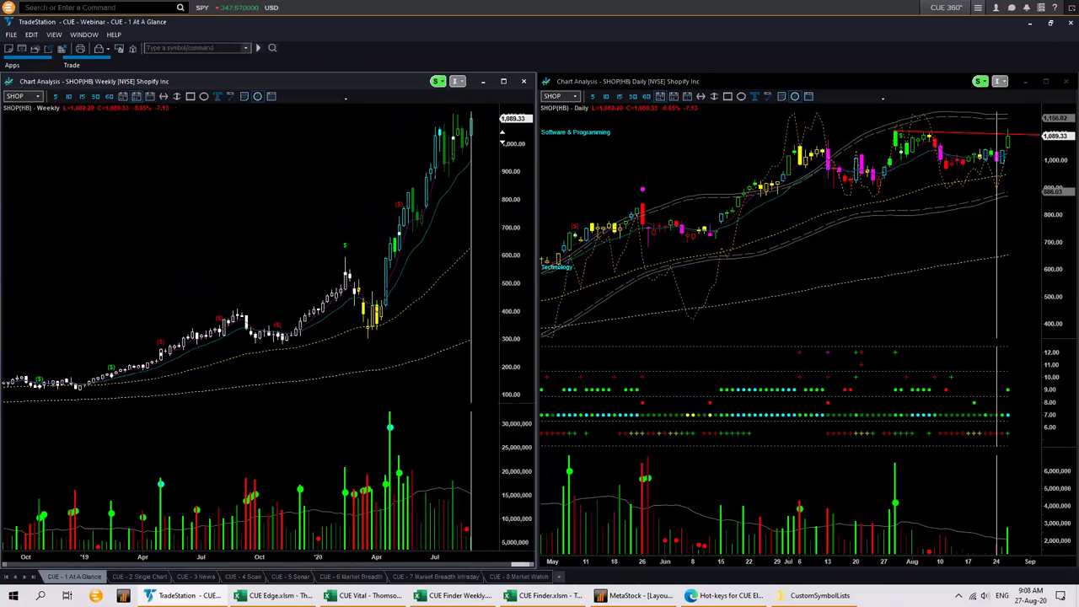
# Toggle the left chart to daily and back to weekly, then open CUE - 2 Single Chart.
pyautogui.click(122, 96)
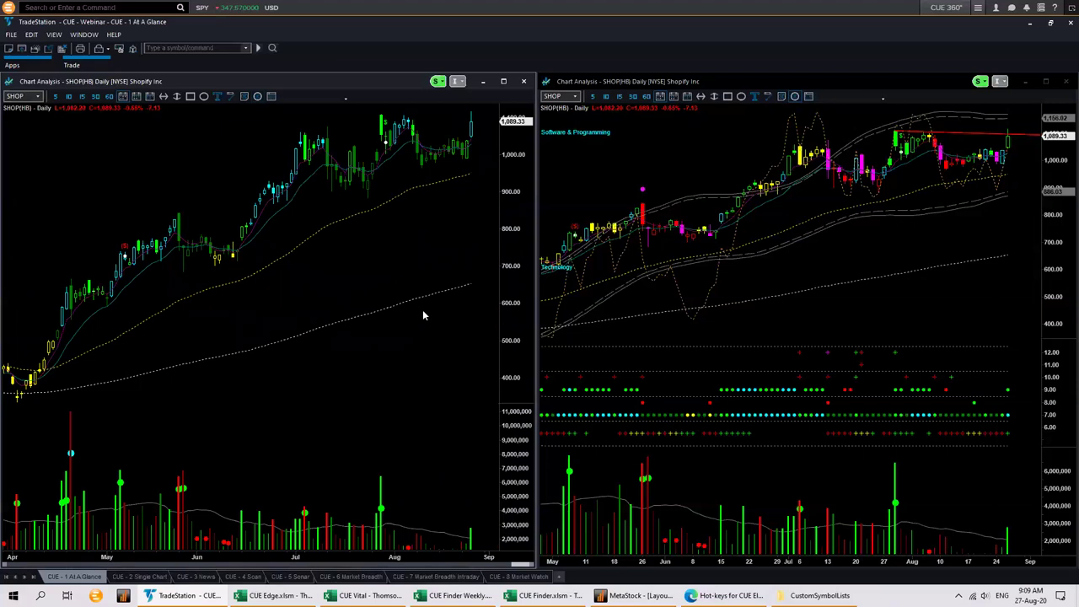
pyautogui.press('w')
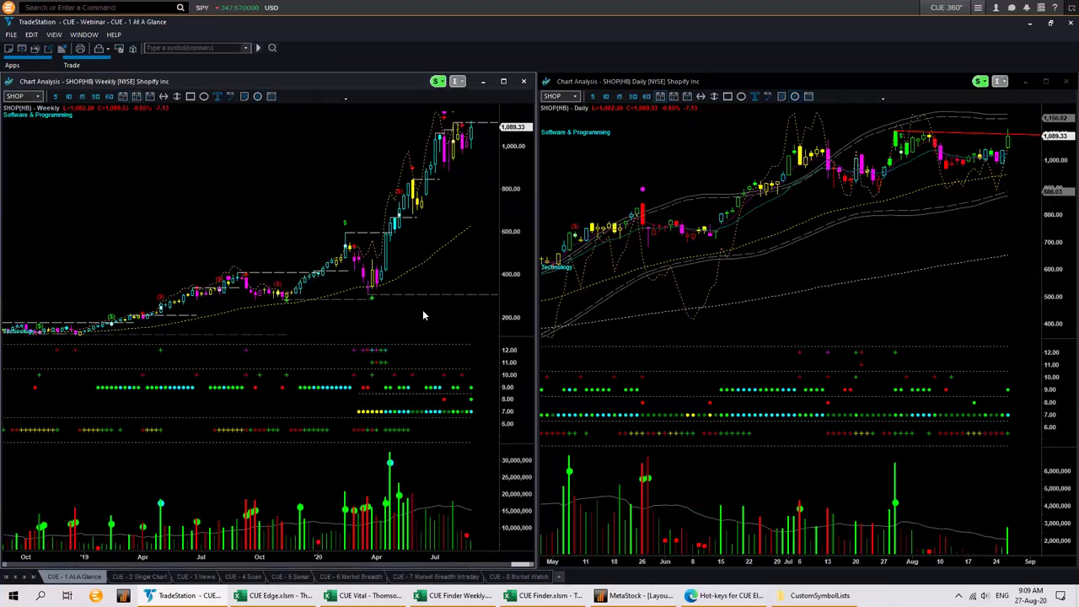
pyautogui.scroll(1, 423, 315)
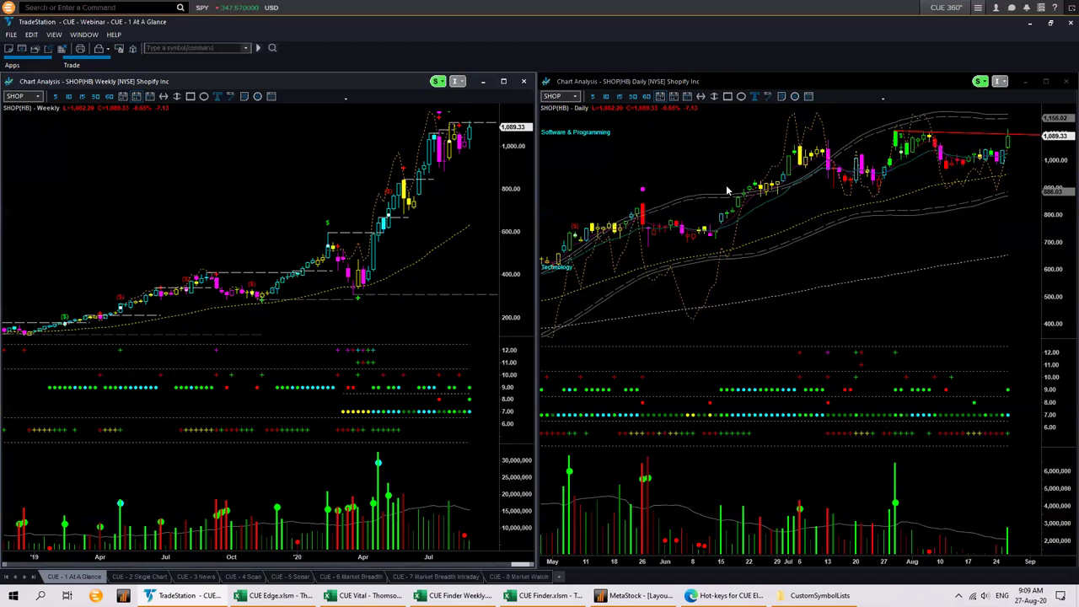
pyautogui.click(924, 332)
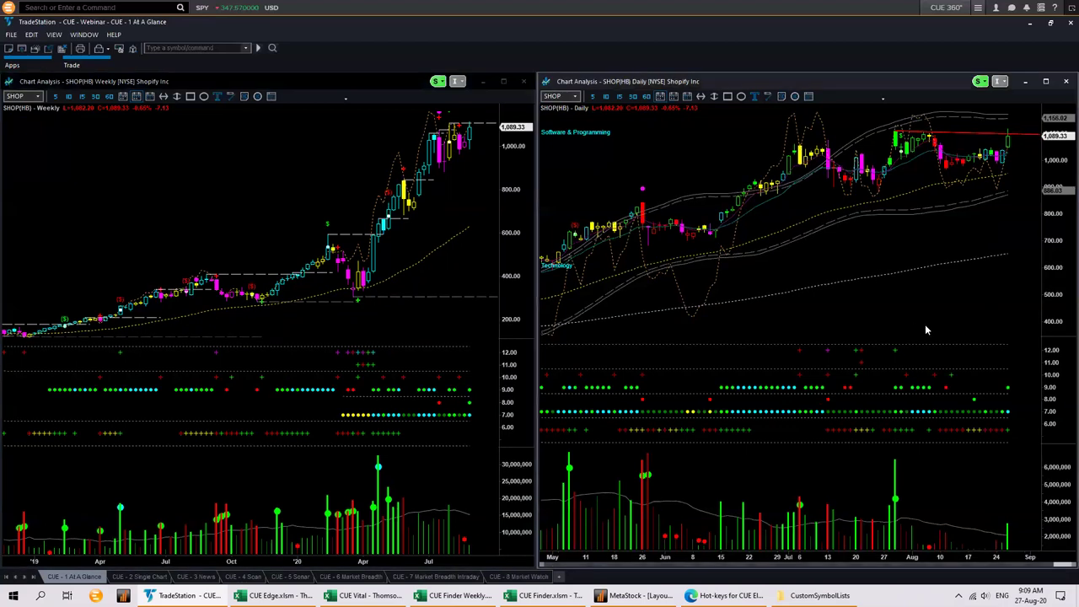
pyautogui.click(156, 577)
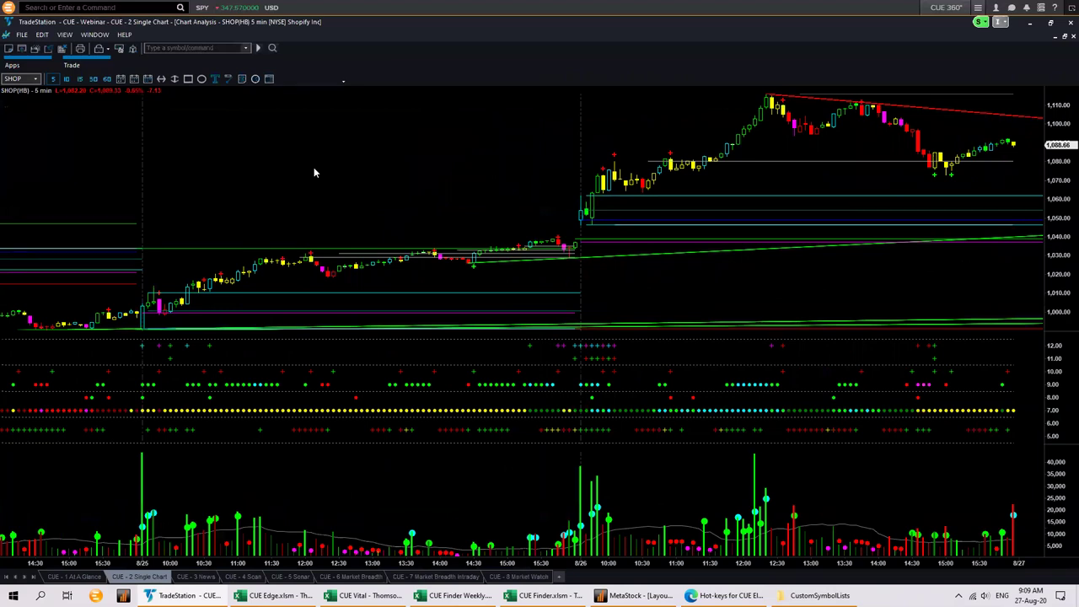
# Set SHOP to 10-minute bars, mark the 8/26 gap with arrows, then open CUE - 5 Sonar.
pyautogui.write('10')
pyautogui.press('Return')
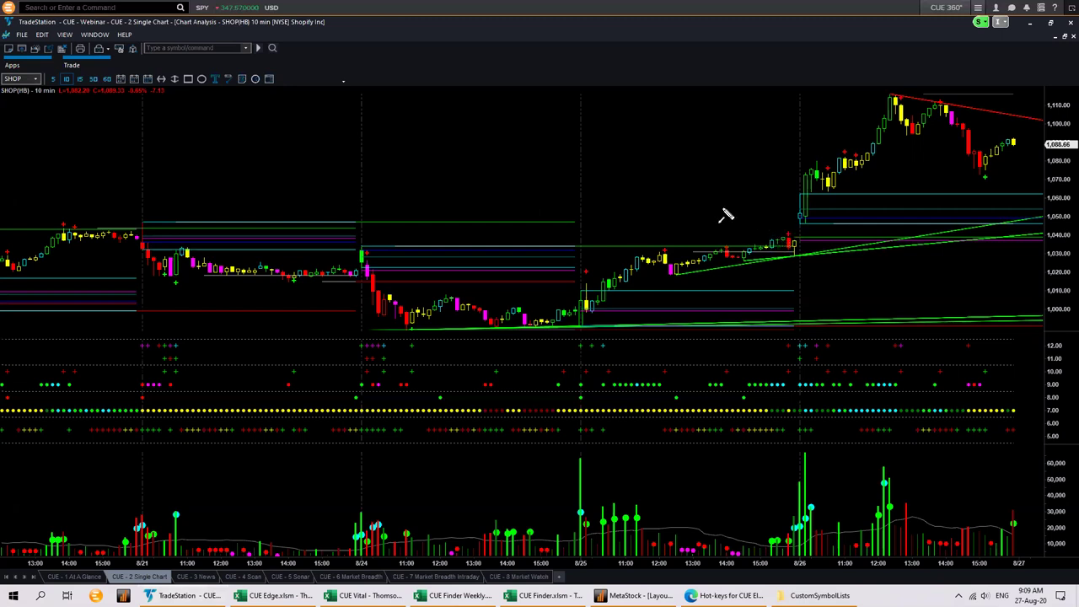
pyautogui.moveTo(725, 200); pyautogui.dragTo(802, 224)
pyautogui.moveTo(802, 232); pyautogui.dragTo(842, 236)
pyautogui.press('Escape')
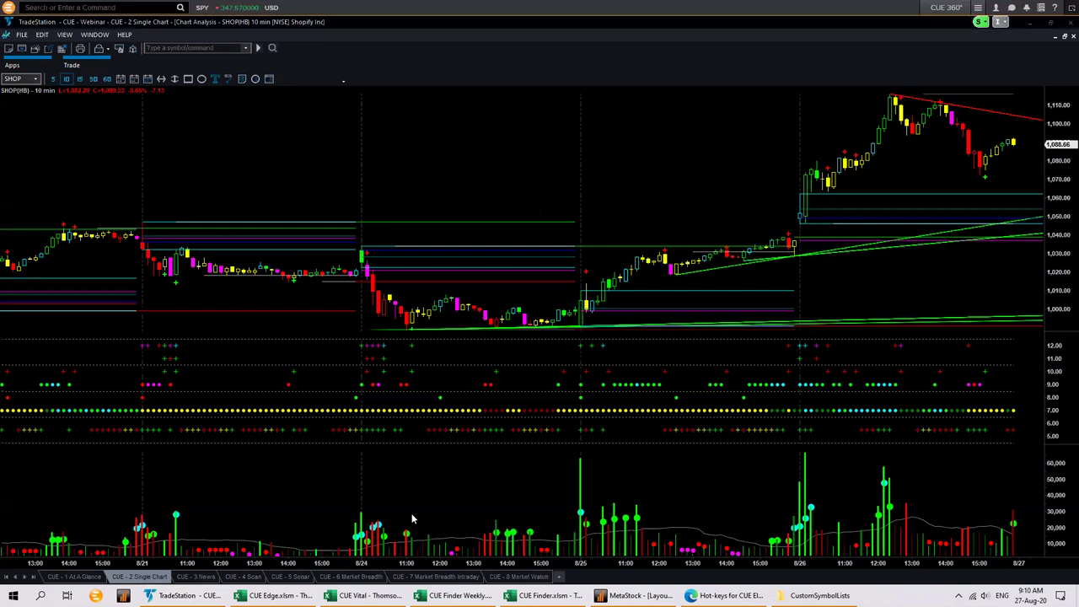
pyautogui.click(289, 578)
pyautogui.click(314, 344)
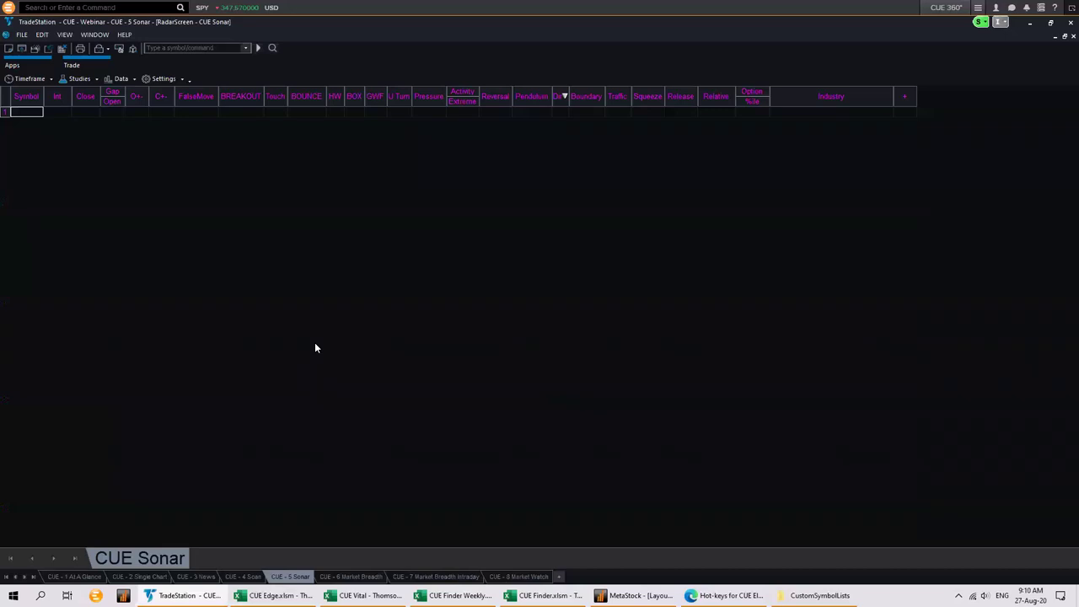
# Add SHOP to the radar screen and point out its 1.1% Gap/Open, 3.9% O+- and 5.8% C+- readings.
pyautogui.write('SHOP')
pyautogui.press('Return')
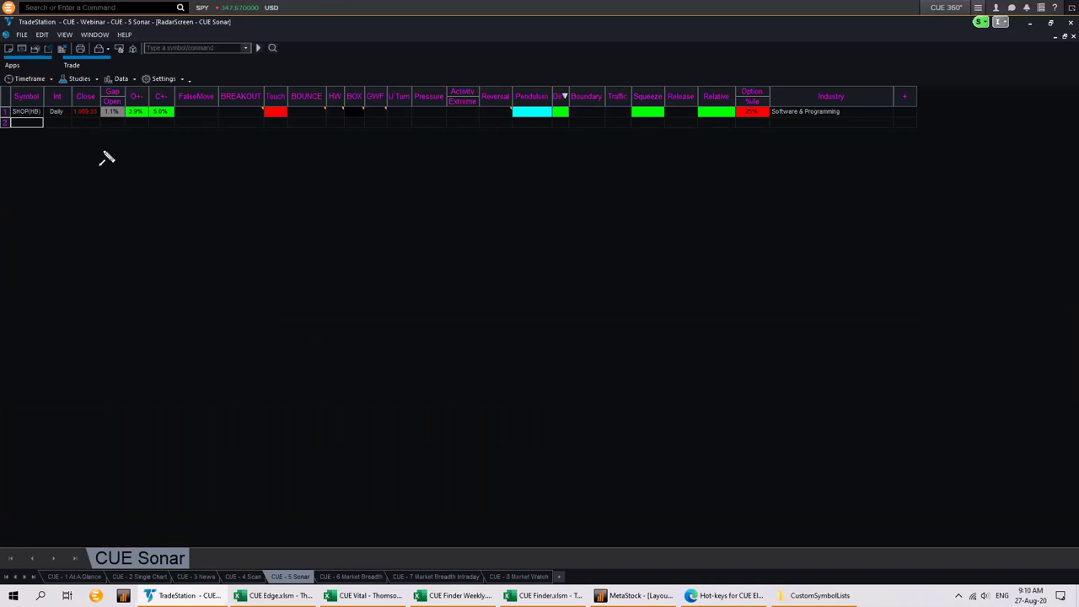
pyautogui.moveTo(78, 152); pyautogui.dragTo(107, 120)
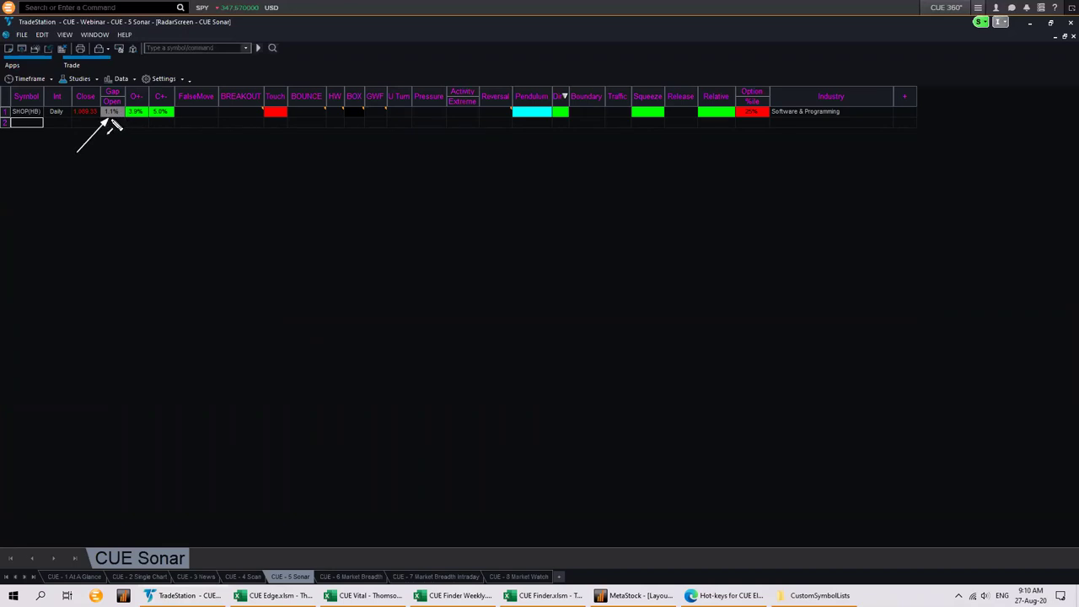
pyautogui.moveTo(125, 146); pyautogui.dragTo(136, 120)
pyautogui.moveTo(181, 143); pyautogui.dragTo(160, 119)
# Point out the Touch, Pendulum, Squeeze, Relative and Option %ile signals, then clear the arrows.
pyautogui.moveTo(249, 137); pyautogui.dragTo(268, 123)
pyautogui.moveTo(516, 128); pyautogui.dragTo(565, 123)
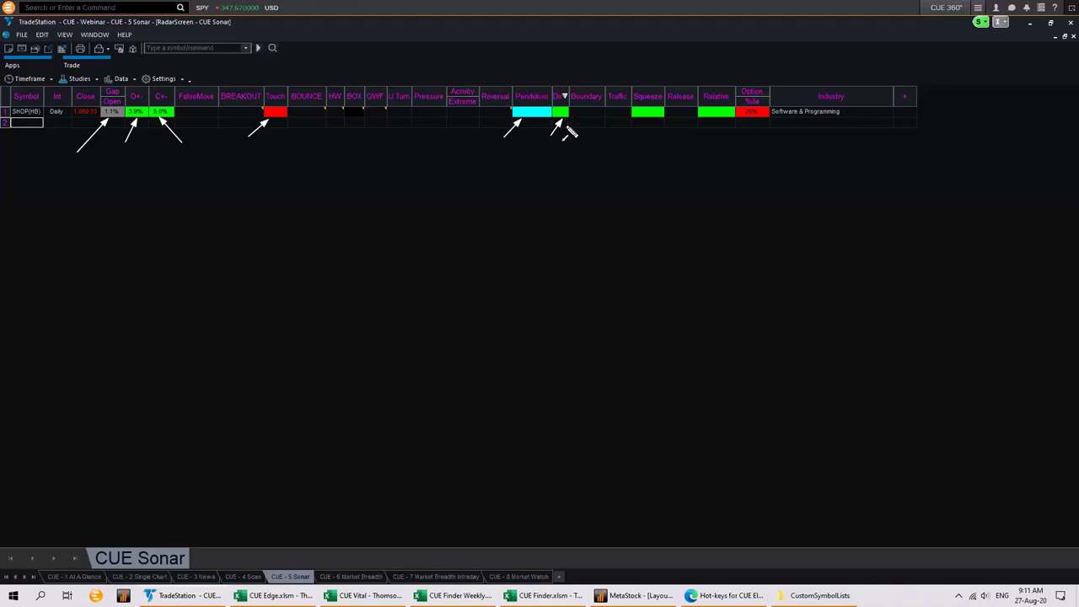
pyautogui.moveTo(632, 131); pyautogui.dragTo(645, 120)
pyautogui.moveTo(706, 132); pyautogui.dragTo(716, 120)
pyautogui.moveTo(742, 129); pyautogui.dragTo(754, 120)
pyautogui.moveTo(99, 147); pyautogui.dragTo(123, 124)
pyautogui.press('Escape')
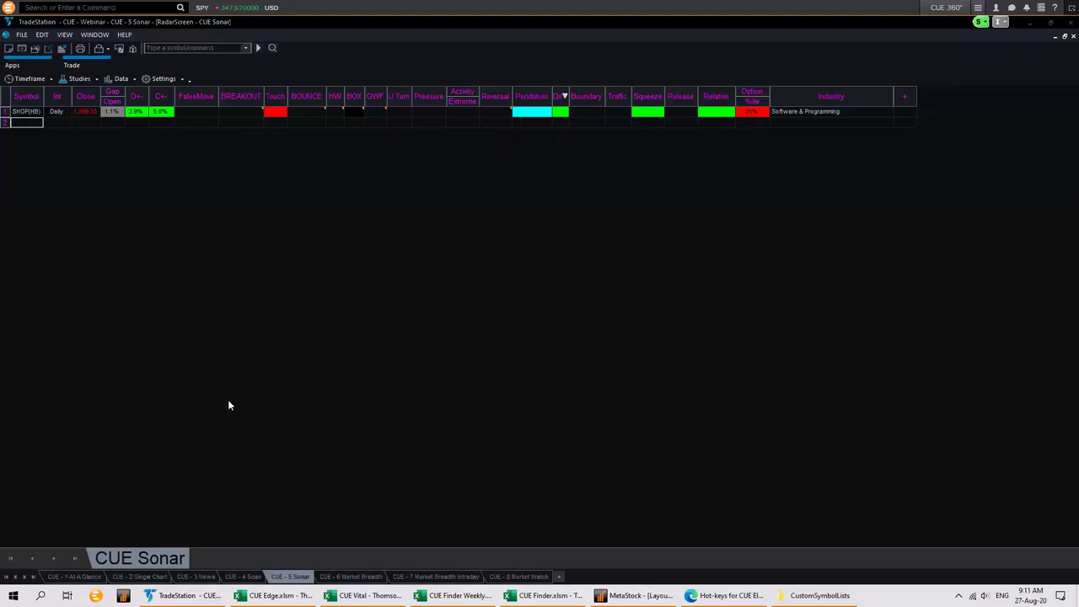
# Return to CUE - 2 Single Chart, mark the 8/26 gap-up bar, and switch to 5-minute bars.
pyautogui.click(140, 576)
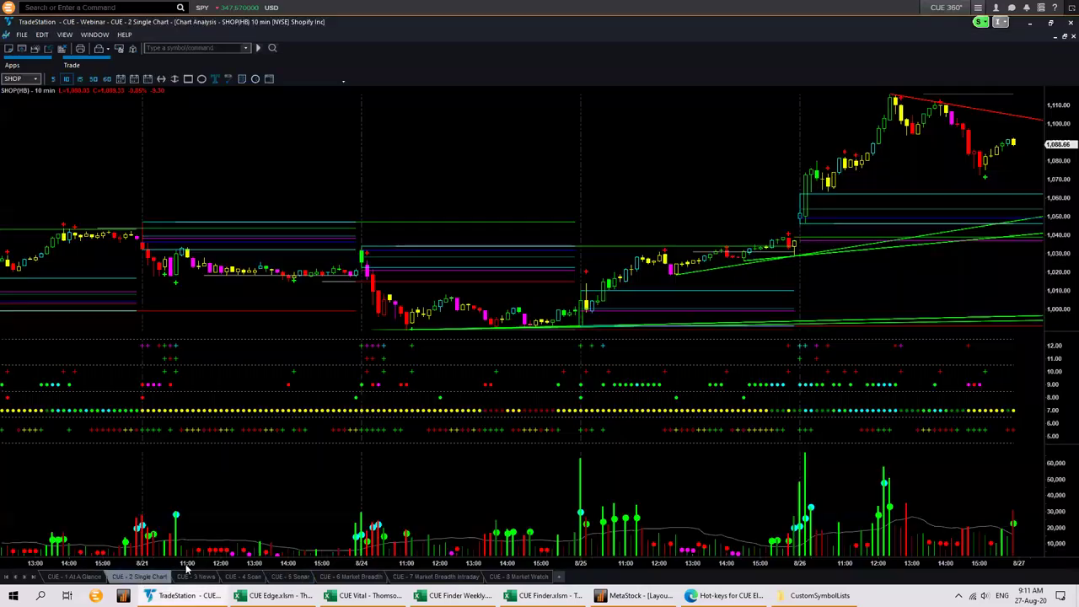
pyautogui.moveTo(742, 185); pyautogui.dragTo(801, 222)
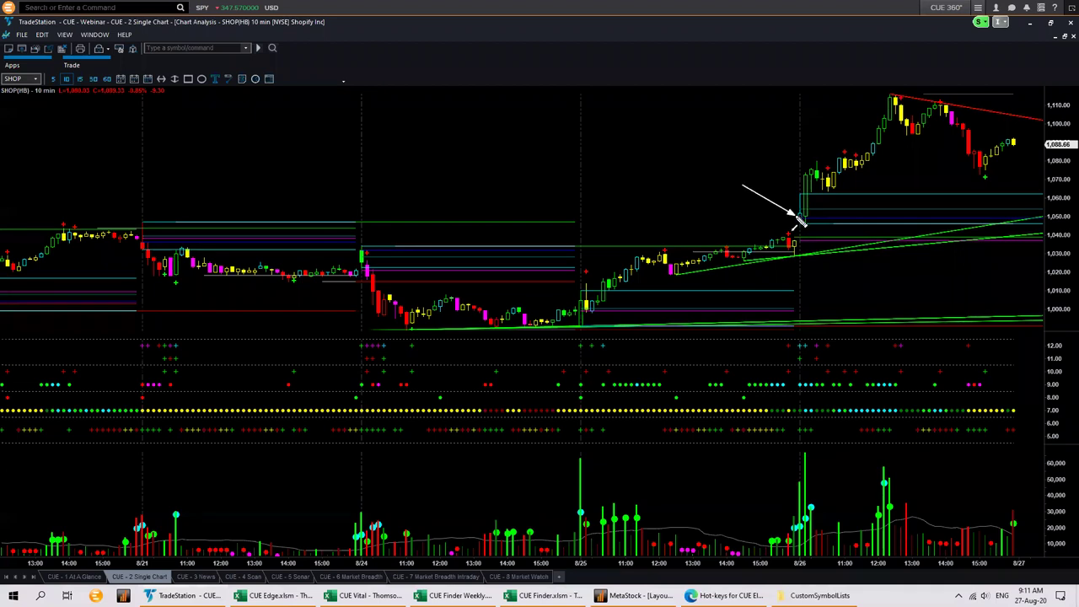
pyautogui.moveTo(774, 175)
pyautogui.mouseDown()
pyautogui.moveTo(803, 201)
pyautogui.moveTo(858, 201)
pyautogui.moveTo(851, 226)
pyautogui.moveTo(867, 230)
pyautogui.mouseUp()
pyautogui.click(52, 78)
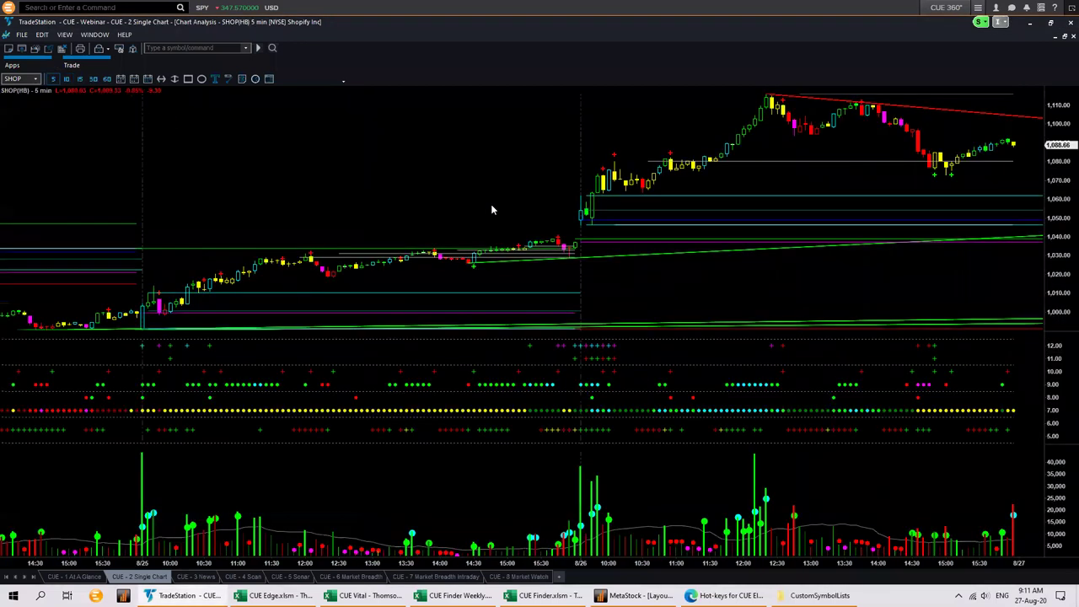
# Annotate the 8/26 gap candles with arrows at 1,050, 1,065, 1,080 and 1,110, then clear them.
pyautogui.moveTo(554, 163); pyautogui.dragTo(596, 198)
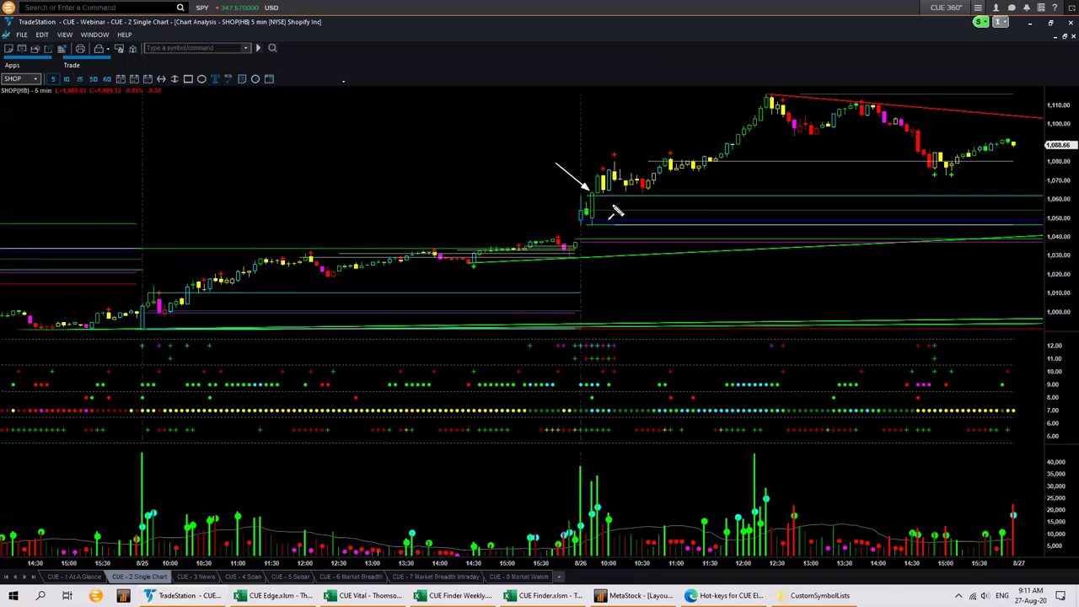
pyautogui.moveTo(587, 234); pyautogui.dragTo(635, 236)
pyautogui.moveTo(665, 161); pyautogui.dragTo(755, 162)
pyautogui.moveTo(826, 94); pyautogui.dragTo(915, 102)
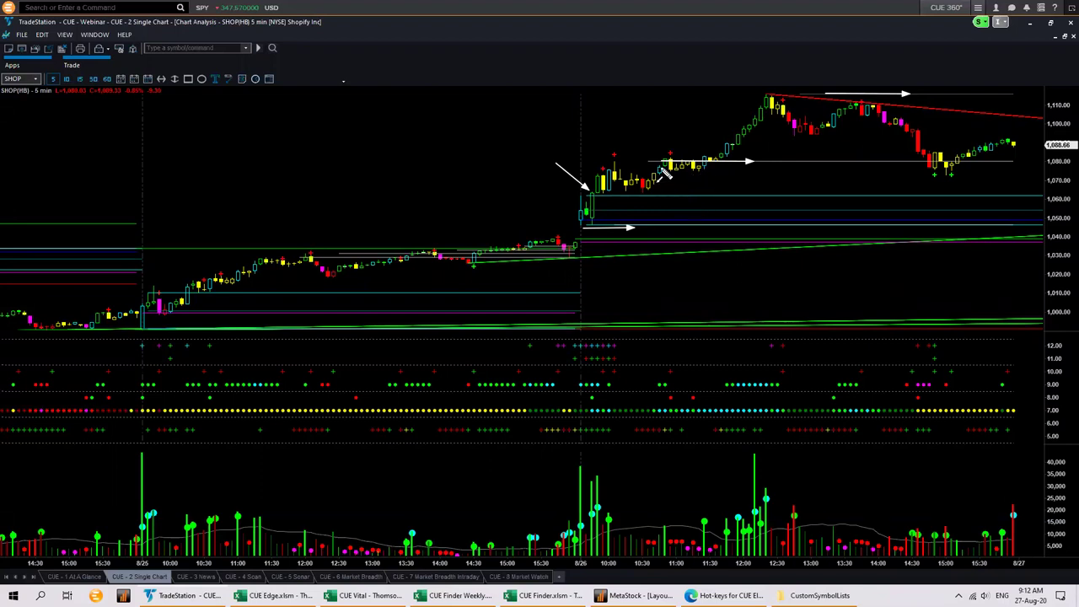
pyautogui.moveTo(645, 134); pyautogui.dragTo(665, 157)
pyautogui.moveTo(655, 226); pyautogui.dragTo(740, 227)
pyautogui.moveTo(702, 115); pyautogui.dragTo(689, 163)
pyautogui.moveTo(599, 195); pyautogui.dragTo(679, 196)
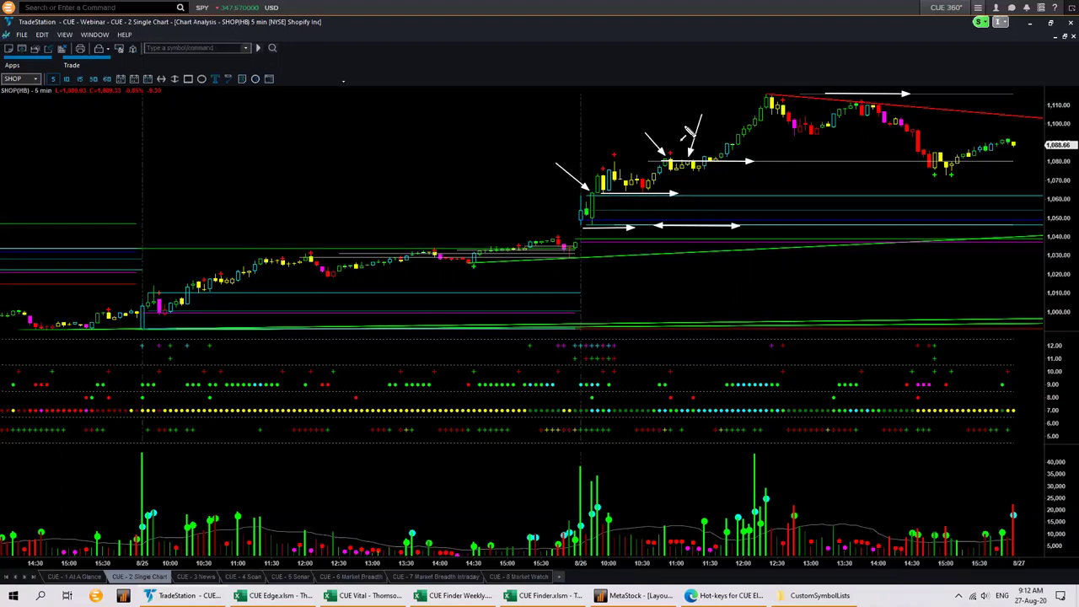
pyautogui.press('Escape')
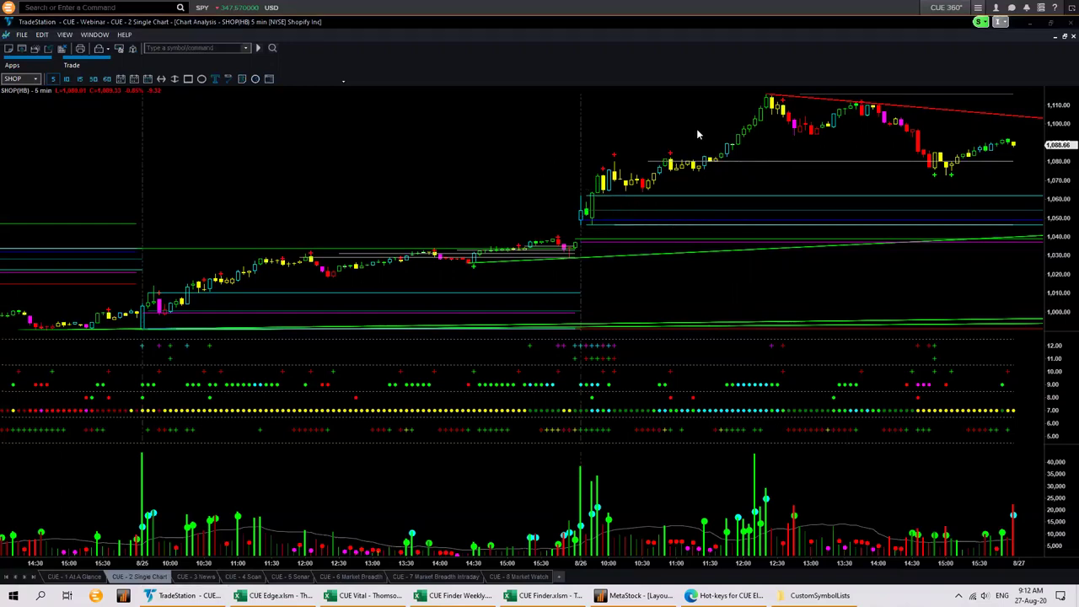
# On the CUE - 1 At A Glance workspace, chart gld (SPDR Gold Trust) in place of SHOP.
pyautogui.click(74, 577)
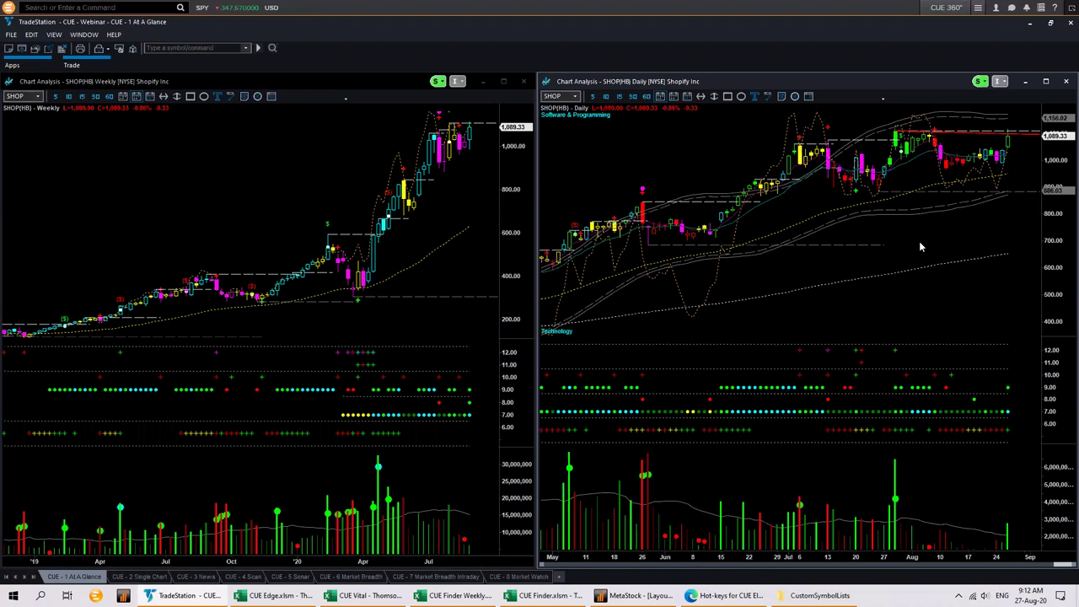
pyautogui.write('gld')
pyautogui.press('Return')
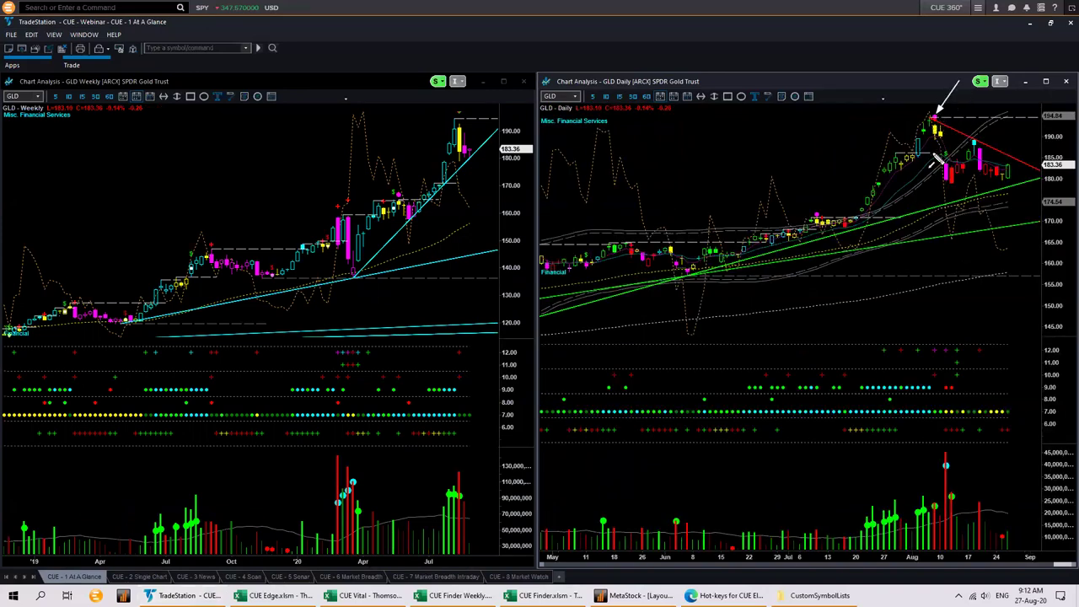
# Mark the GLD peak candle with arrows, enable Global Tracking, and open CUE - 2 Single Chart.
pyautogui.moveTo(935, 128)
pyautogui.mouseDown()
pyautogui.moveTo(944, 432)
pyautogui.moveTo(944, 411)
pyautogui.mouseUp()
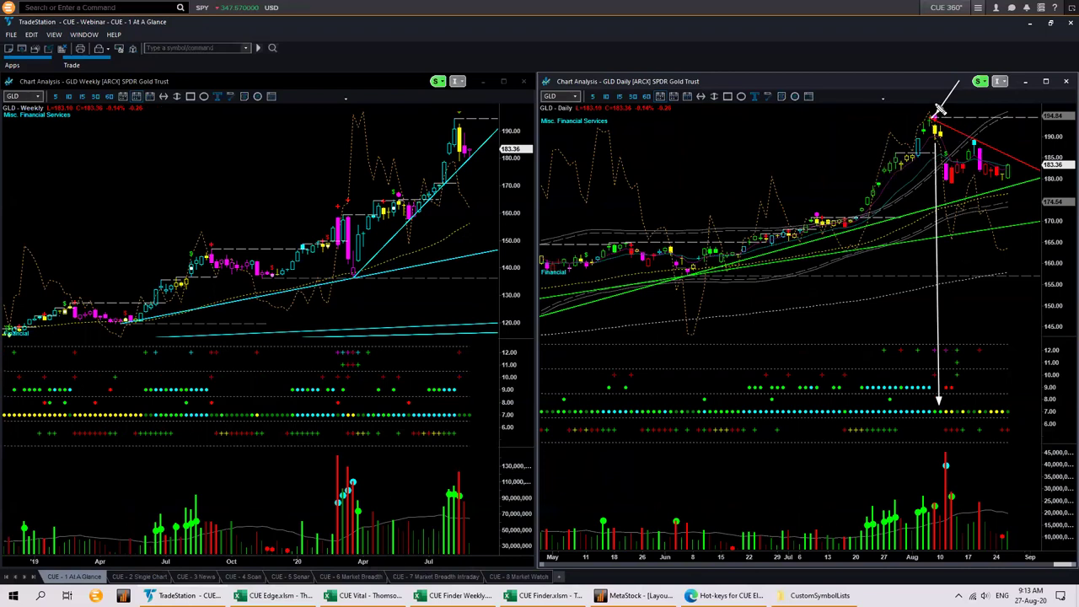
pyautogui.moveTo(966, 101); pyautogui.dragTo(949, 122)
pyautogui.press('Escape')
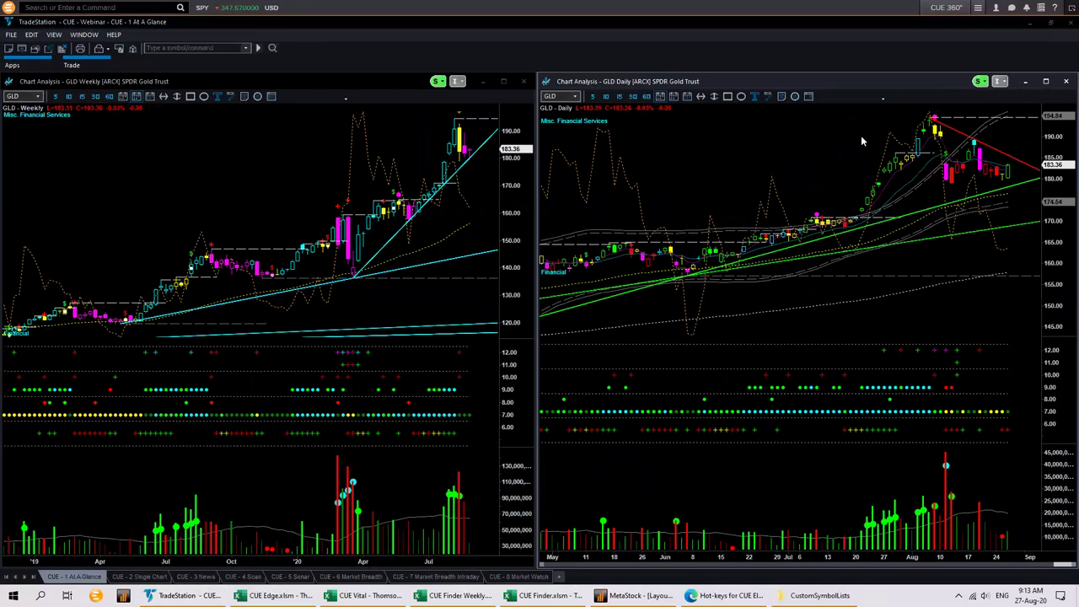
pyautogui.click(796, 99)
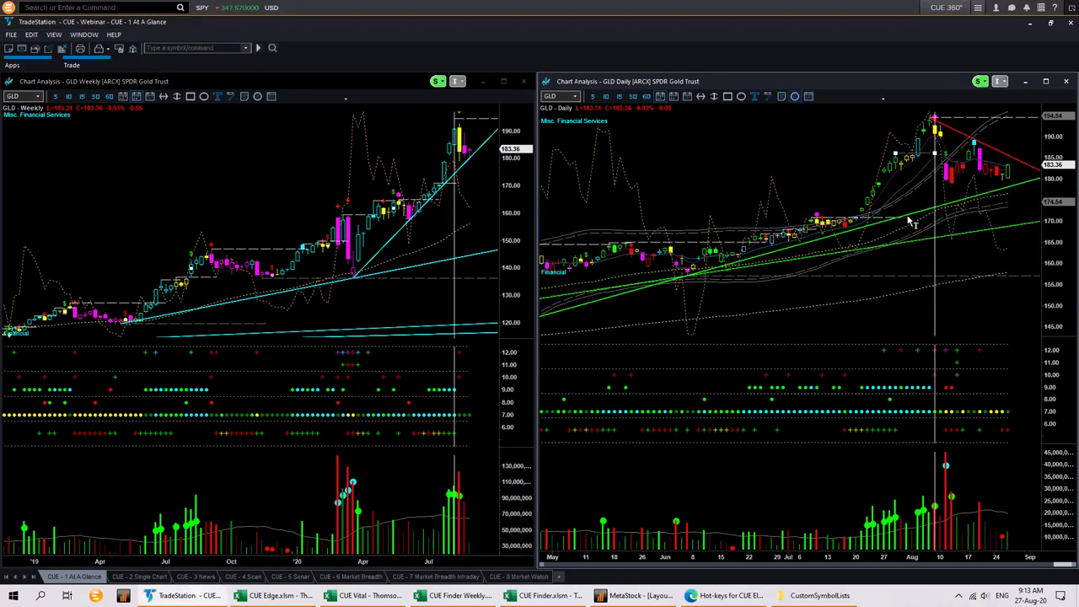
pyautogui.click(140, 577)
# Scroll the GLD 5-minute chart to 8/10 and draw arrows at the opening and early 8/10 candles.
pyautogui.scroll(6, 260, 322)
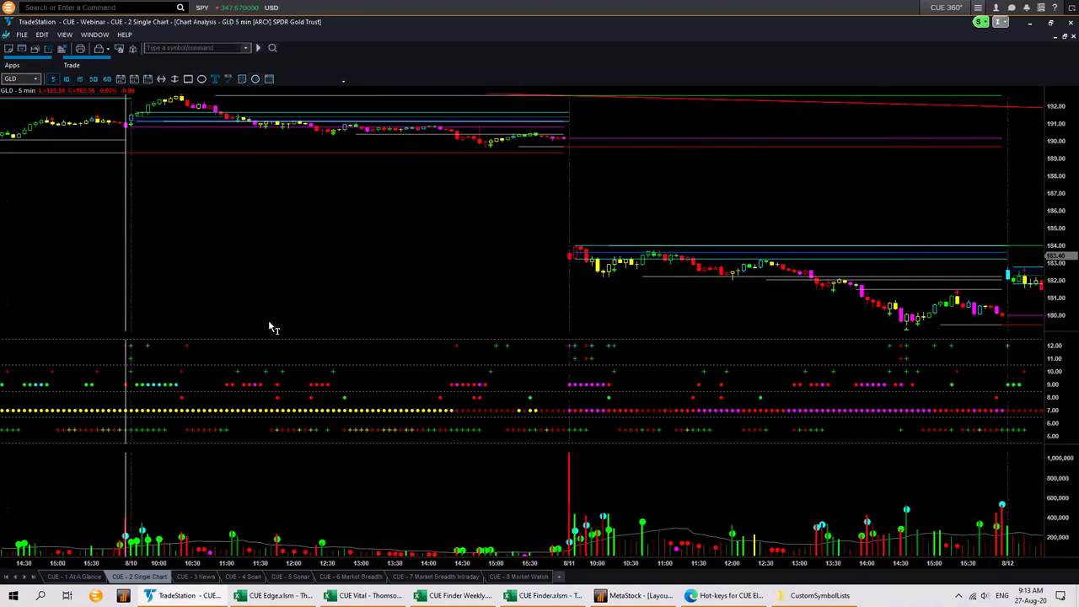
pyautogui.scroll(3, 278, 322)
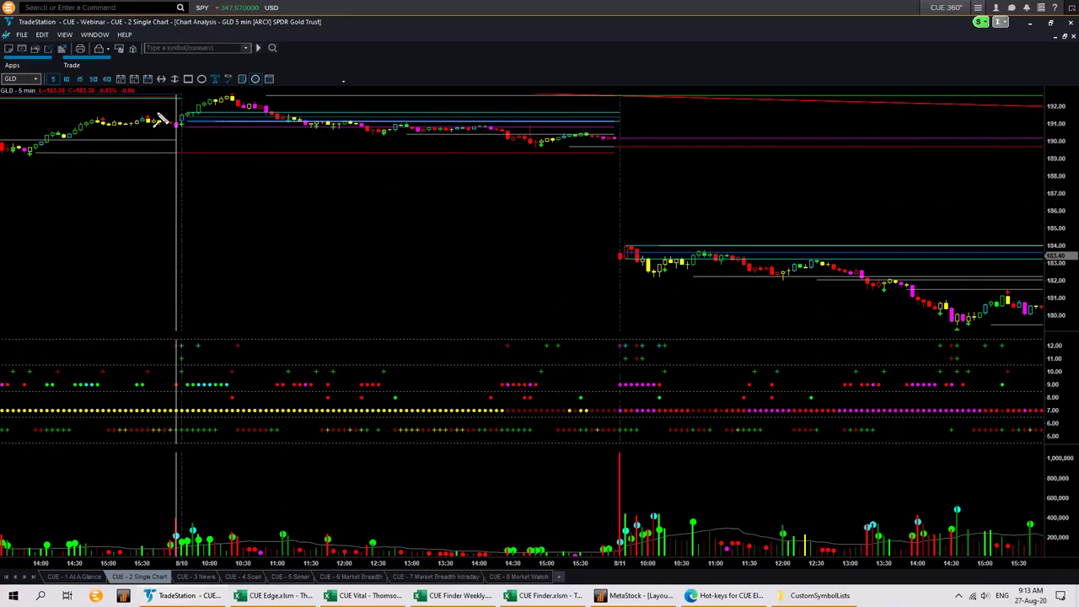
pyautogui.moveTo(159, 106); pyautogui.dragTo(190, 116)
pyautogui.moveTo(264, 51); pyautogui.dragTo(235, 95)
# Draw arrows at the yellow 10:30 peak candle and a long line down to its volume bar.
pyautogui.moveTo(151, 96); pyautogui.dragTo(215, 96)
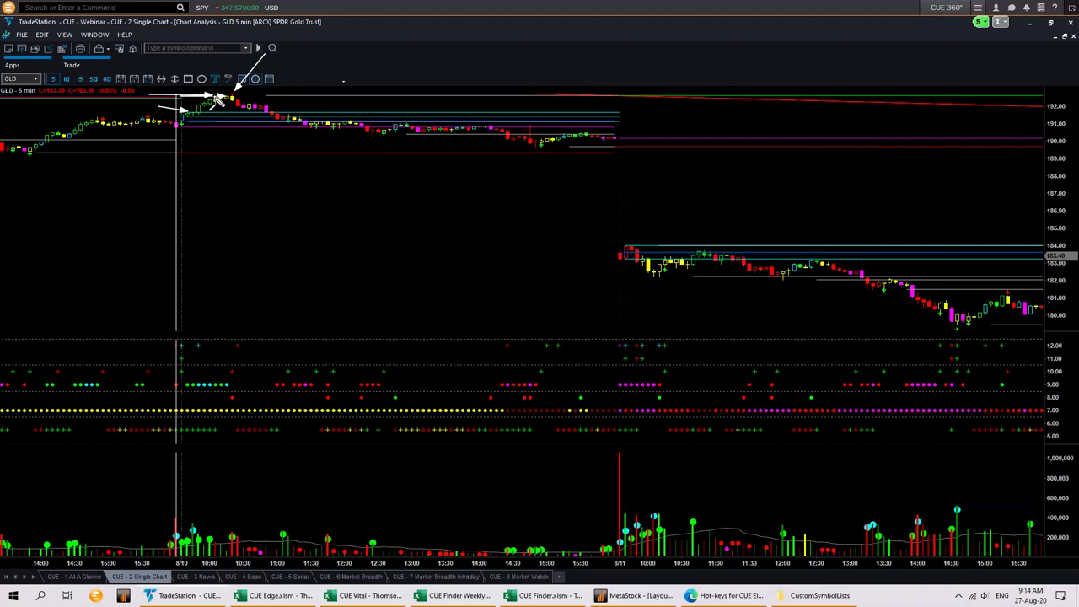
pyautogui.moveTo(221, 64); pyautogui.dragTo(237, 95)
pyautogui.moveTo(232, 108)
pyautogui.mouseDown()
pyautogui.moveTo(249, 500)
pyautogui.moveTo(242, 459)
pyautogui.moveTo(238, 538)
pyautogui.mouseUp()
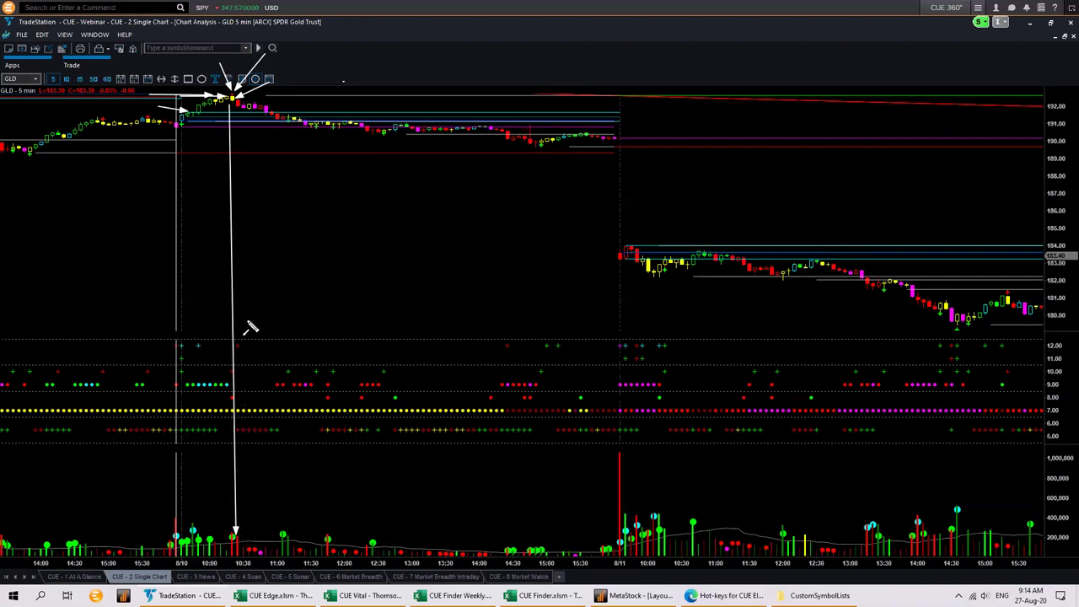
# Clear the earlier arrows and draw two horizontal arrows along the price after the 8/10 peak.
pyautogui.press('Escape')
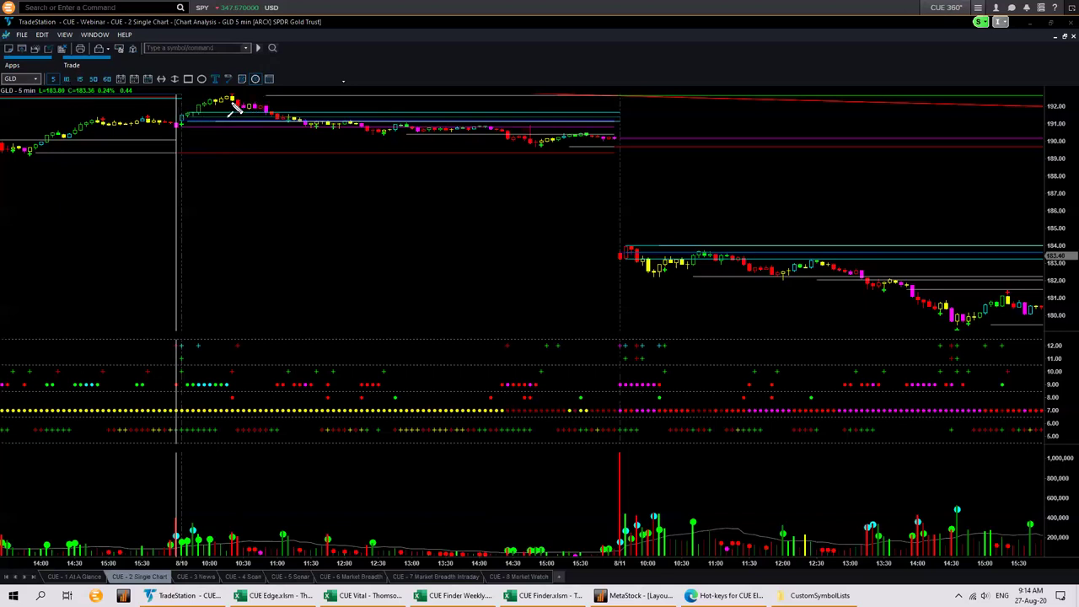
pyautogui.moveTo(235, 101); pyautogui.dragTo(319, 102)
pyautogui.moveTo(239, 94); pyautogui.dragTo(298, 92)
# Add a small arrow below, trace the 8/10 afternoon decline, and point down at the last 8/10 bar.
pyautogui.moveTo(234, 110); pyautogui.dragTo(304, 116)
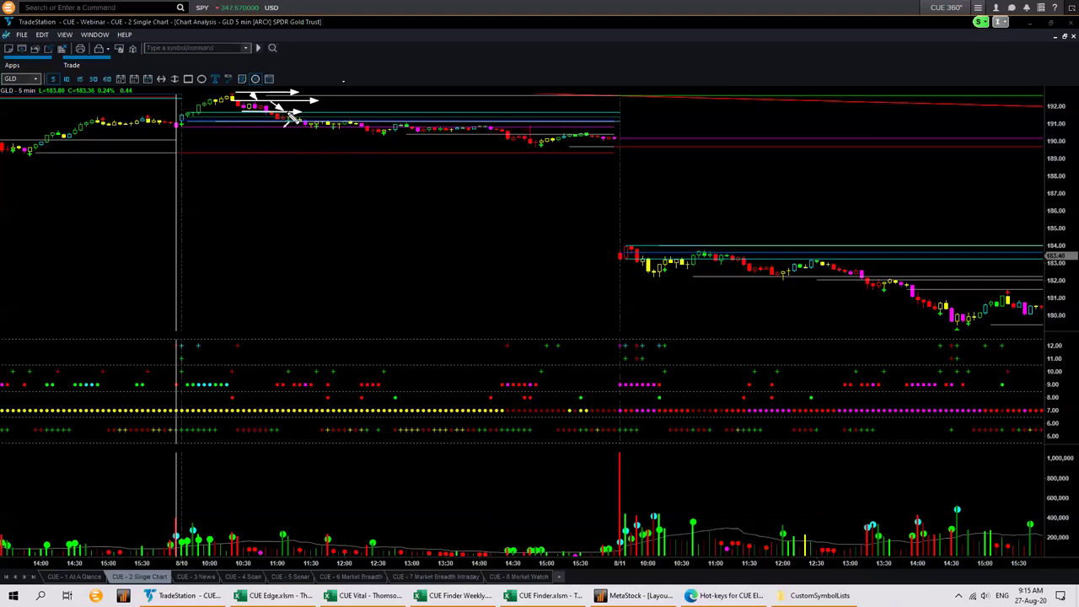
pyautogui.moveTo(286, 113); pyautogui.dragTo(594, 143)
pyautogui.moveTo(628, 106)
pyautogui.mouseDown()
pyautogui.moveTo(610, 151)
pyautogui.moveTo(616, 241)
pyautogui.mouseUp()
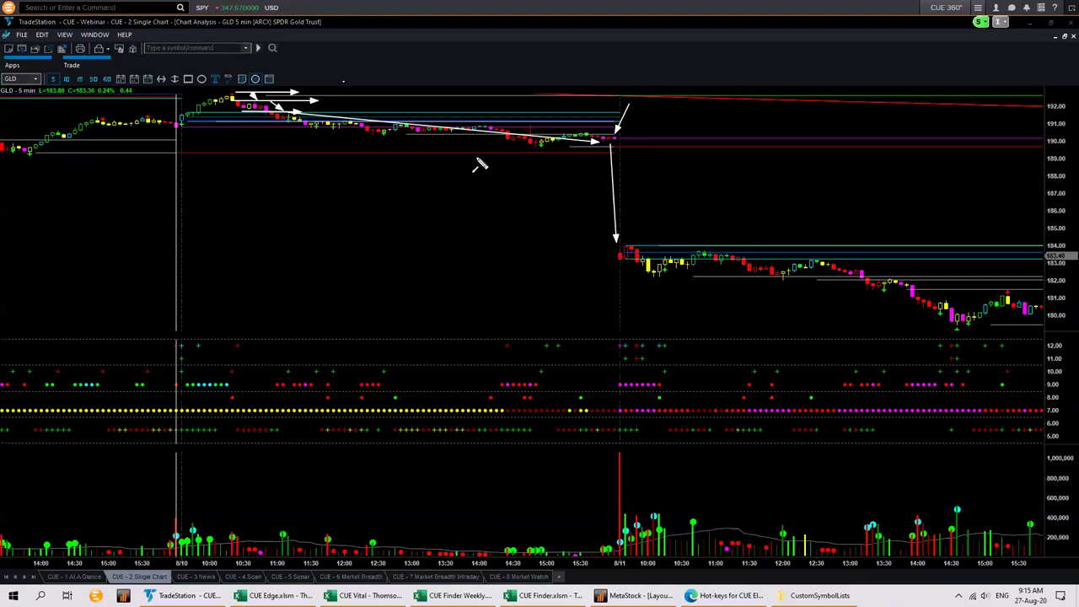
# Draw arrows down to the 8/11 gap-down bar and short arrows on either side of the price drop.
pyautogui.moveTo(656, 106); pyautogui.dragTo(621, 144)
pyautogui.moveTo(620, 145); pyautogui.dragTo(627, 247)
pyautogui.moveTo(624, 252); pyautogui.dragTo(643, 279)
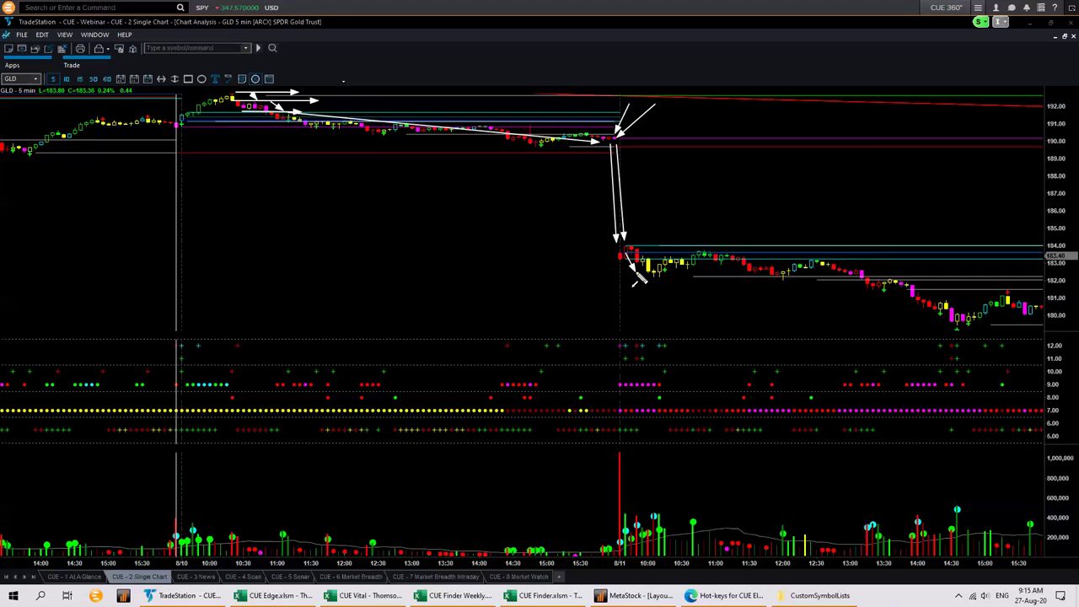
pyautogui.moveTo(602, 270); pyautogui.dragTo(624, 262)
pyautogui.moveTo(630, 271)
pyautogui.mouseDown()
pyautogui.moveTo(667, 268)
pyautogui.moveTo(665, 246)
pyautogui.moveTo(684, 248)
pyautogui.mouseUp()
# Mark the 8/11 afternoon decline, plus more arrows at the early 8/11 candles, the 8/10 top and the gap bars.
pyautogui.moveTo(853, 286); pyautogui.dragTo(973, 295)
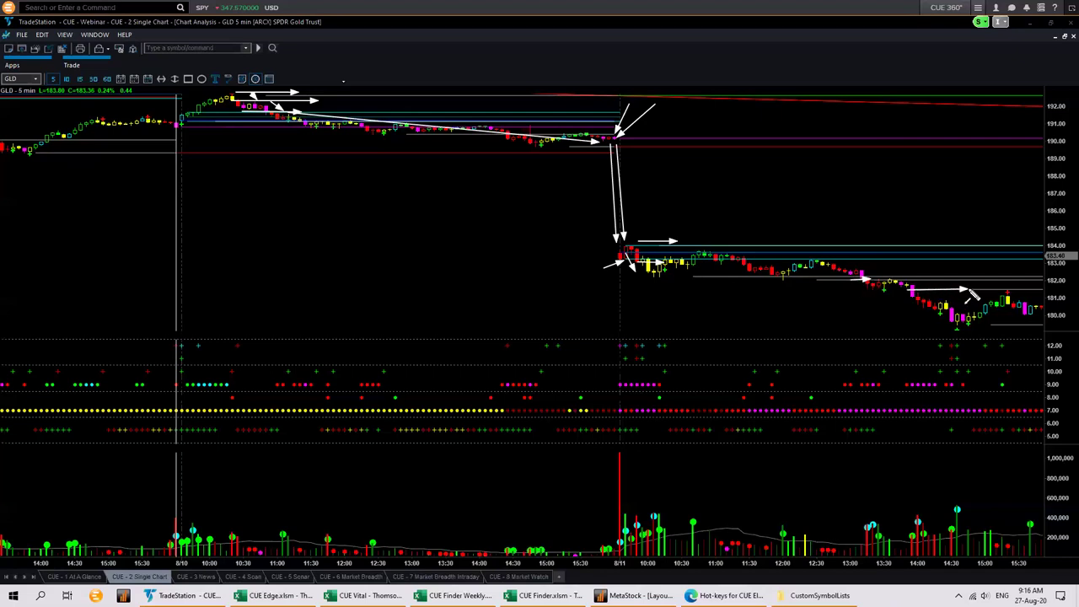
pyautogui.moveTo(877, 263); pyautogui.dragTo(915, 290)
pyautogui.moveTo(673, 243); pyautogui.dragTo(684, 255)
pyautogui.moveTo(210, 77); pyautogui.dragTo(229, 96)
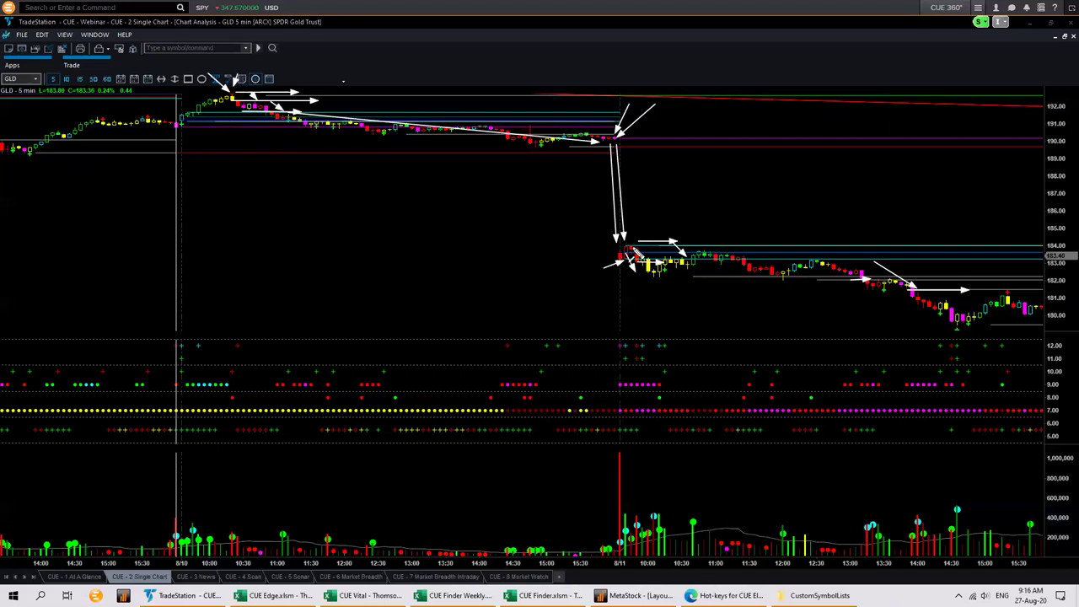
pyautogui.moveTo(629, 253); pyautogui.dragTo(643, 283)
pyautogui.moveTo(631, 148); pyautogui.dragTo(655, 245)
# Clear all annotations and draw arrows at the 8/10 peak, the rising candles and the decline after it.
pyautogui.press('Escape')
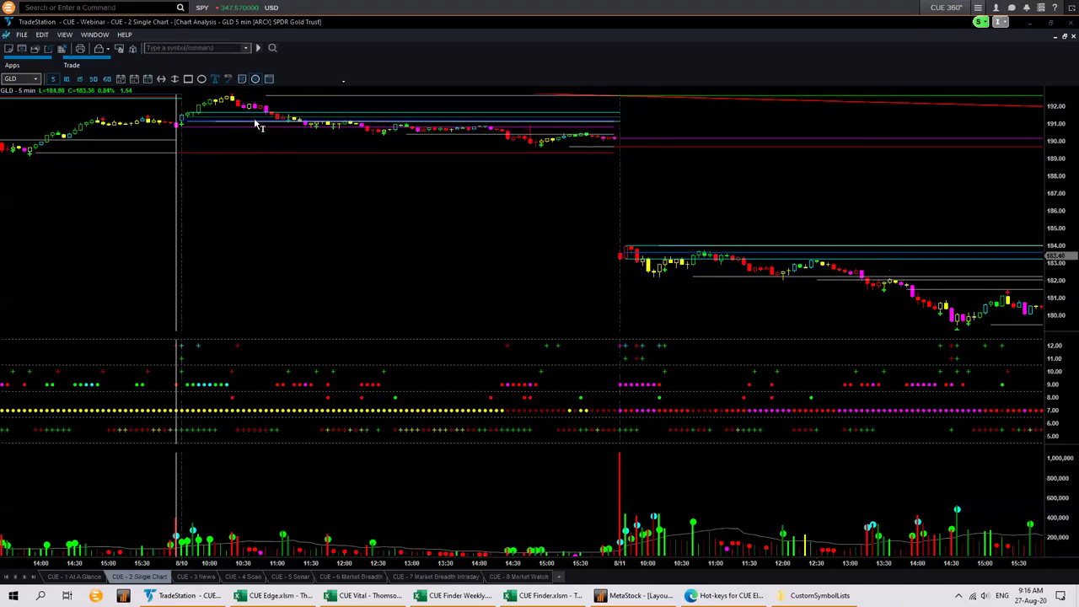
pyautogui.moveTo(253, 61); pyautogui.dragTo(237, 97)
pyautogui.moveTo(215, 113); pyautogui.dragTo(231, 100)
pyautogui.moveTo(297, 124); pyautogui.dragTo(295, 122)
# Point arrows at the yellow peak candle and its level, an early 8/11 candle, and the 10:30 volume bar.
pyautogui.moveTo(209, 76); pyautogui.dragTo(230, 90)
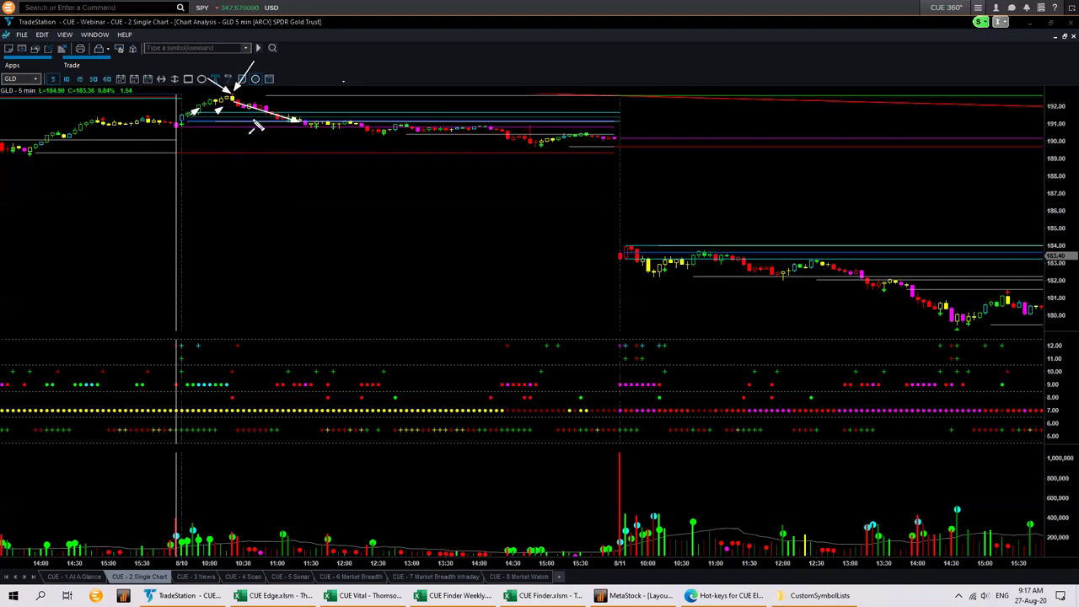
pyautogui.moveTo(237, 100); pyautogui.dragTo(295, 100)
pyautogui.moveTo(646, 245)
pyautogui.mouseDown()
pyautogui.moveTo(661, 268)
pyautogui.moveTo(654, 261)
pyautogui.mouseUp()
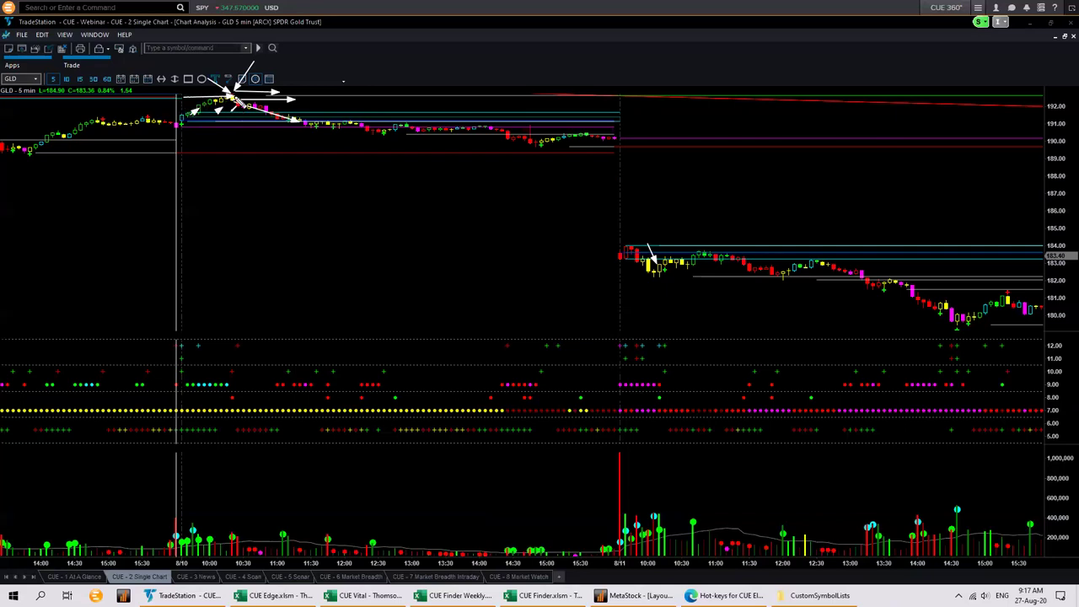
pyautogui.moveTo(242, 485); pyautogui.dragTo(234, 529)
# Clear the arrows, turn off the vertical tracking line, and switch to the CUE - 1 At A Glance workspace.
pyautogui.press('Escape')
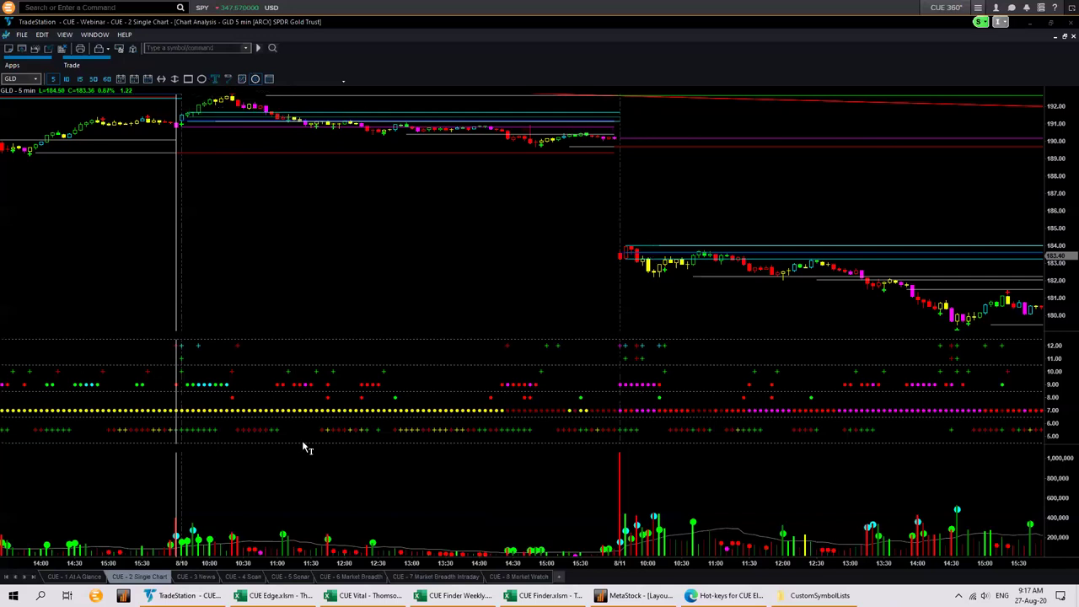
pyautogui.click(256, 80)
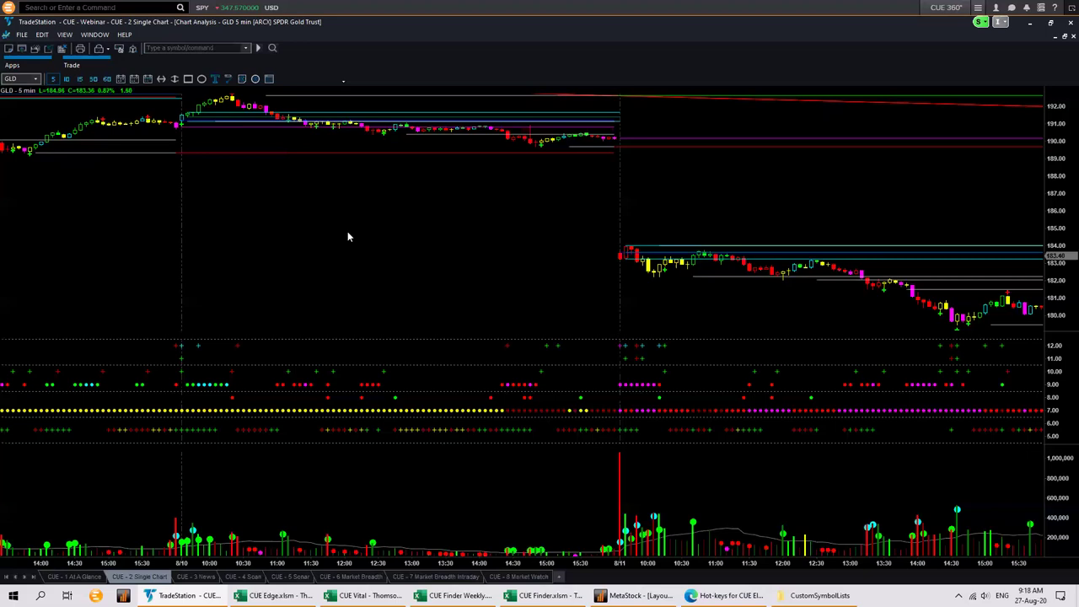
pyautogui.click(74, 576)
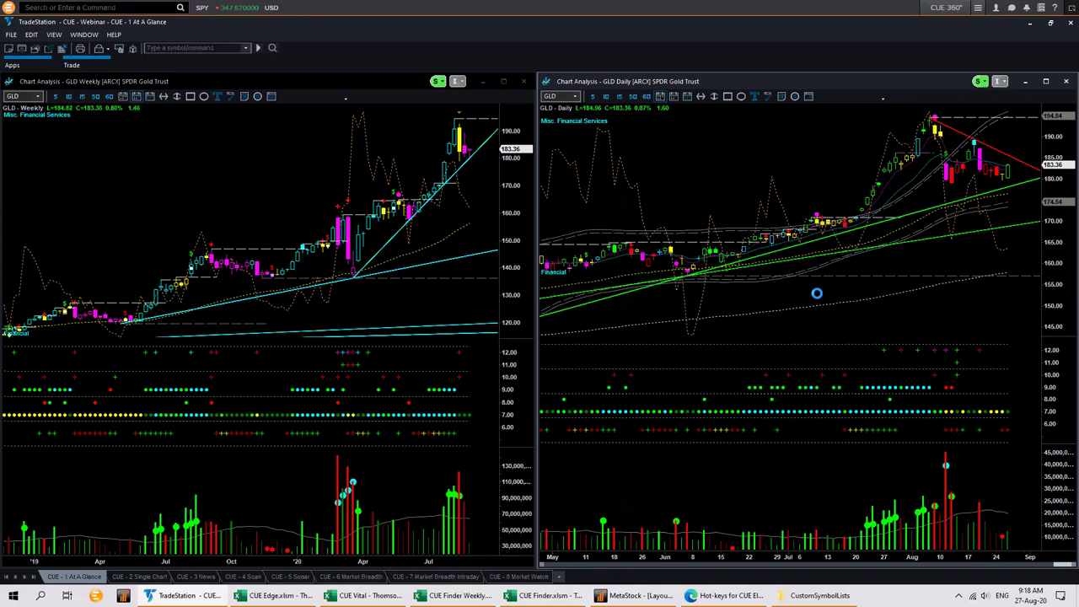
# On the GLD Daily chart, draw arrows at the green trendline, the lower dotted line and the late-July rally candles.
pyautogui.moveTo(761, 289); pyautogui.dragTo(805, 264)
pyautogui.moveTo(794, 334); pyautogui.dragTo(824, 317)
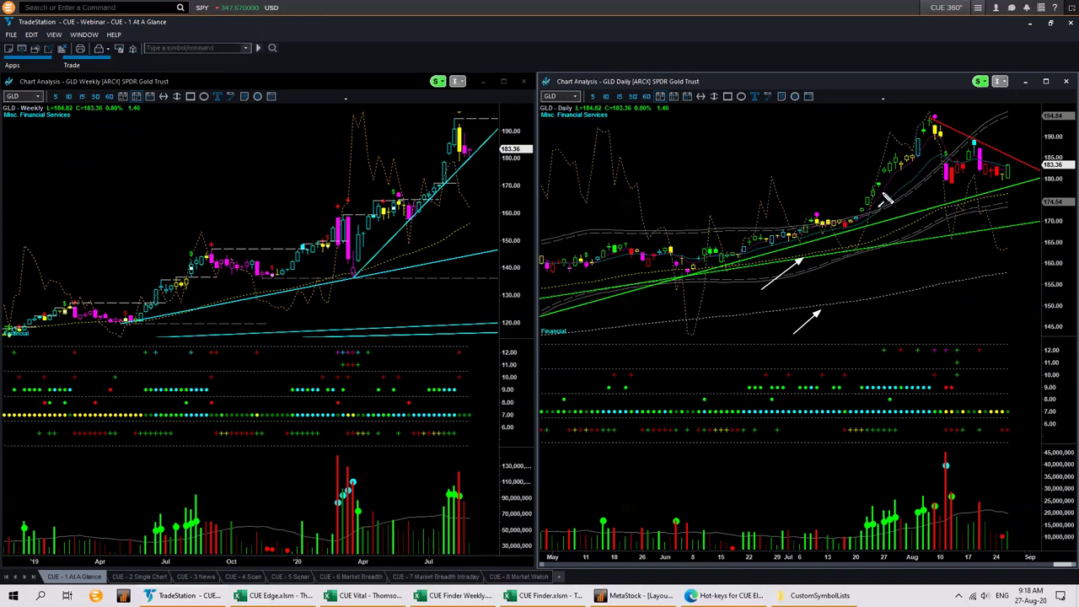
pyautogui.moveTo(882, 192); pyautogui.dragTo(912, 179)
pyautogui.moveTo(889, 193); pyautogui.dragTo(903, 179)
pyautogui.moveTo(856, 253); pyautogui.dragTo(868, 240)
pyautogui.moveTo(878, 300); pyautogui.dragTo(913, 295)
# Clear the arrows, scroll the daily chart back in time, and mark the April candles where the trendline starts.
pyautogui.press('Escape')
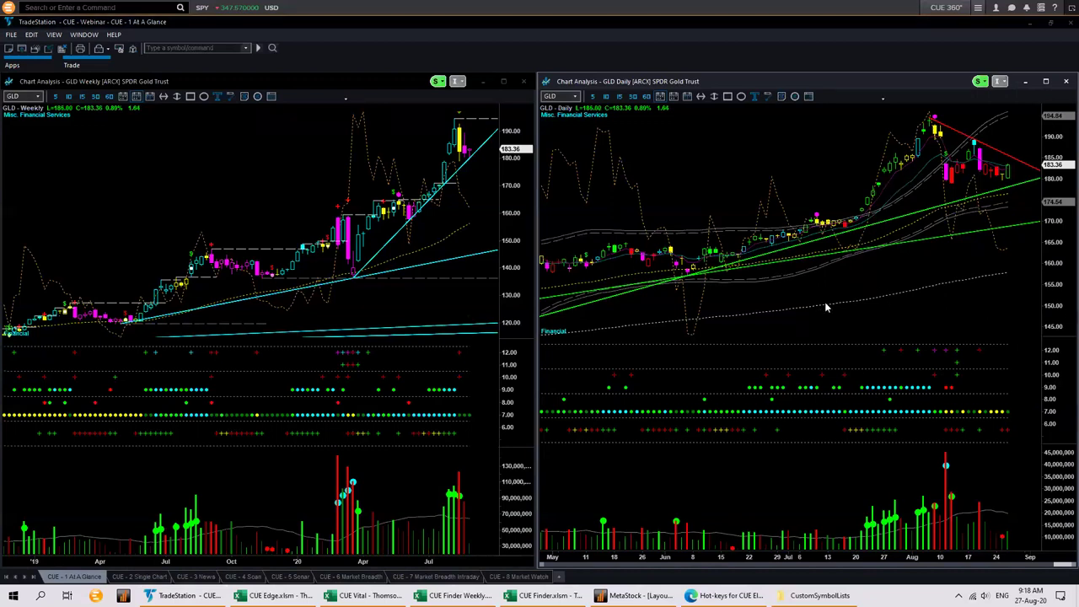
pyautogui.scroll(3, 766, 291)
pyautogui.scroll(10, 765, 291)
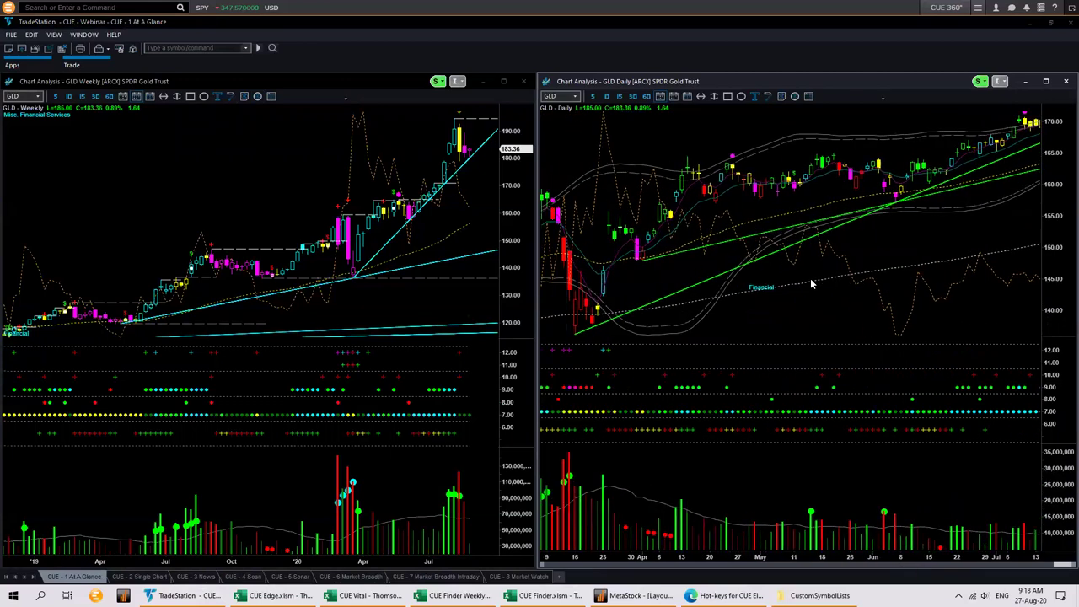
pyautogui.scroll(1, 811, 282)
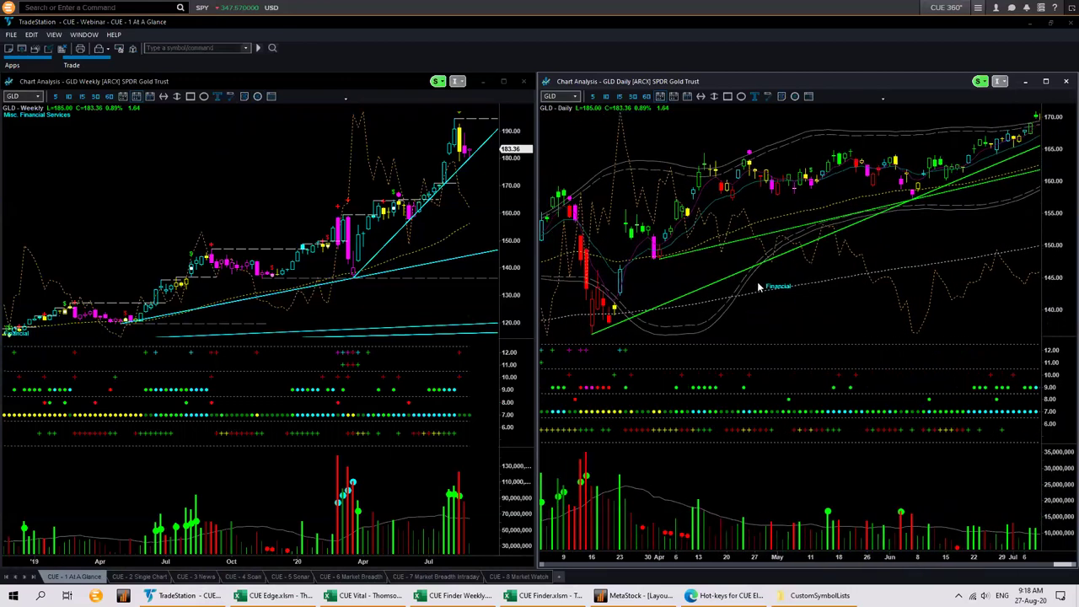
pyautogui.scroll(2, 758, 288)
pyautogui.moveTo(677, 242)
pyautogui.mouseDown()
pyautogui.moveTo(700, 228)
pyautogui.moveTo(691, 241)
pyautogui.moveTo(716, 246)
pyautogui.moveTo(716, 222)
pyautogui.moveTo(699, 214)
pyautogui.mouseUp()
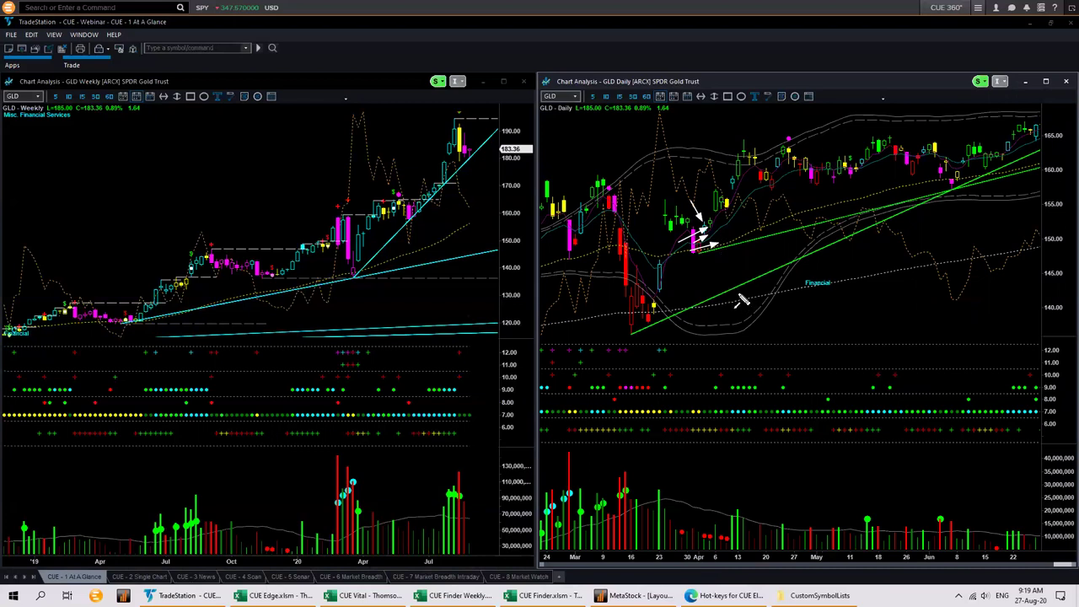
# Clear that arrow and settle the GLD daily chart on February through early June around the March low.
pyautogui.press('Escape')
pyautogui.scroll(-3, 695, 278)
pyautogui.scroll(5, 752, 279)
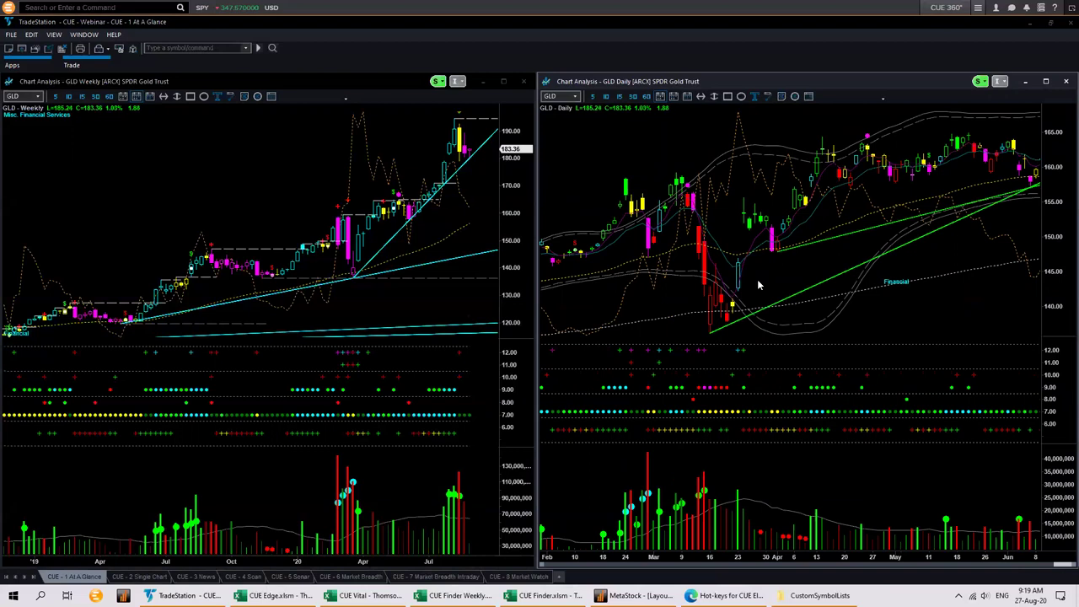
pyautogui.scroll(-2, 757, 285)
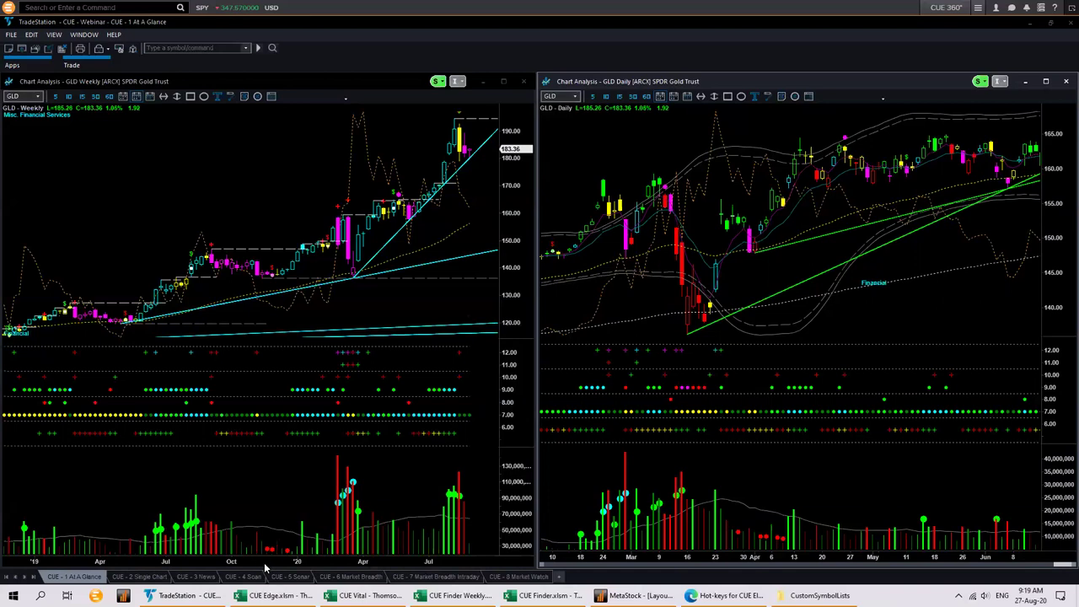
# Switch to the CUE - 5 Sonar workspace, point an arrow at the column after Pendulum, then clear it.
pyautogui.click(290, 577)
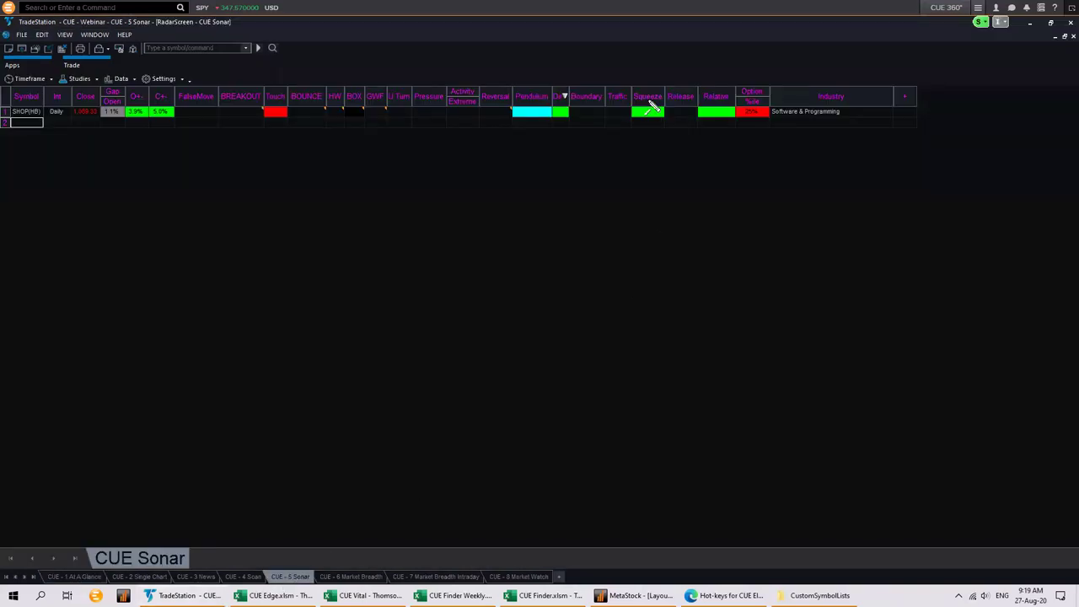
pyautogui.moveTo(542, 61); pyautogui.dragTo(563, 99)
pyautogui.press('Escape')
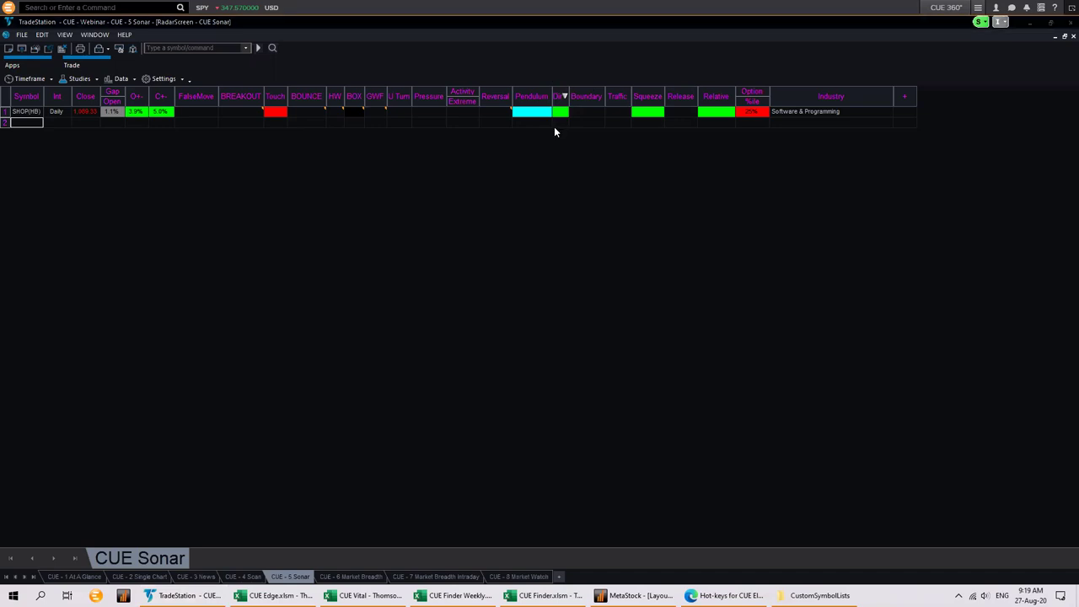